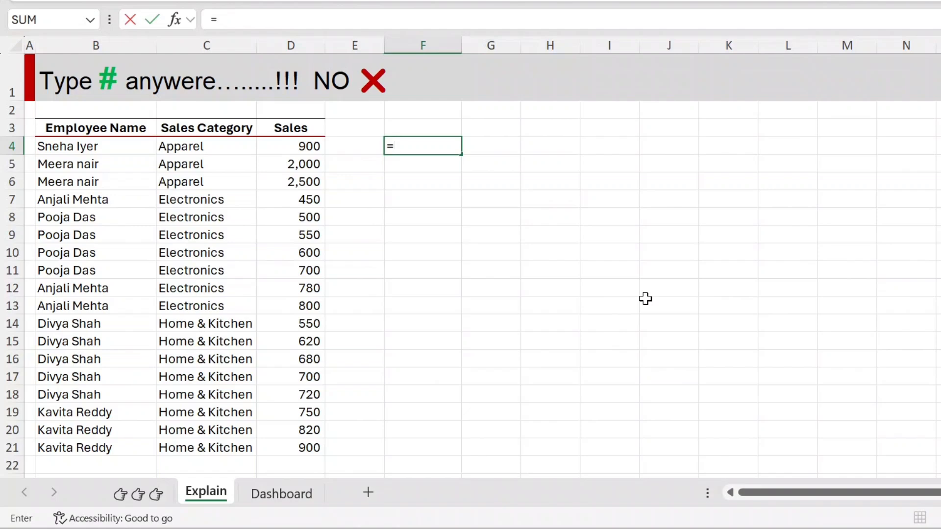
# Try the spill reference formula =B4# in cell F4 and undo the entry.
pyautogui.press('Left')
pyautogui.press('Left')
pyautogui.press('Left')
pyautogui.press('Left')
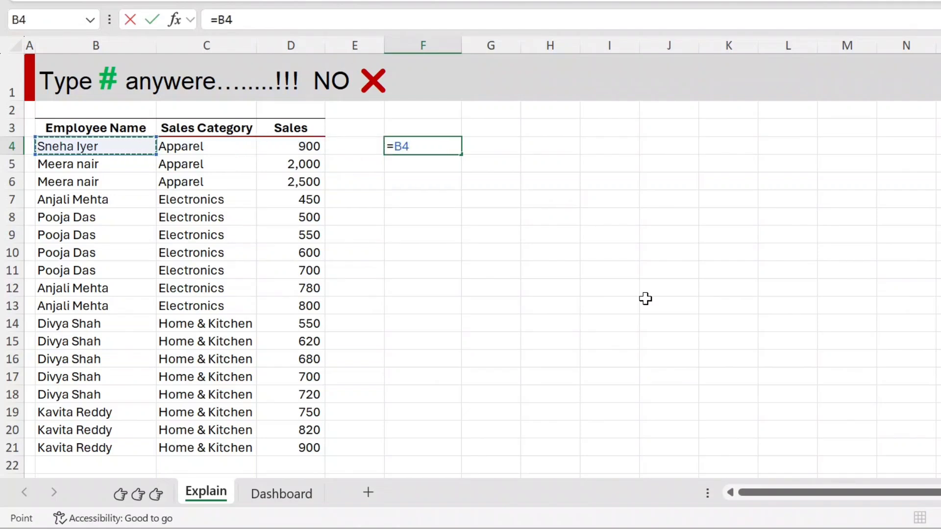
pyautogui.write('#')
pyautogui.press('Return')
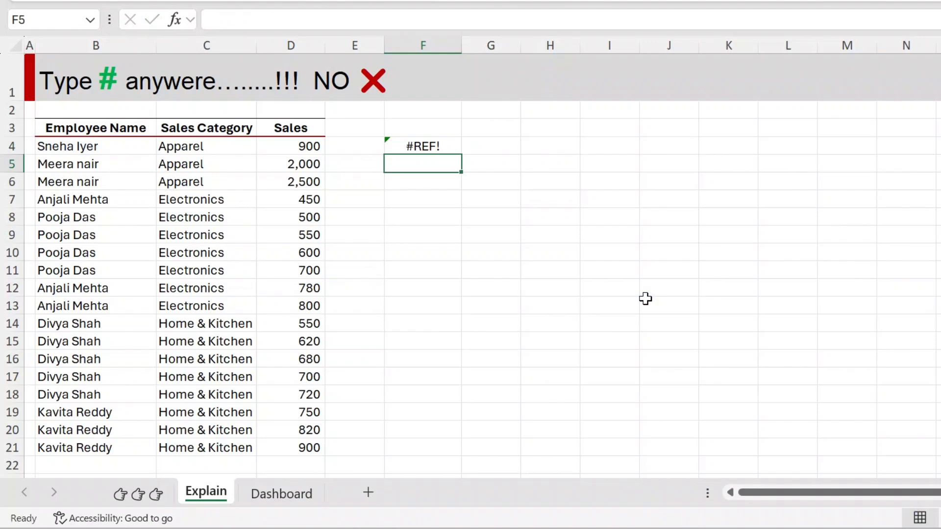
pyautogui.press('Up')
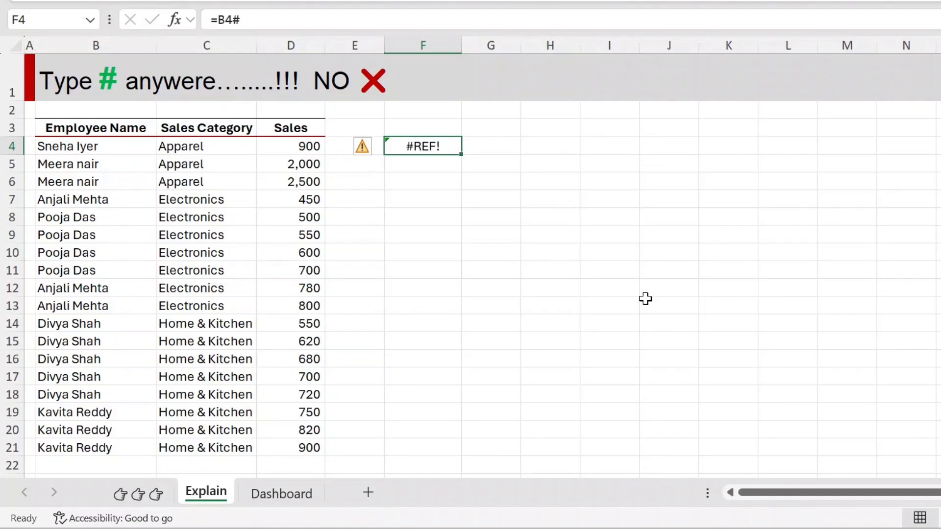
pyautogui.hotkey('ctrl', 'z')
# Enter =UNIQUE(B4:B21) in cell F4 to list the distinct employee names.
pyautogui.write('=UNI')
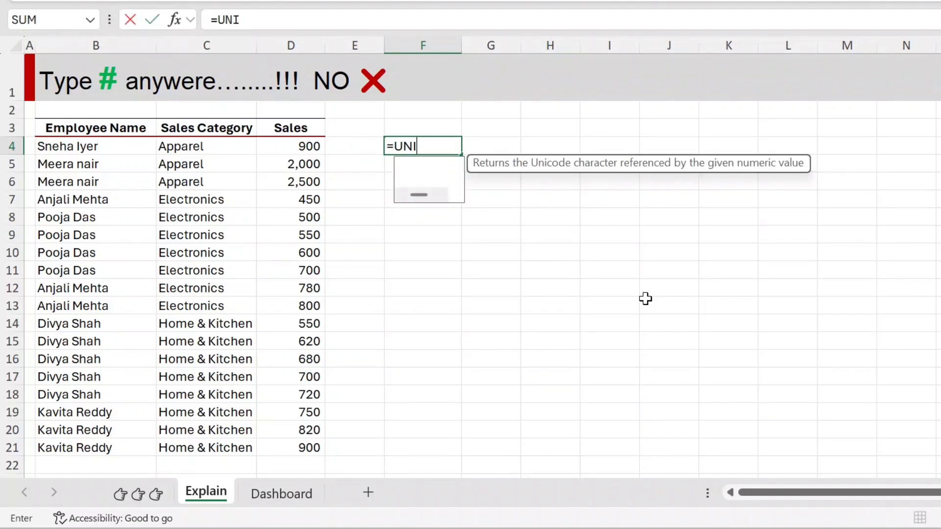
pyautogui.press('Down')
pyautogui.press('Up')
pyautogui.press('Down')
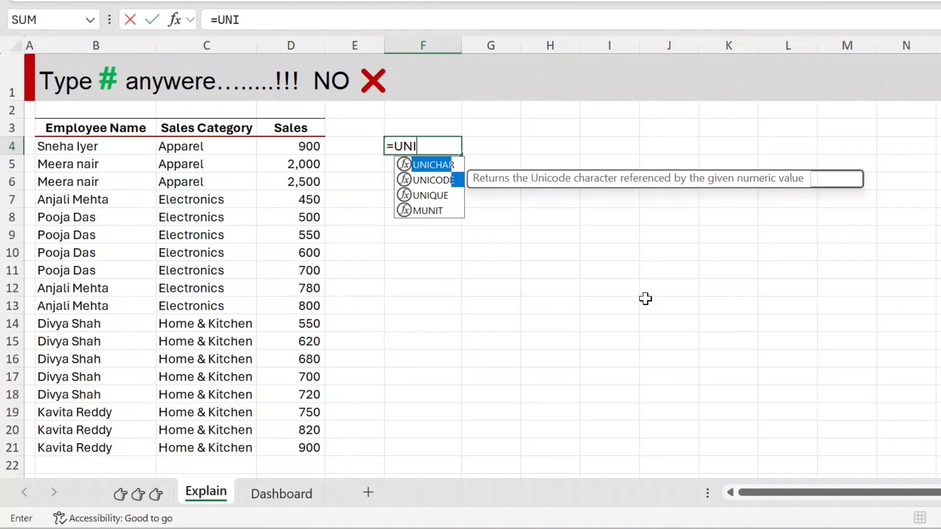
pyautogui.press('Down')
pyautogui.press('Tab')
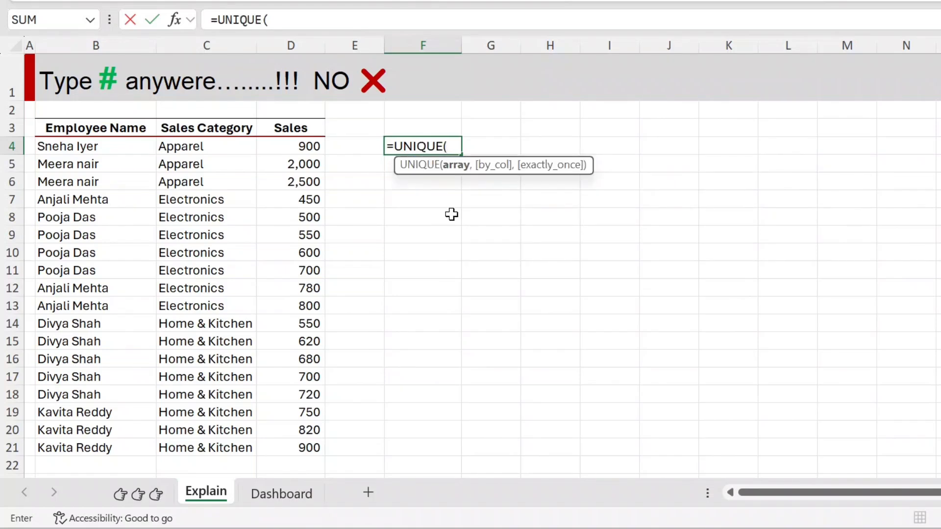
pyautogui.click(119, 146)
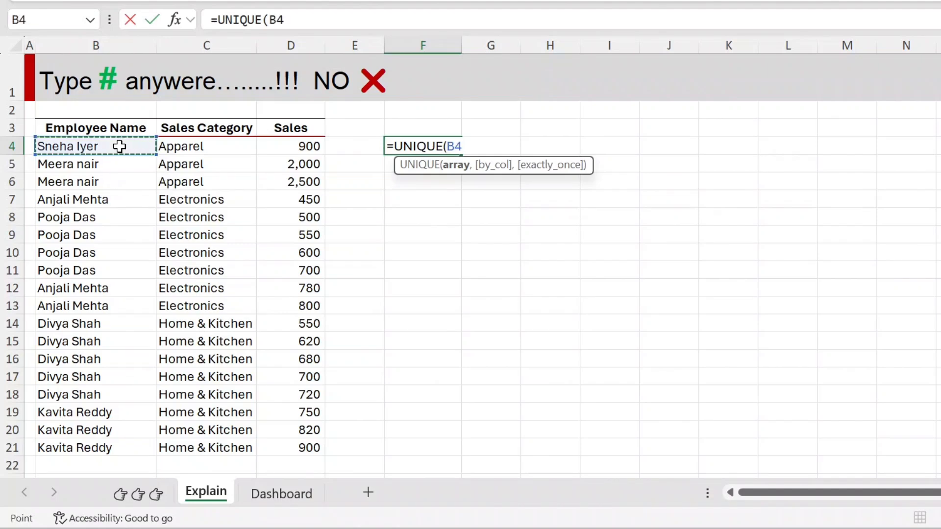
pyautogui.hotkey('ctrl', 'shift', 'Down')
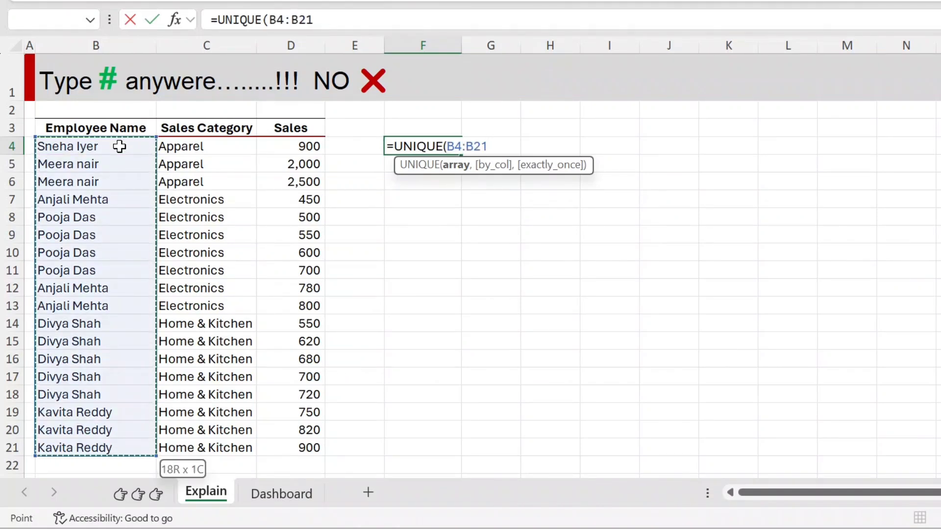
pyautogui.write(')')
pyautogui.hotkey('ctrl', 'Return')
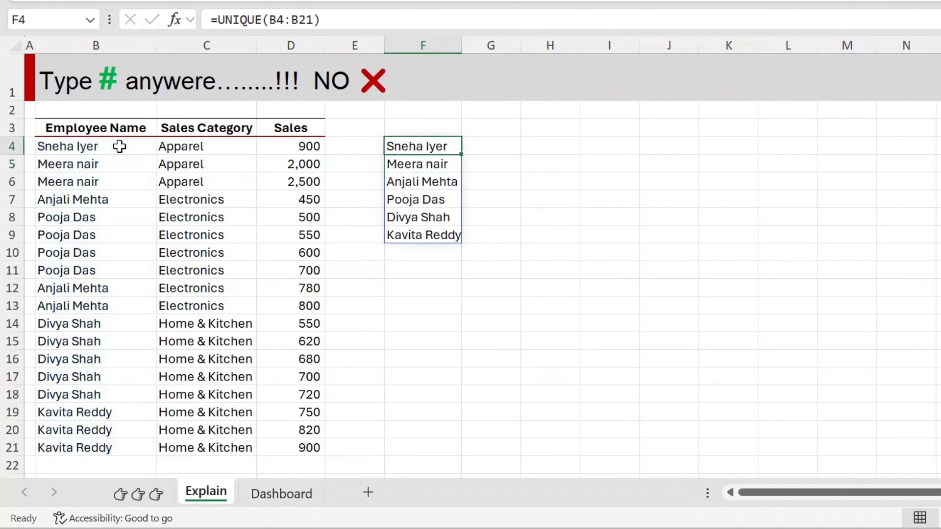
# Examine the formula of the UNIQUE list in F4 and its spilled cells below, leaving their contents intact.
pyautogui.press('Right')
pyautogui.press('Right')
pyautogui.press('Left')
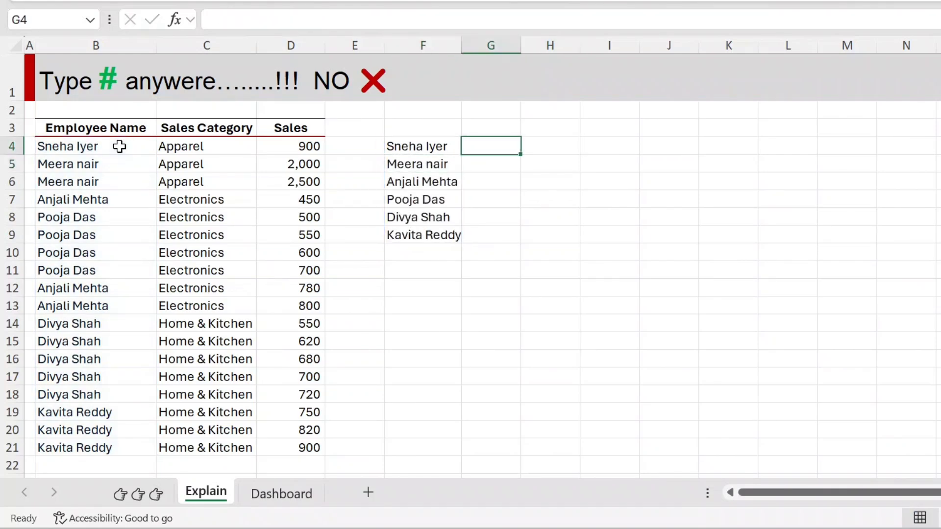
pyautogui.press('Left')
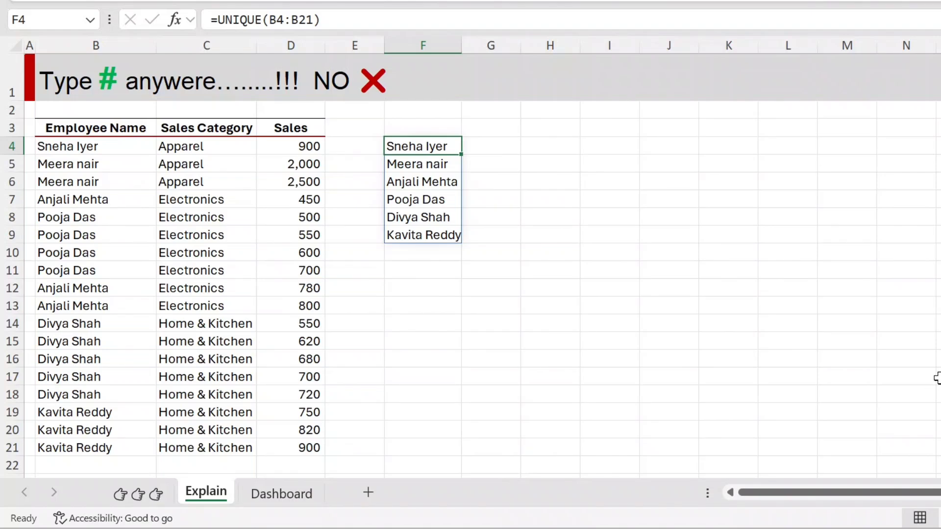
pyautogui.press('Down')
pyautogui.press('Up')
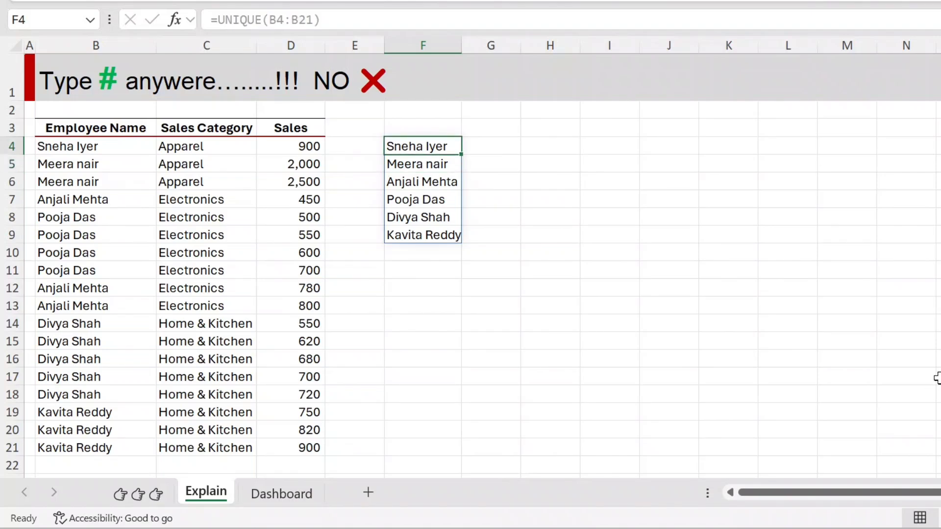
pyautogui.press('Down')
pyautogui.press('Down')
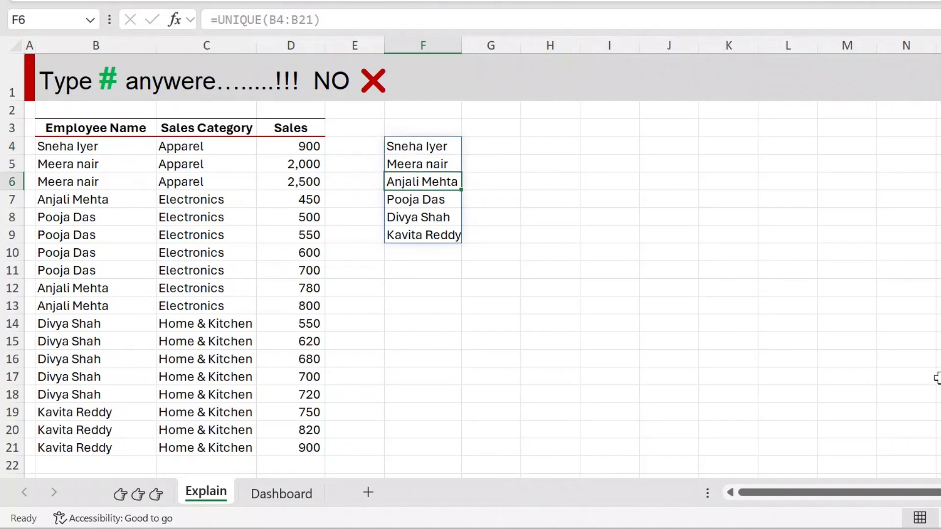
pyautogui.press('Down')
pyautogui.press('Up')
pyautogui.press('Down')
pyautogui.press('BackSpace')
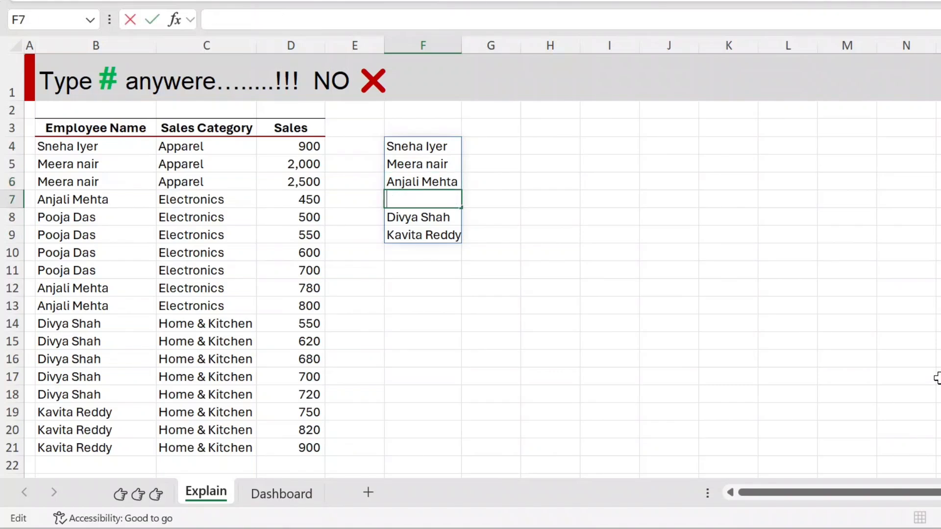
pyautogui.press('Escape')
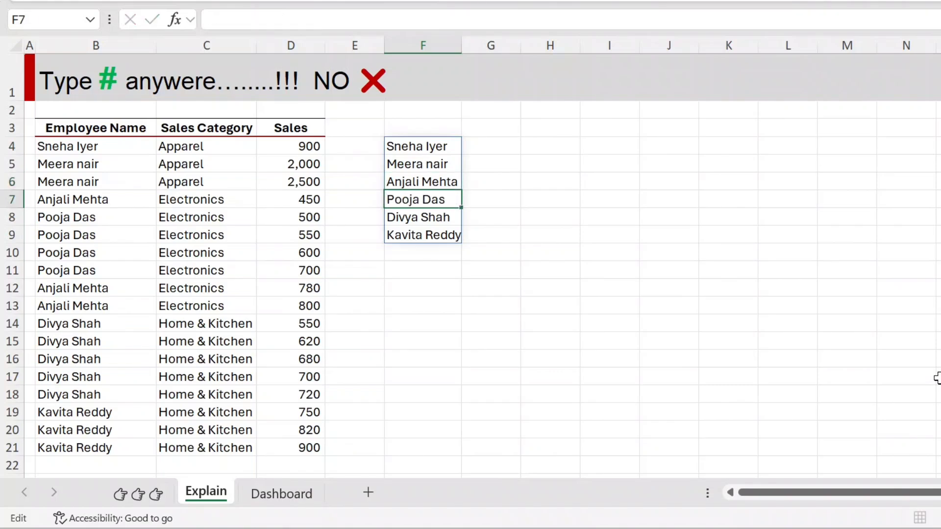
pyautogui.press('Down')
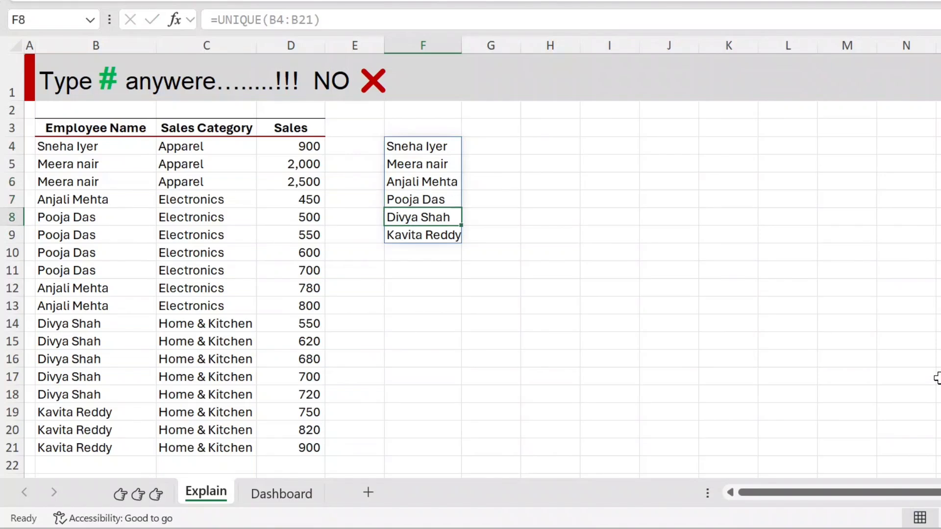
pyautogui.hotkey('ctrl', 'Up')
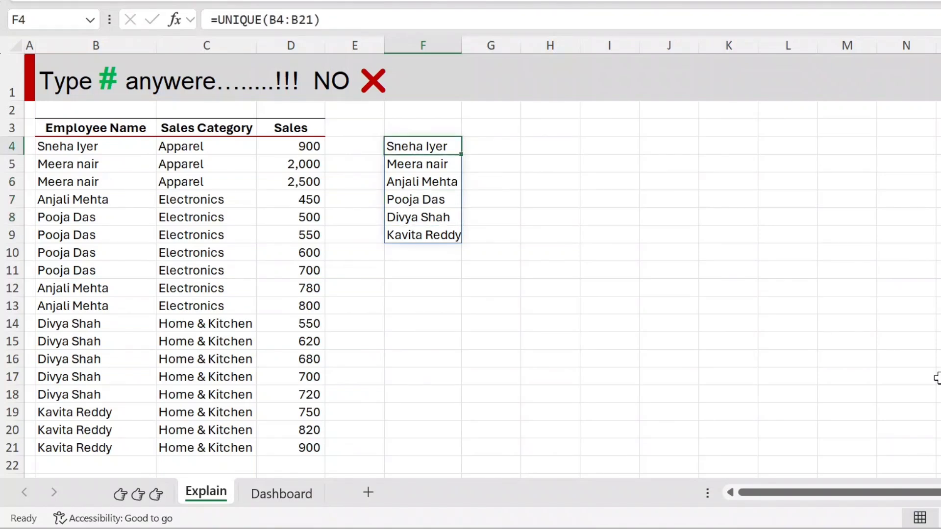
pyautogui.press('Down')
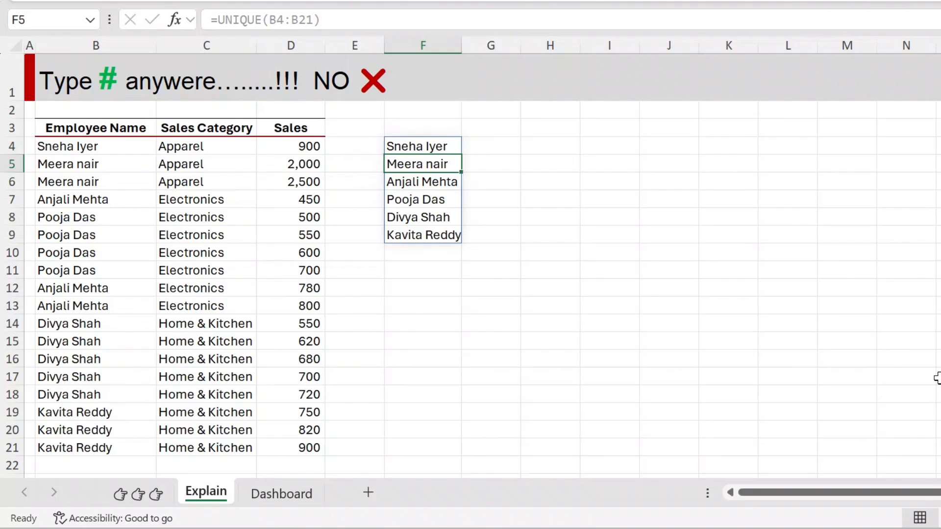
pyautogui.press('Down')
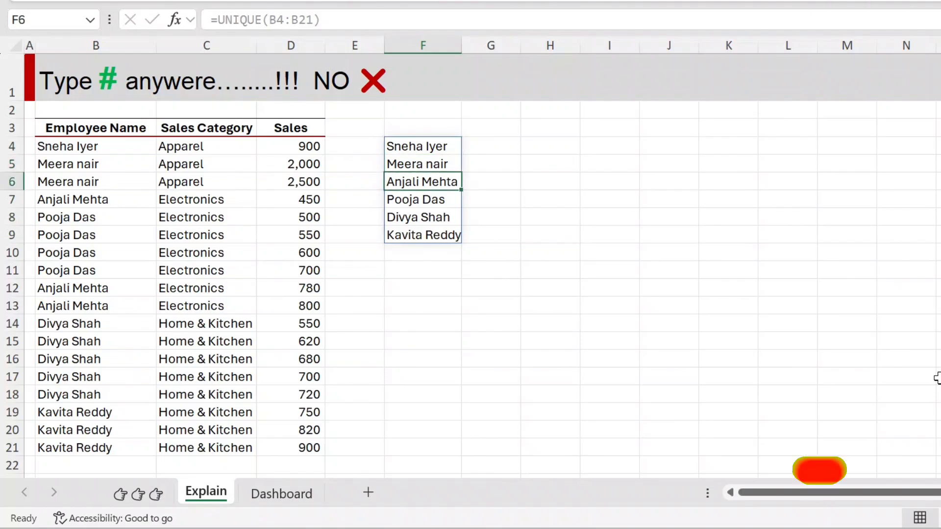
pyautogui.press('Down')
pyautogui.press('Down')
pyautogui.press('Down')
pyautogui.press('Up')
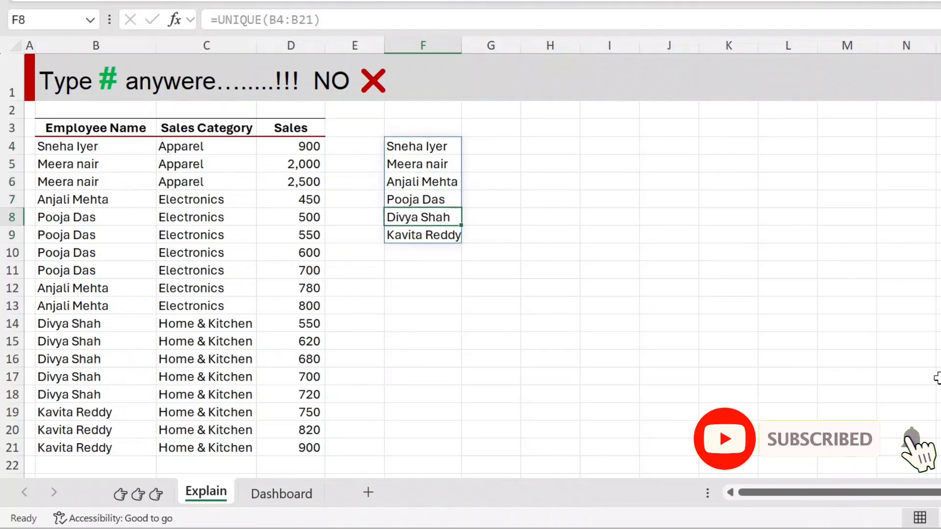
# Enter =F4# in cell G4 to reference the whole spilled list of unique names.
pyautogui.press('Up')
pyautogui.press('Up')
pyautogui.press('Up')
pyautogui.press('Up')
pyautogui.press('Right')
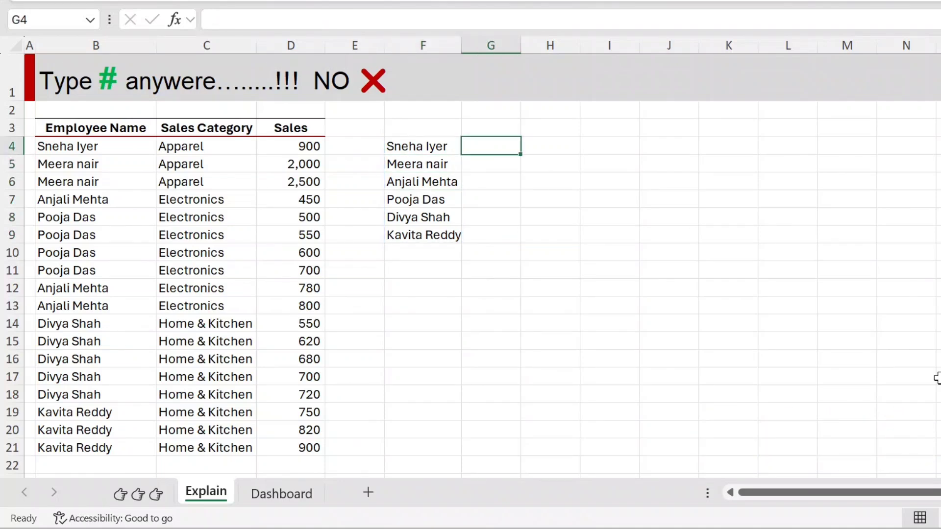
pyautogui.write('=')
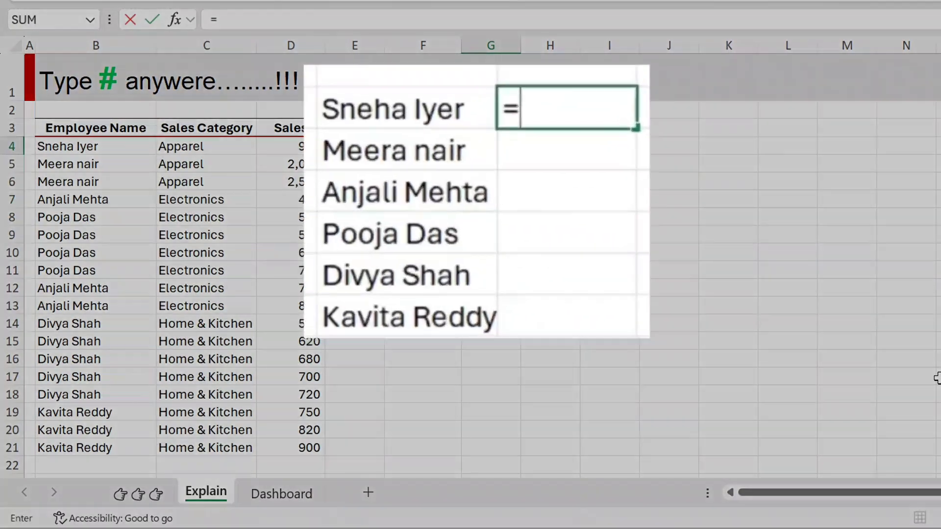
pyautogui.press('Left')
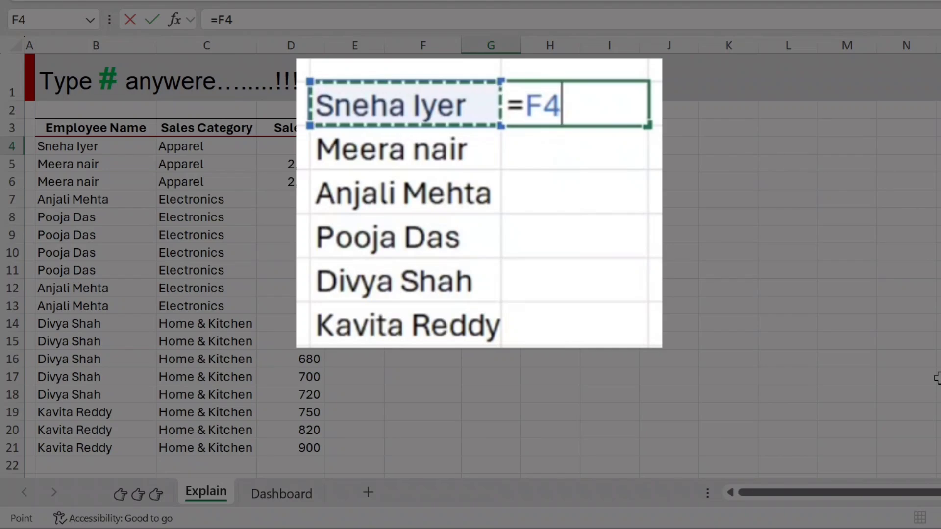
pyautogui.write('#')
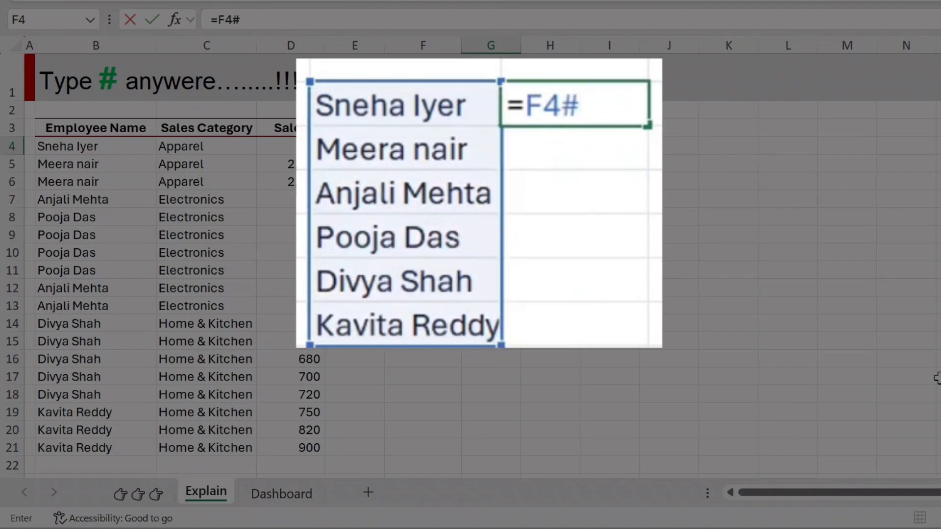
pyautogui.press('Return')
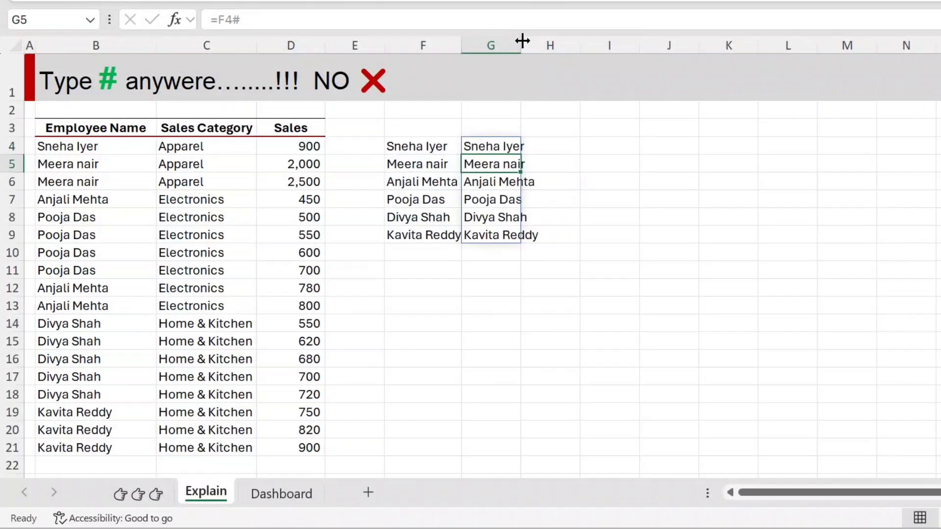
# Fit the widths of columns G and F to their contents and check the formula in G4 and G5.
pyautogui.doubleClick(521, 40)
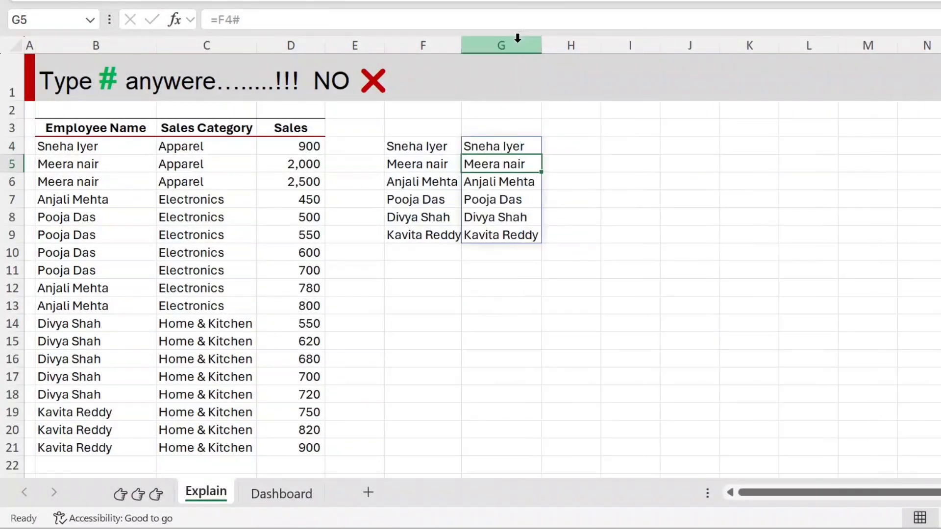
pyautogui.doubleClick(462, 44)
pyautogui.click(504, 147)
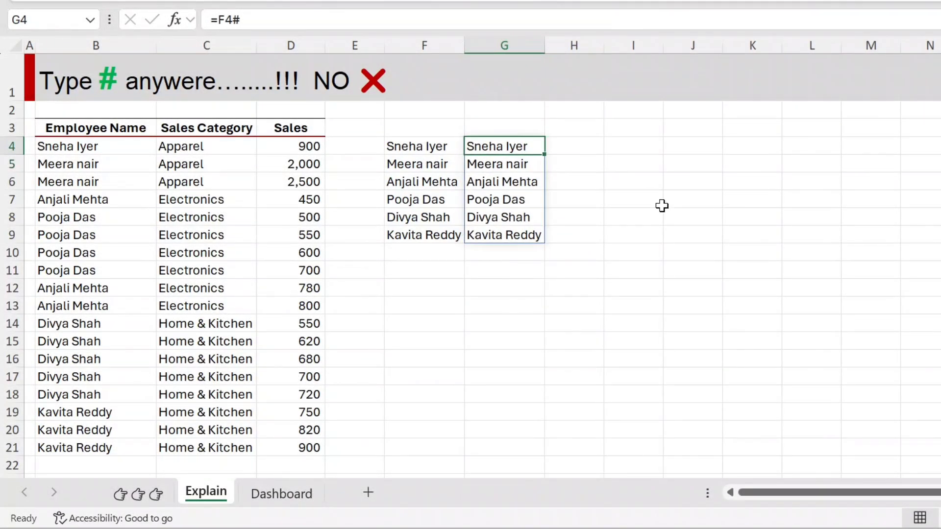
pyautogui.press('Down')
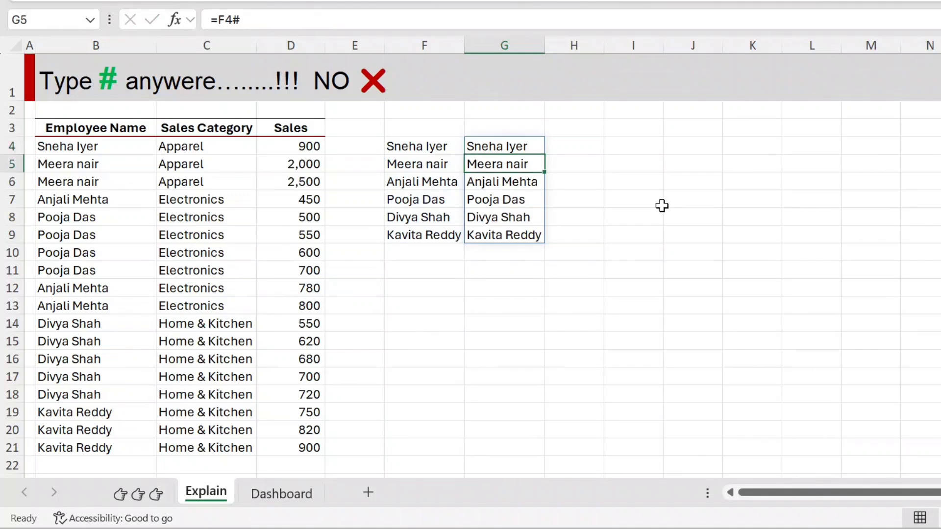
pyautogui.press('Up')
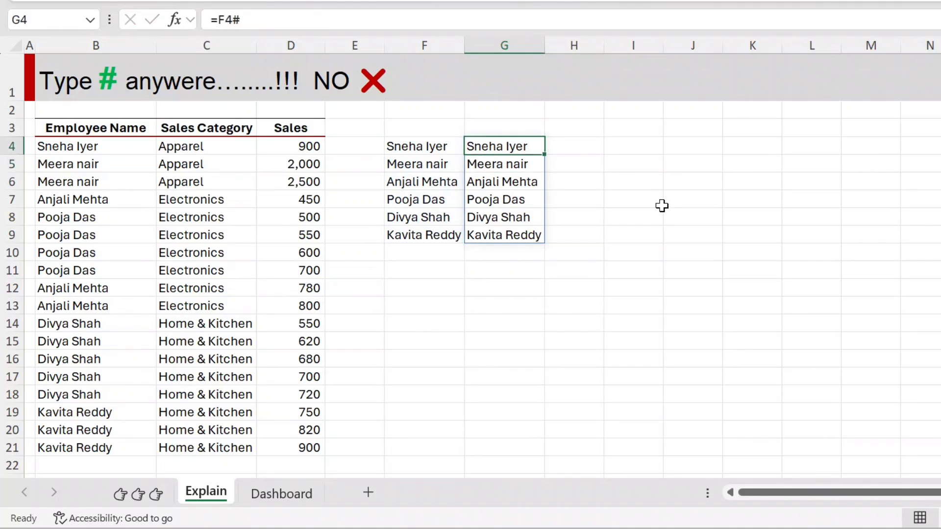
# Replace the employee name in cell B8 with a new name and check the end of the spilled list in column G.
pyautogui.scroll(1, 661, 206)
pyautogui.click(136, 246)
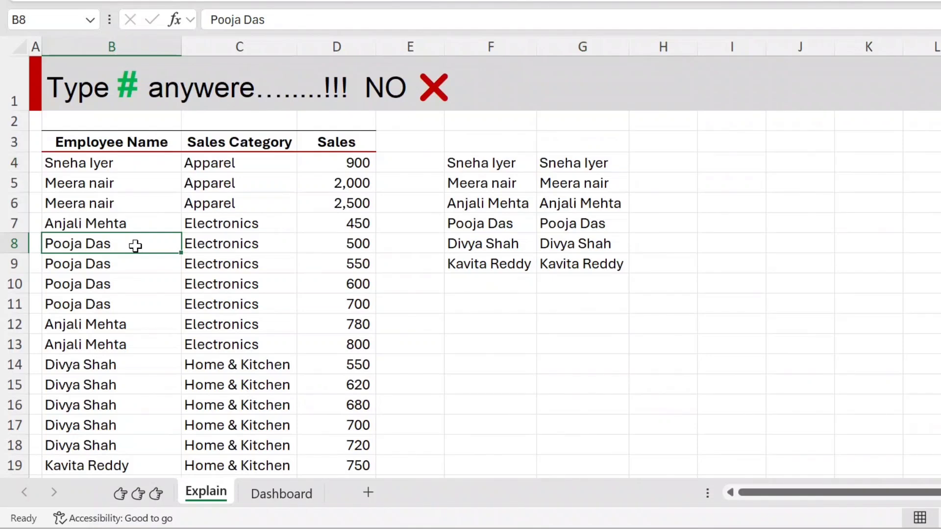
pyautogui.write('Asha')
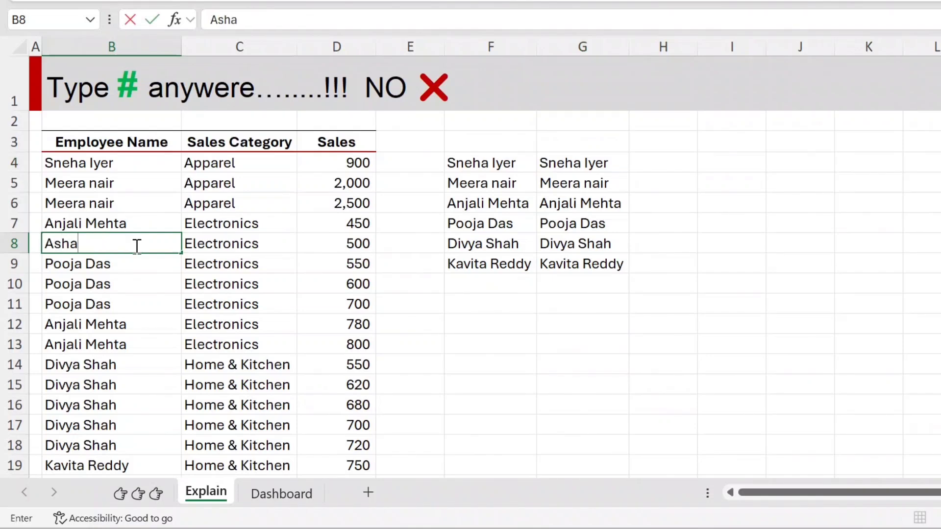
pyautogui.press('Return')
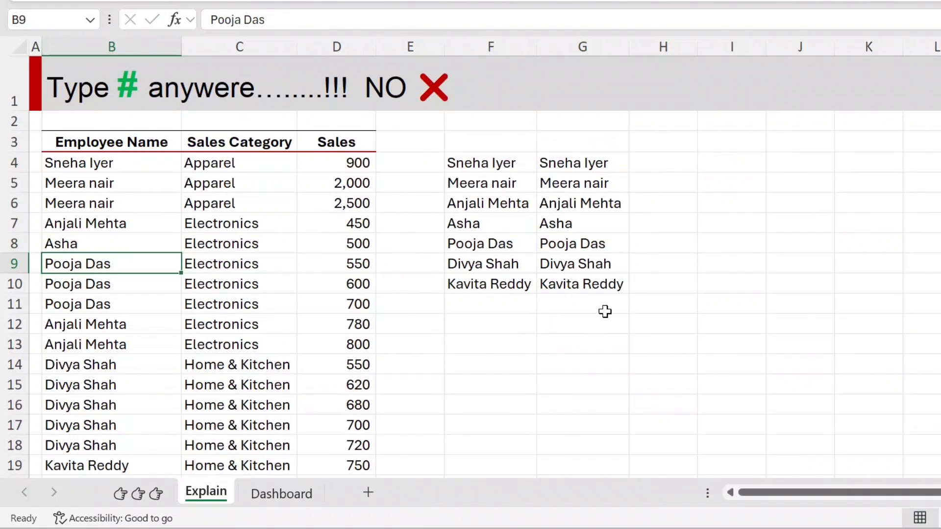
pyautogui.click(613, 282)
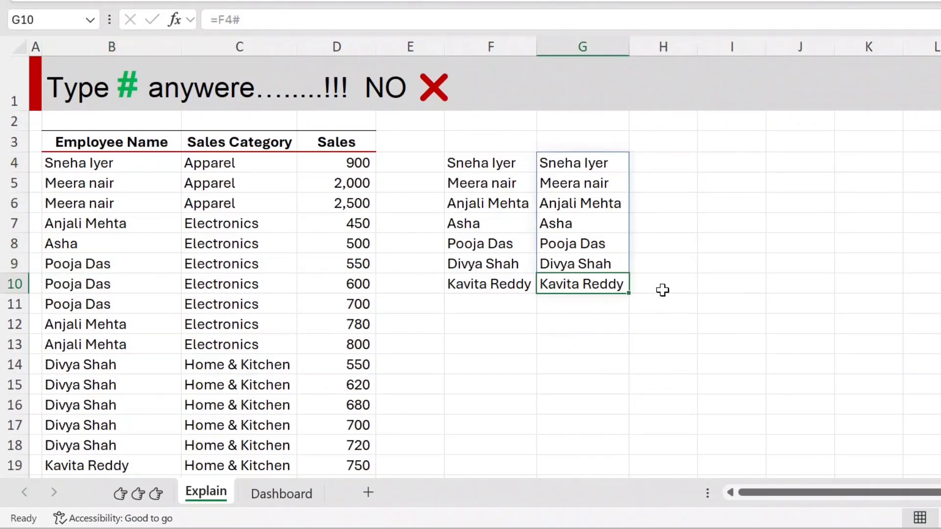
# Undo the name change in B8 and check the spilled cells G5 and G7.
pyautogui.hotkey('ctrl', 'z')
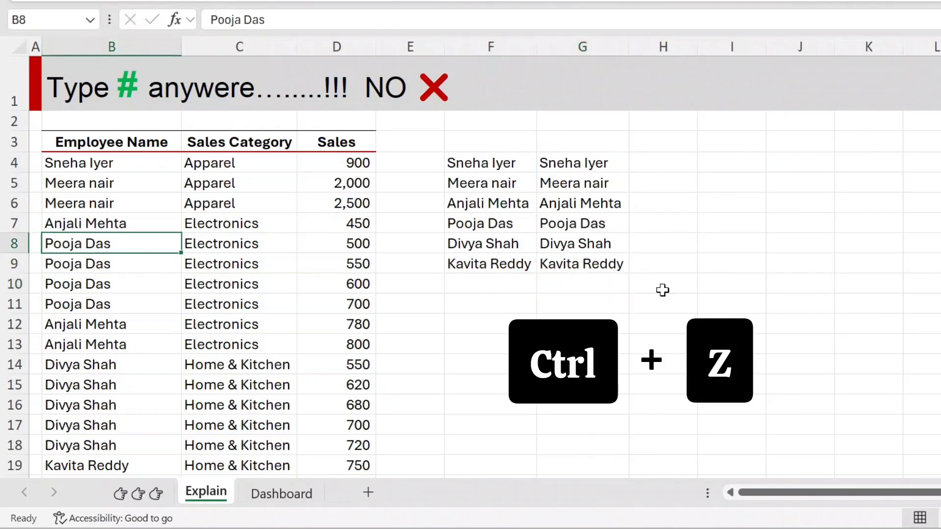
pyautogui.click(601, 185)
pyautogui.click(576, 226)
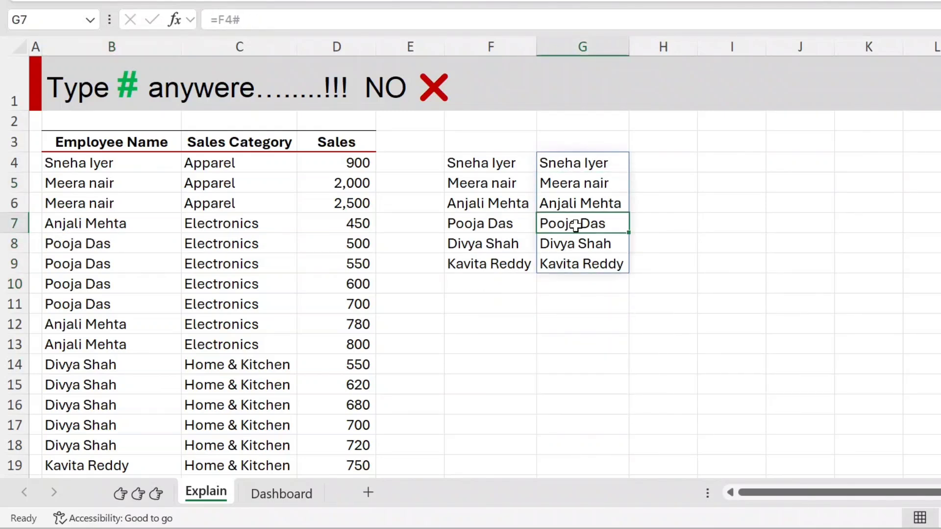
# Enter the text Subscribe in cell G7, inside the range spilled by the =F4# formula.
pyautogui.press('Left')
pyautogui.press('Right')
pyautogui.write('Sub')
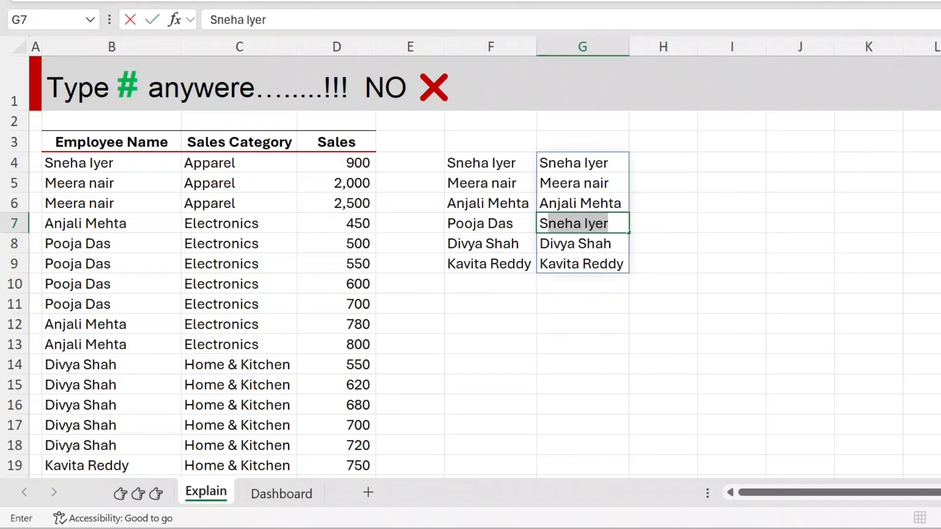
pyautogui.write('scribe')
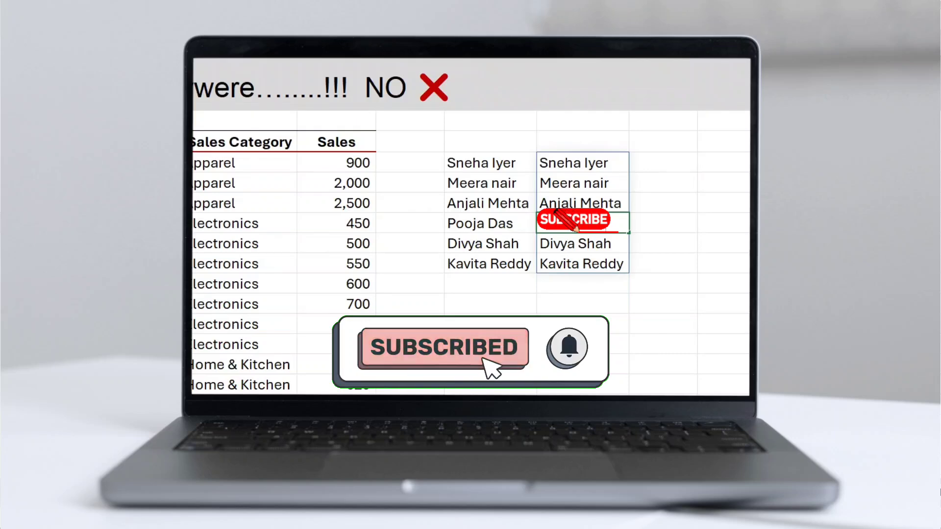
pyautogui.press('Return')
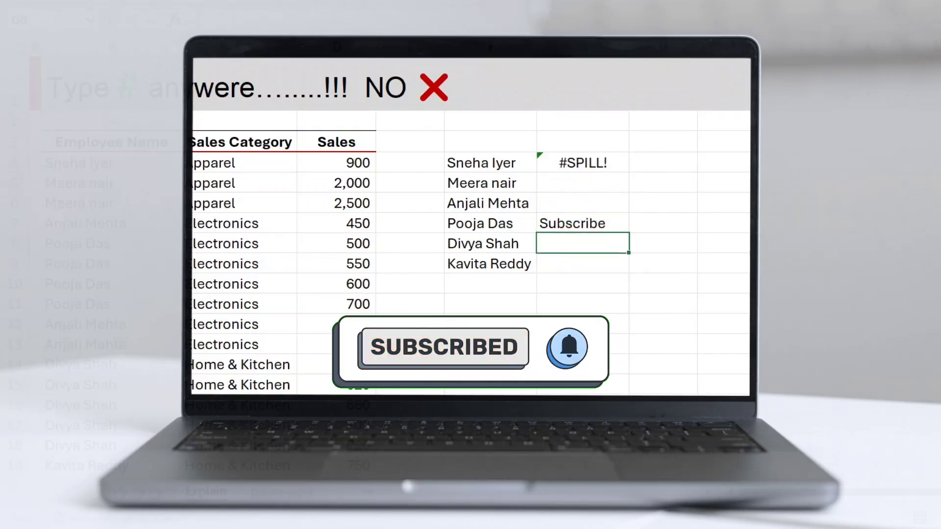
# Examine the =F4# formula in G4 and the spill range it refers to.
pyautogui.press('Up')
pyautogui.press('Up')
pyautogui.press('Up')
pyautogui.press('Up')
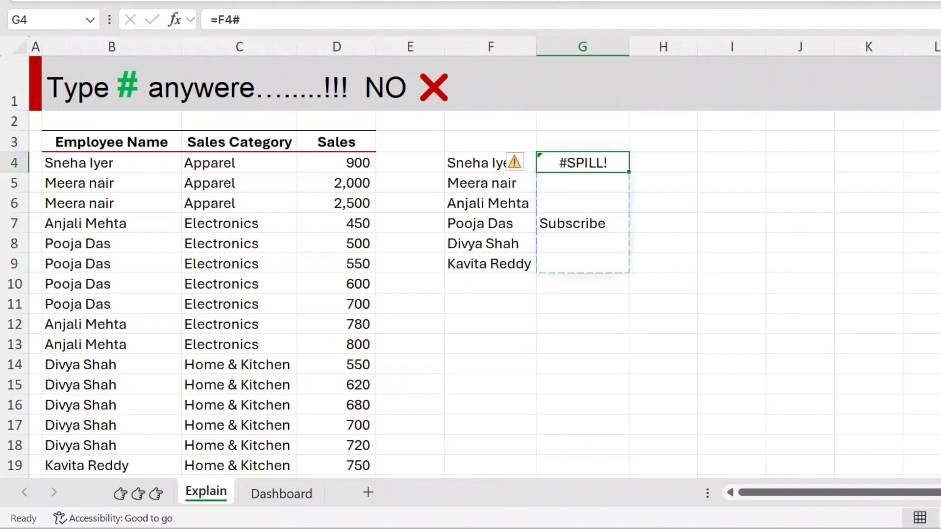
pyautogui.press('F2')
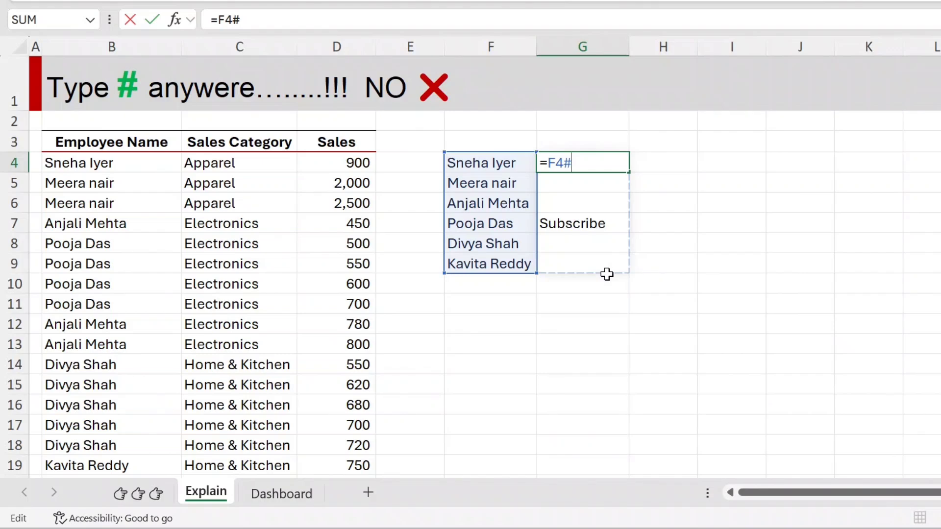
# Clear the Subscribe text from G7 to free the spill range.
pyautogui.press('Return')
pyautogui.press('Down')
pyautogui.press('Down')
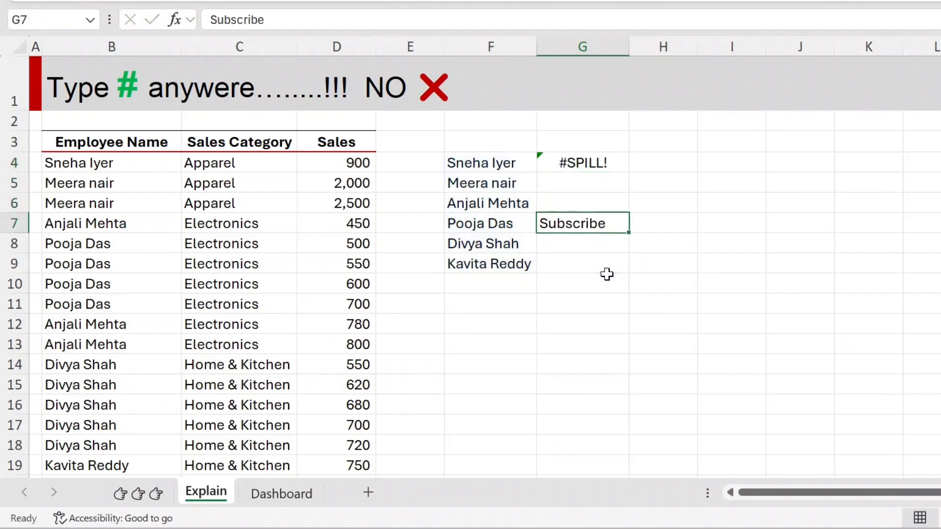
pyautogui.press('Delete')
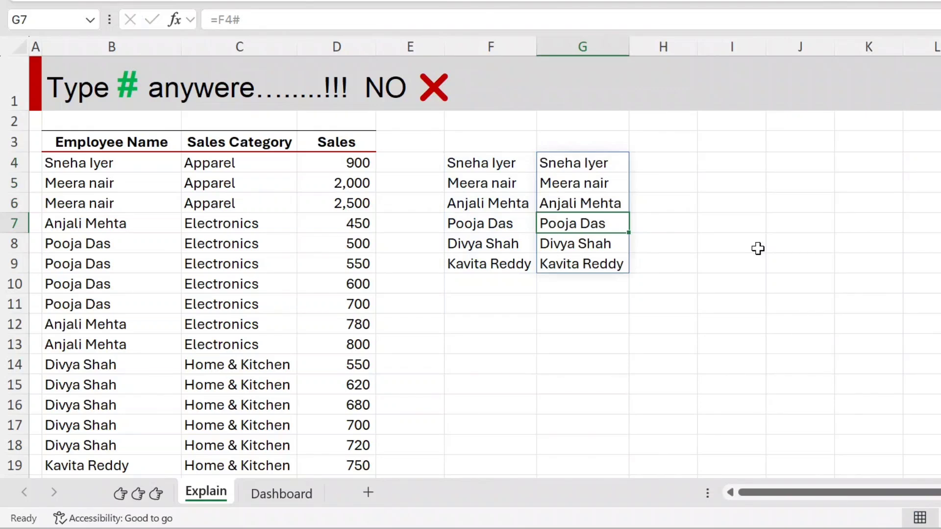
# Enter asd in cell F7 inside the UNIQUE spill range, and undo the entry.
pyautogui.press('Left')
pyautogui.write('asd')
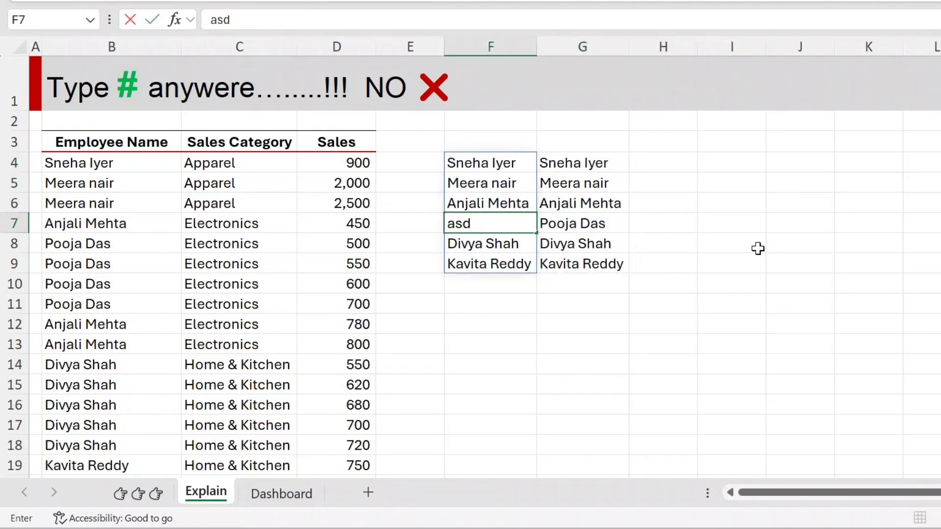
pyautogui.press('Return')
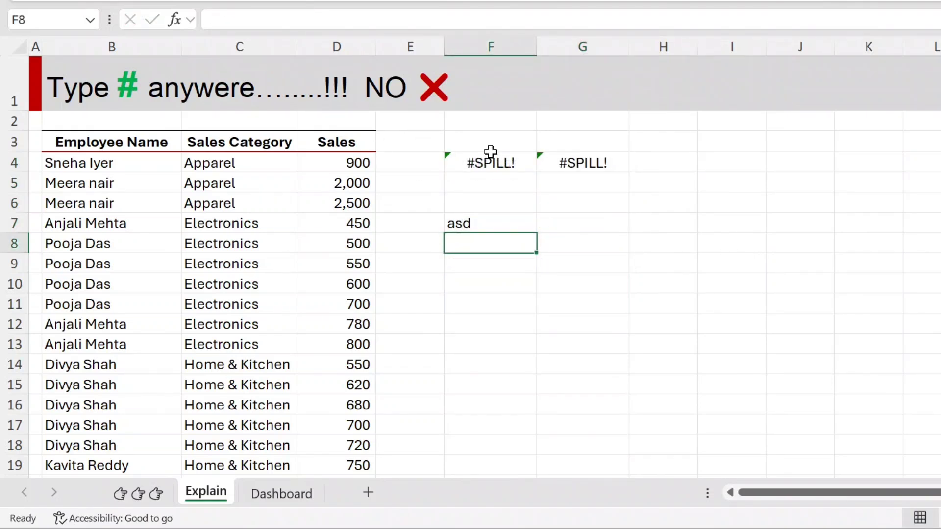
pyautogui.hotkey('ctrl', 'z')
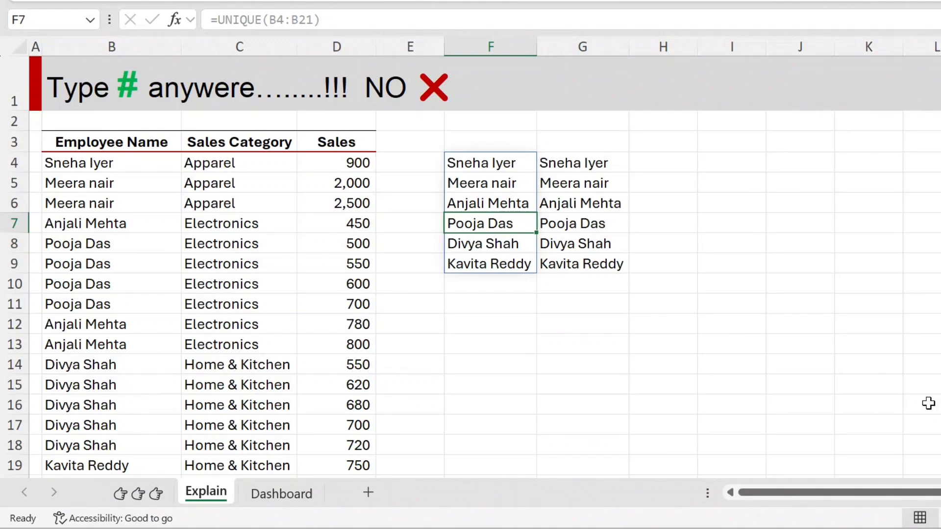
# Compare the UNIQUE formula in F4 with the formula in the spilled cells below it and in G7.
pyautogui.press('Up')
pyautogui.press('Up')
pyautogui.press('Up')
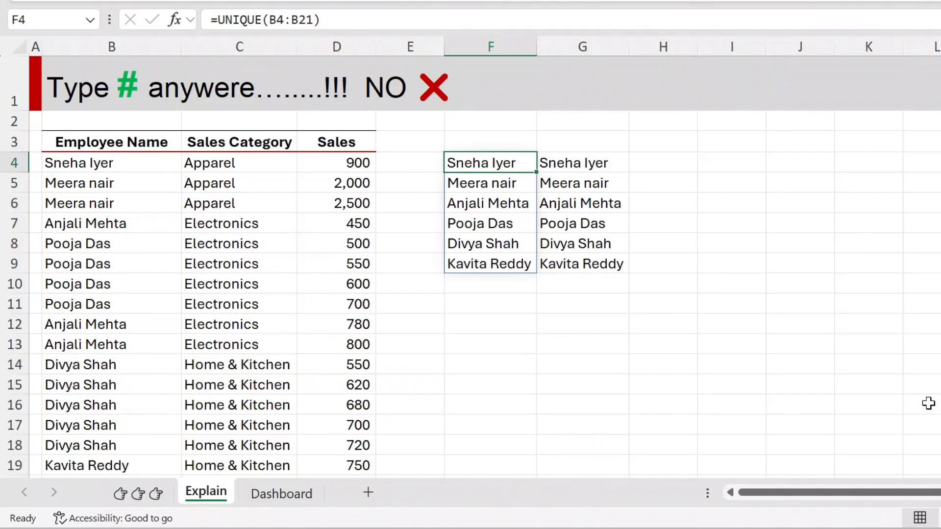
pyautogui.press('Down')
pyautogui.press('Down')
pyautogui.press('Down')
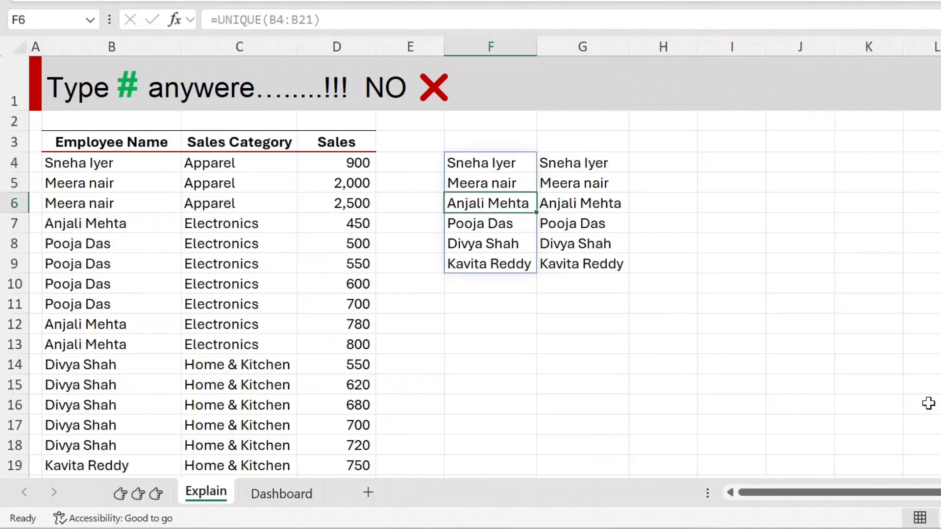
pyautogui.press('Right')
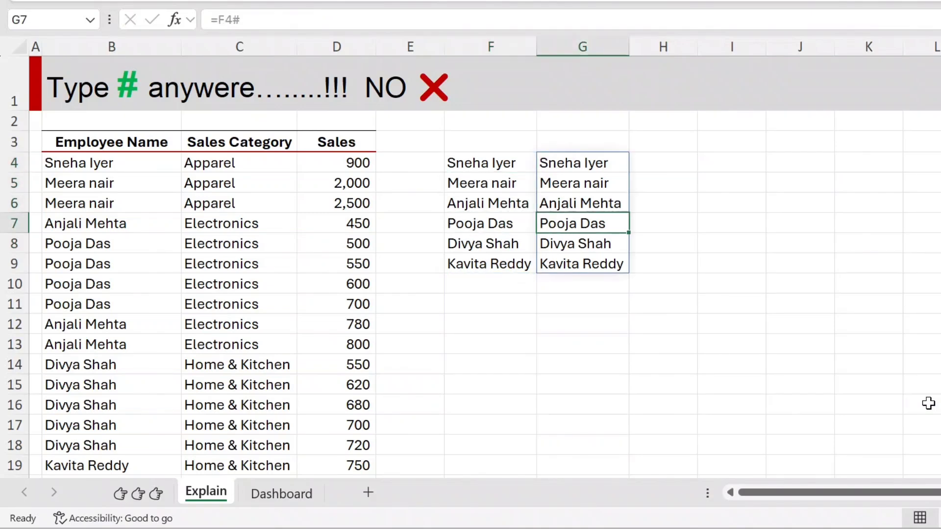
# Rebuild the formula in G4 as =F4# by clearing its reference and selecting the spilled names F4 to F9.
pyautogui.press('Up')
pyautogui.press('Up')
pyautogui.press('Up')
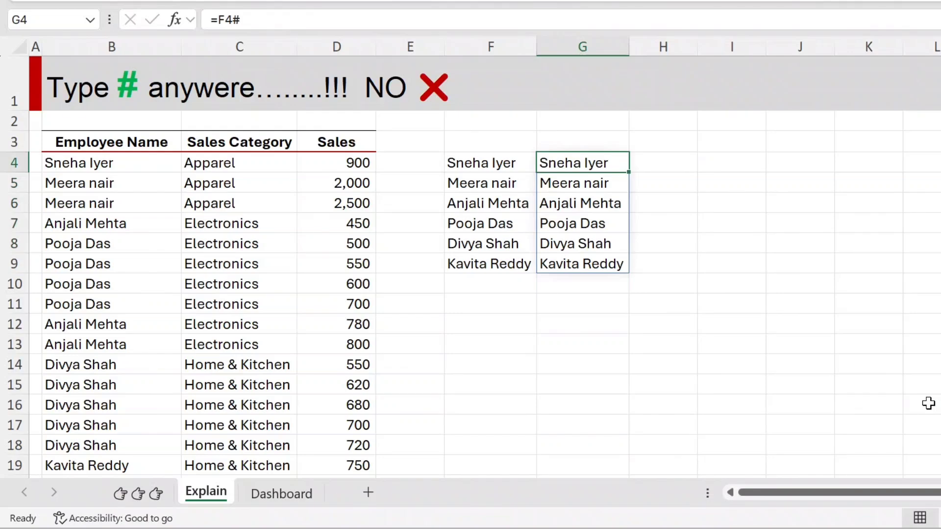
pyautogui.press('F2')
pyautogui.press('BackSpace')
pyautogui.press('BackSpace')
pyautogui.press('BackSpace')
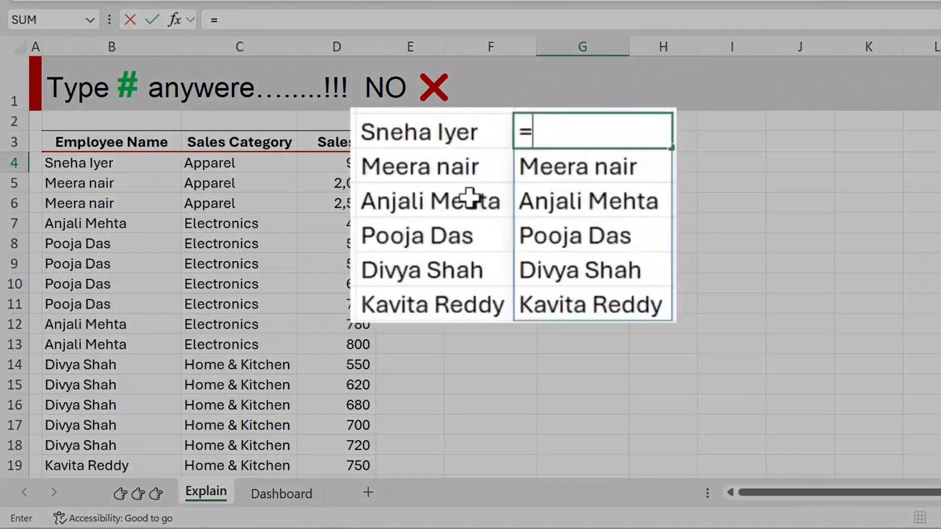
pyautogui.moveTo(427, 122); pyautogui.dragTo(460, 311)
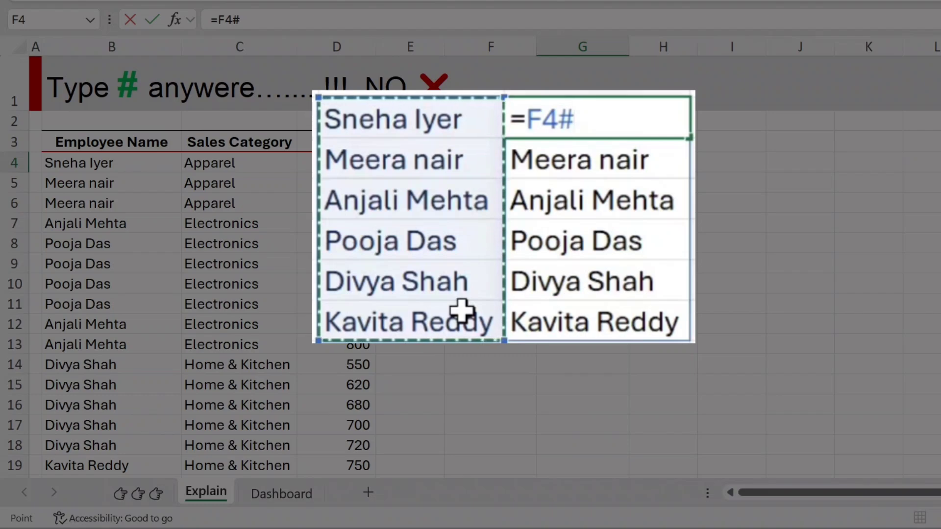
pyautogui.press('Return')
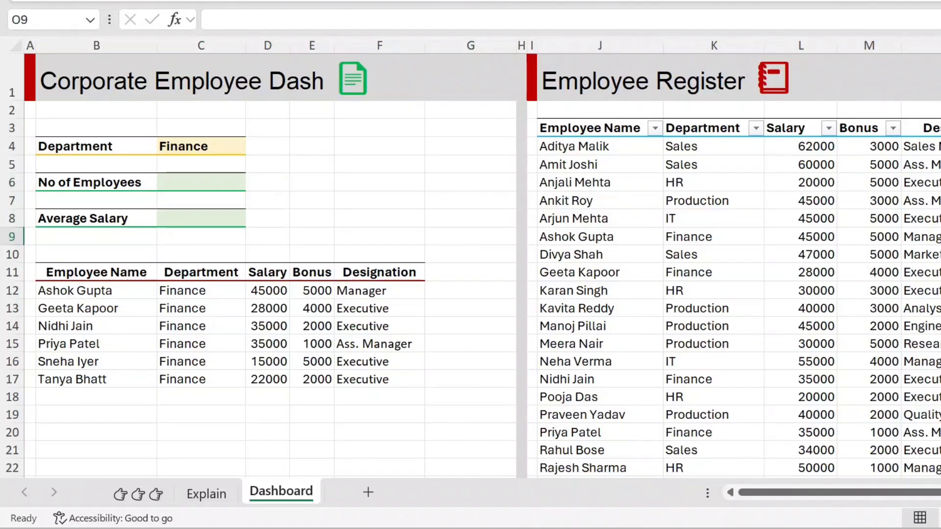
# Review the Employee Register's Employee Name, Department, Bonus and Designation columns on the Dashboard sheet.
pyautogui.click(609, 178)
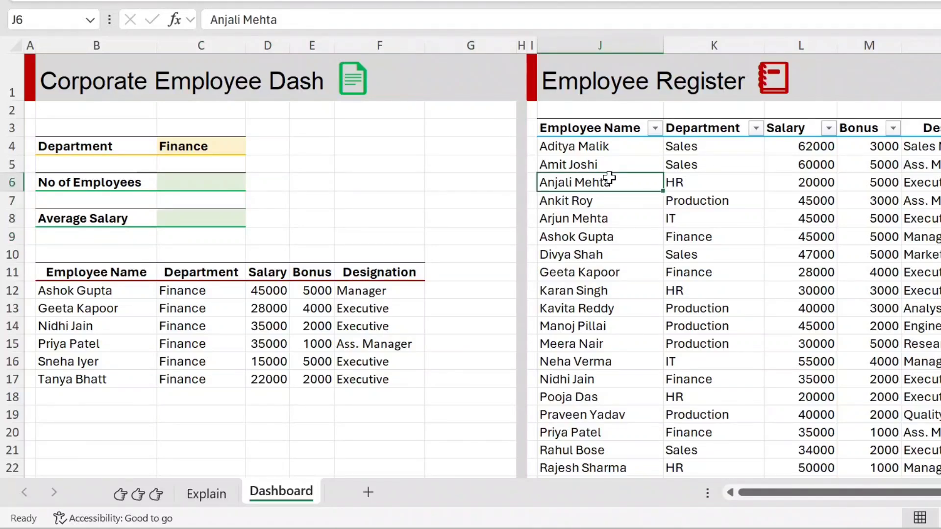
pyautogui.hotkey('ctrl', 'Up')
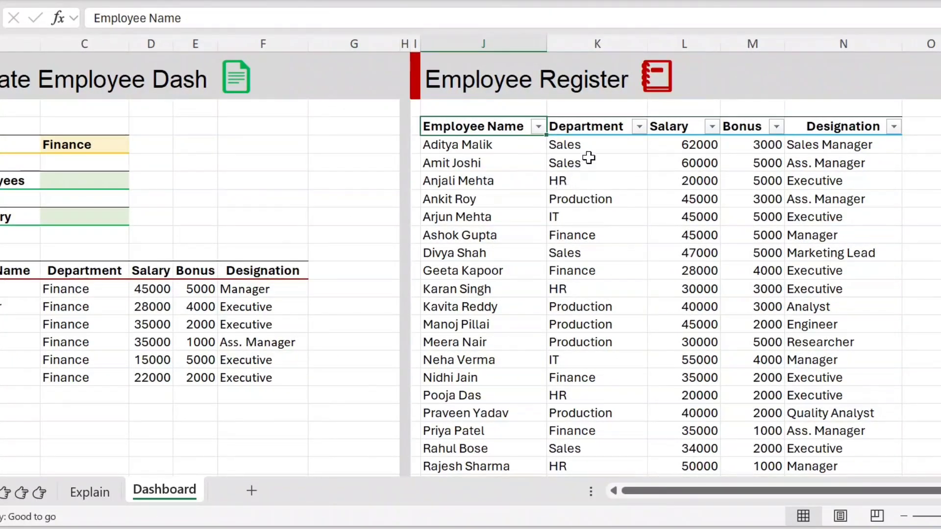
pyautogui.click(606, 126)
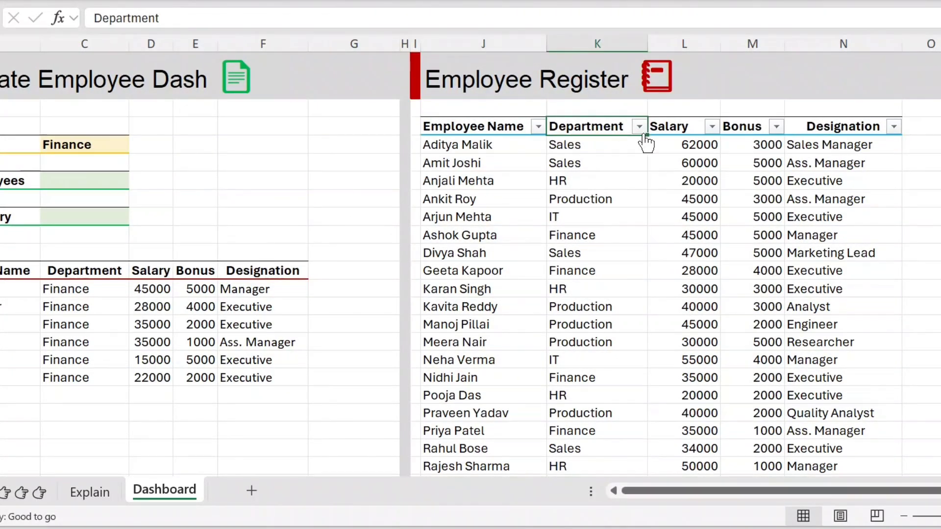
pyautogui.click(671, 116)
pyautogui.click(746, 124)
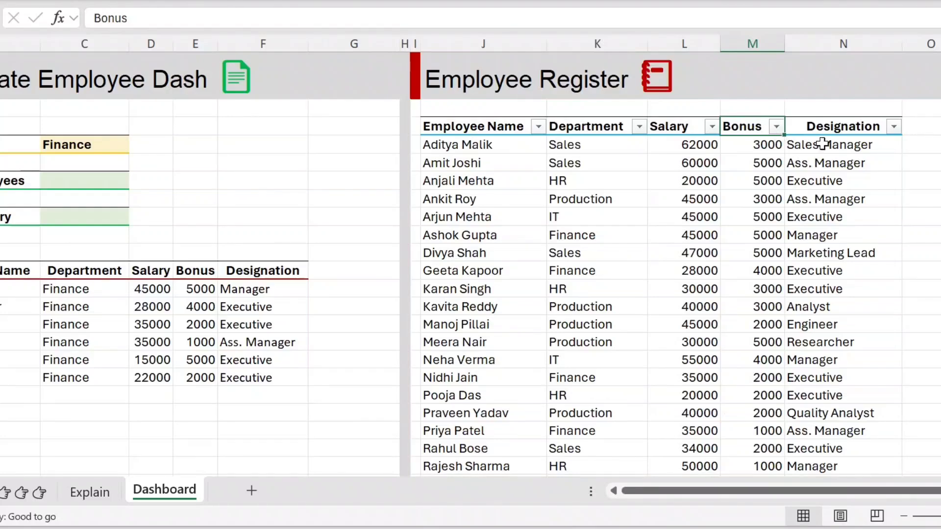
pyautogui.click(842, 131)
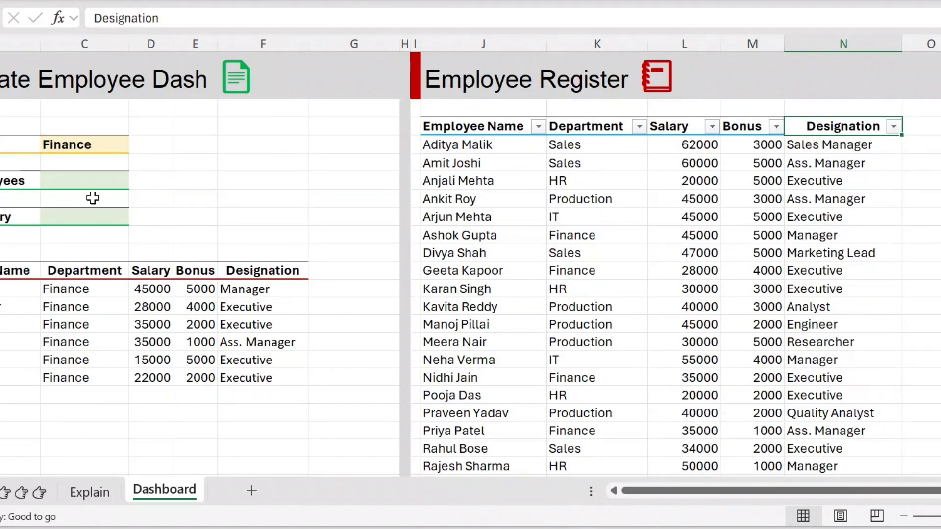
# Review the Corporate Employee Dash title and the Department input in C4.
pyautogui.click(149, 92)
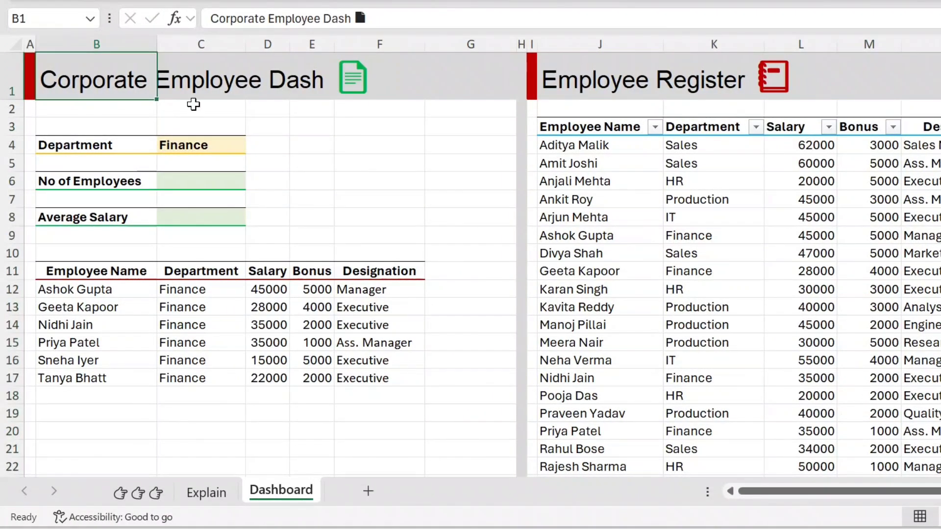
pyautogui.click(286, 144)
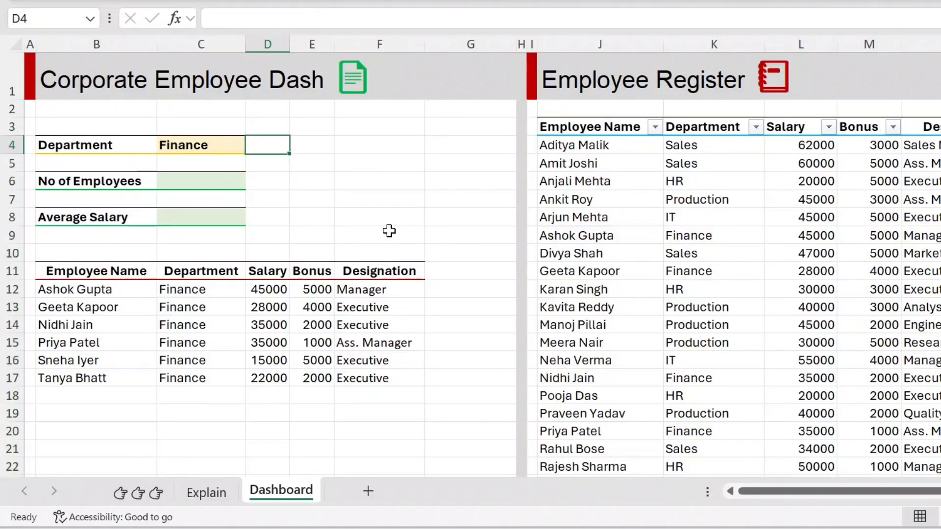
pyautogui.press('Left')
pyautogui.press('Left')
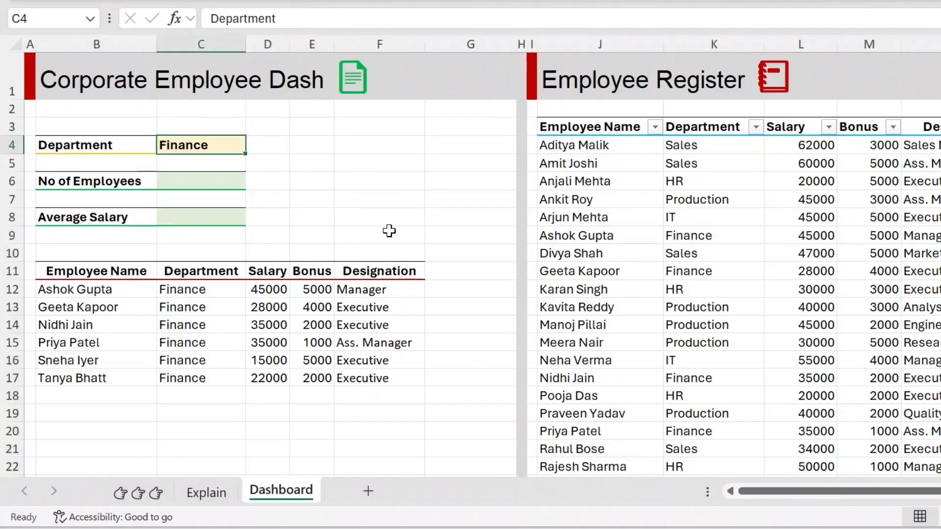
pyautogui.press('Right')
# Examine the array and include arguments of the FILTER formula in B12.
pyautogui.click(136, 293)
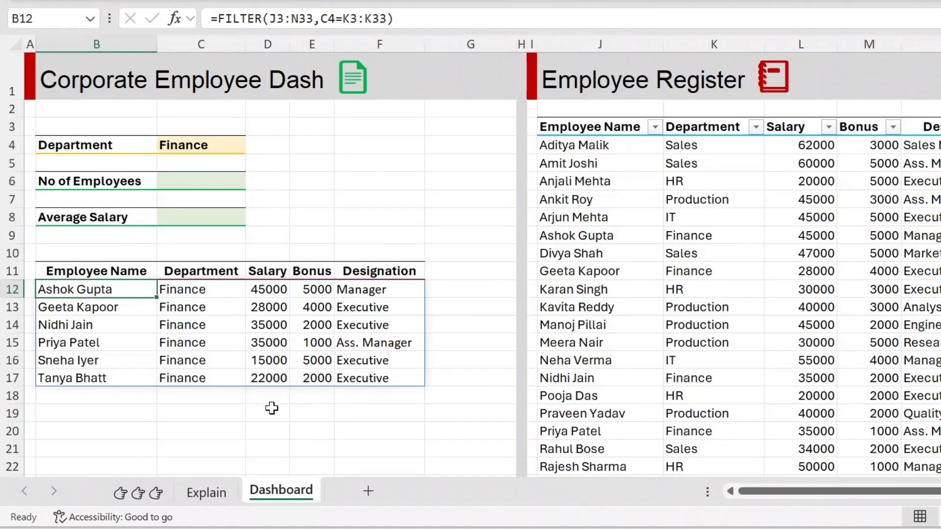
pyautogui.press('F2')
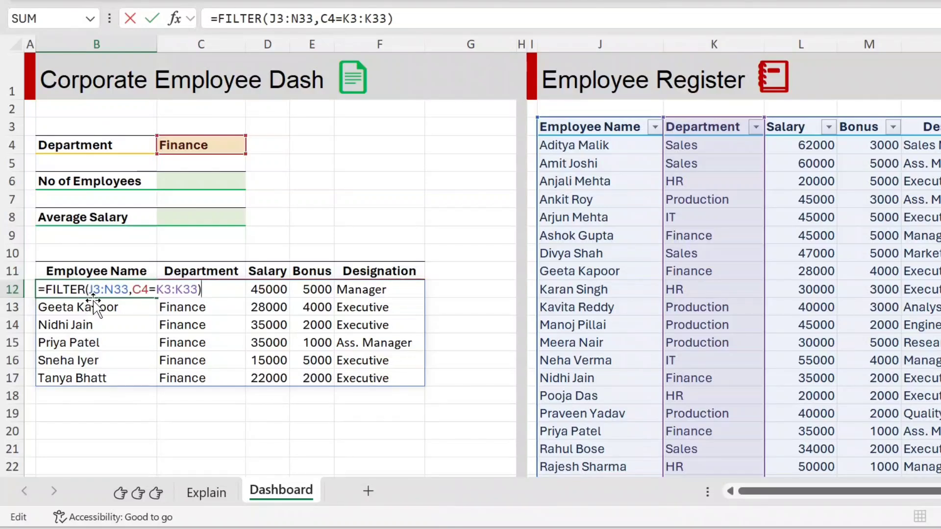
pyautogui.click(111, 289)
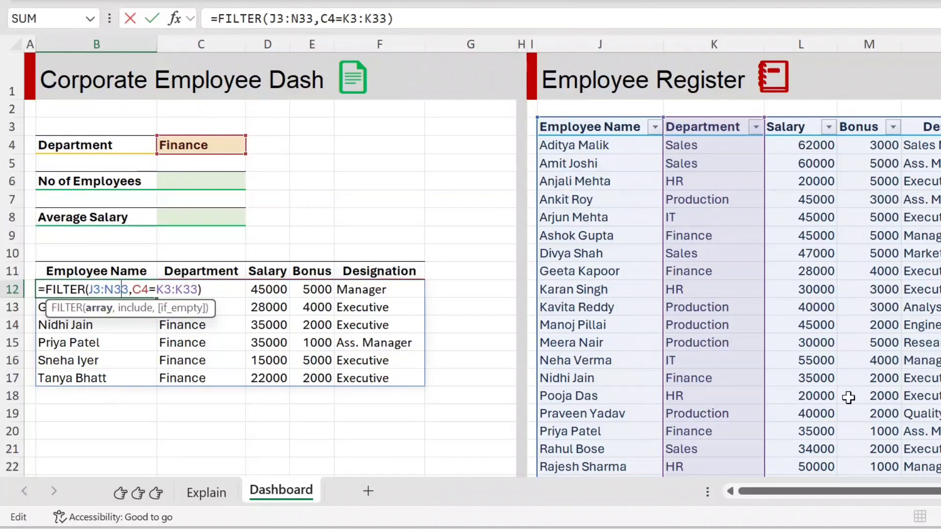
pyautogui.click(141, 289)
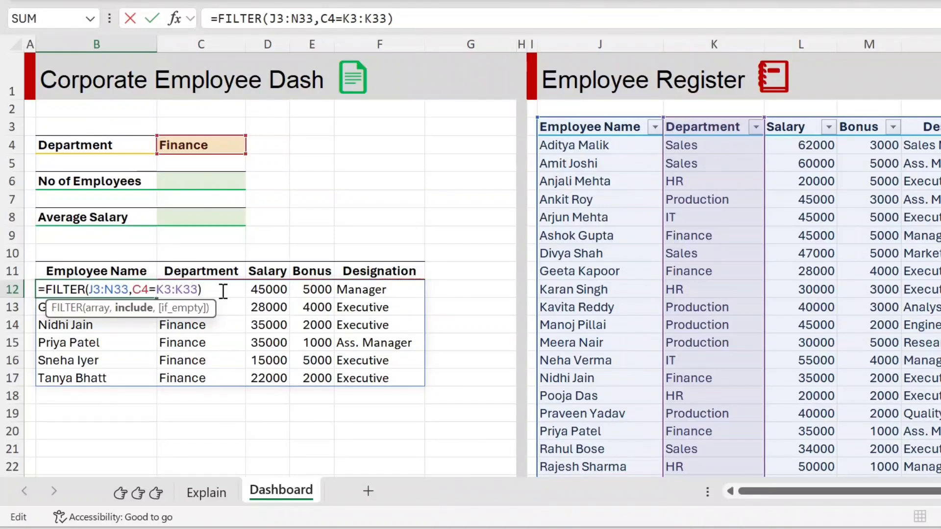
# Set the department in C4 to Accounts and check the FILTER formula cell B12.
pyautogui.click(201, 145)
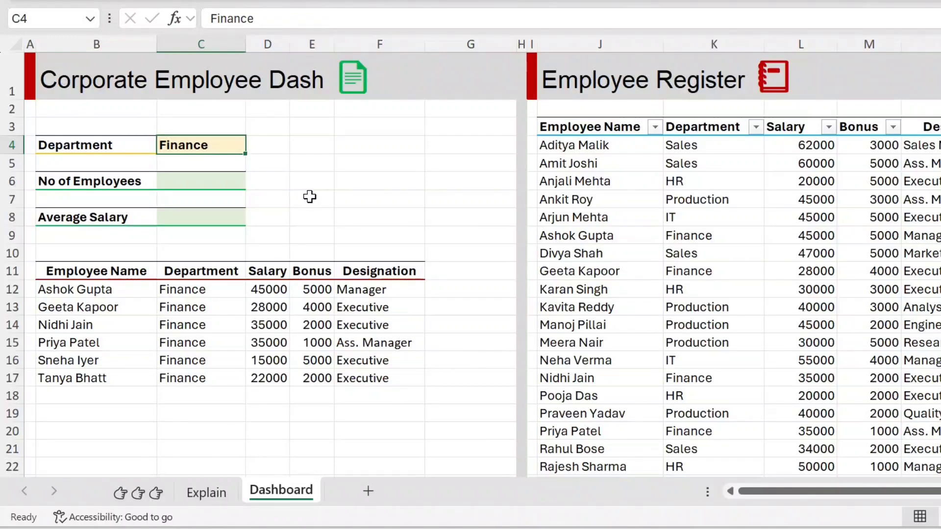
pyautogui.write('Accoun')
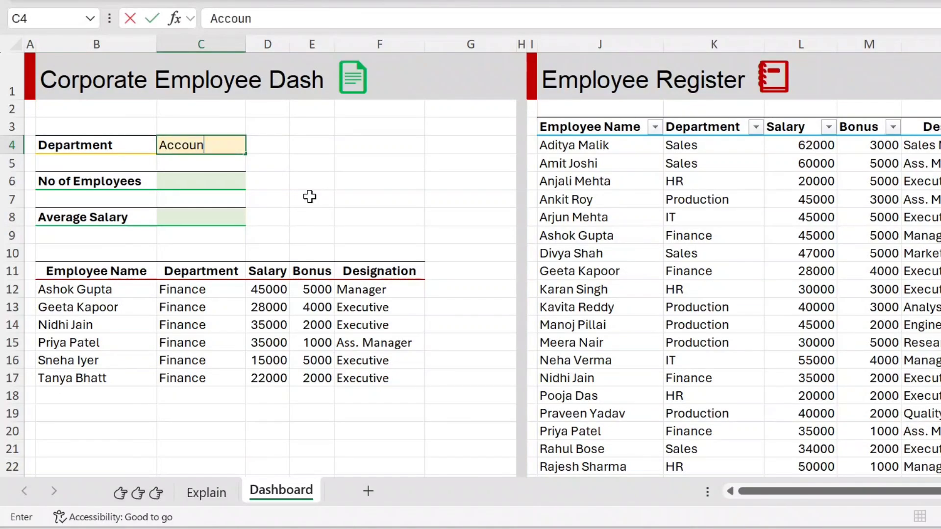
pyautogui.write('ts')
pyautogui.press('Return')
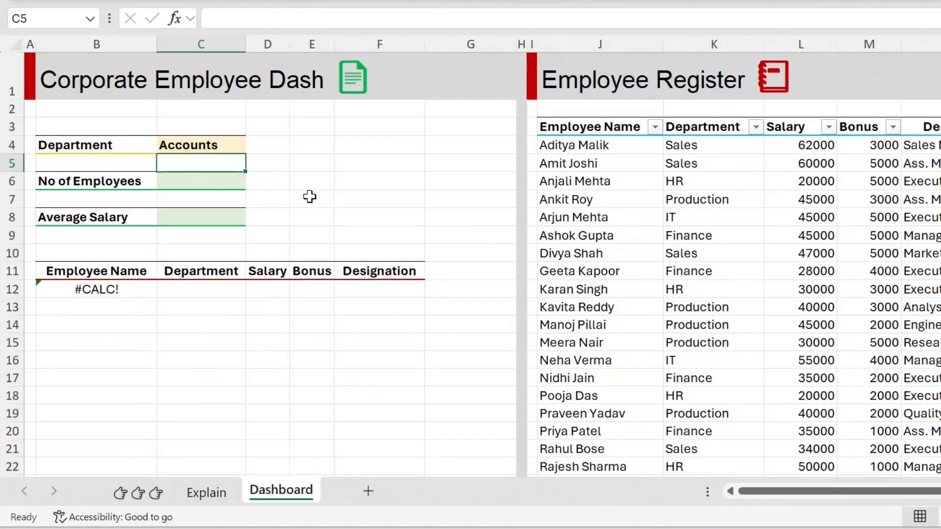
pyautogui.click(149, 285)
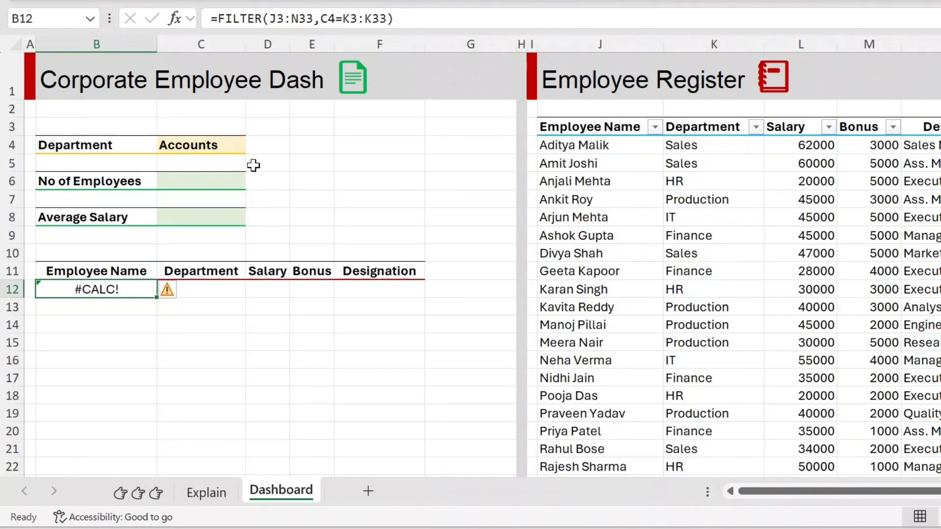
# Replace the department in C4 with the entry Saless.
pyautogui.click(233, 149)
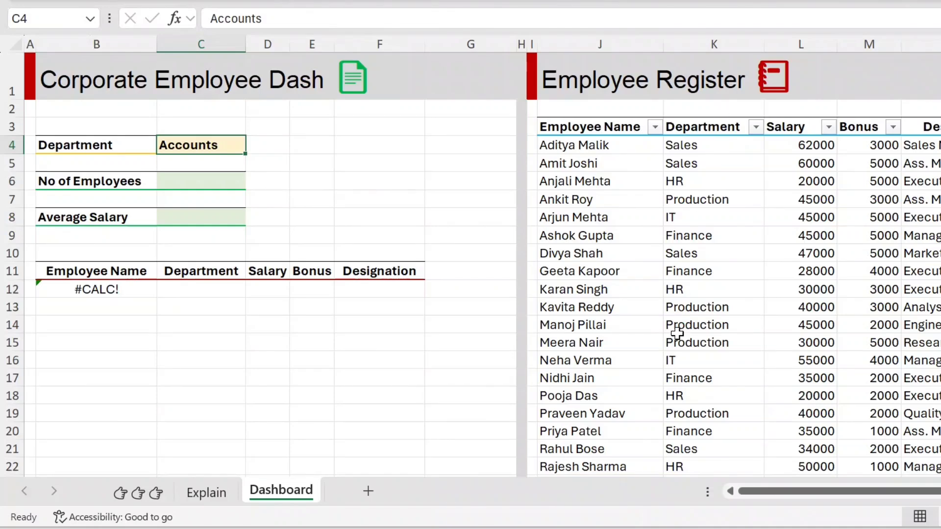
pyautogui.scroll(-5, 686, 346)
pyautogui.scroll(5, 688, 347)
pyautogui.write('S')
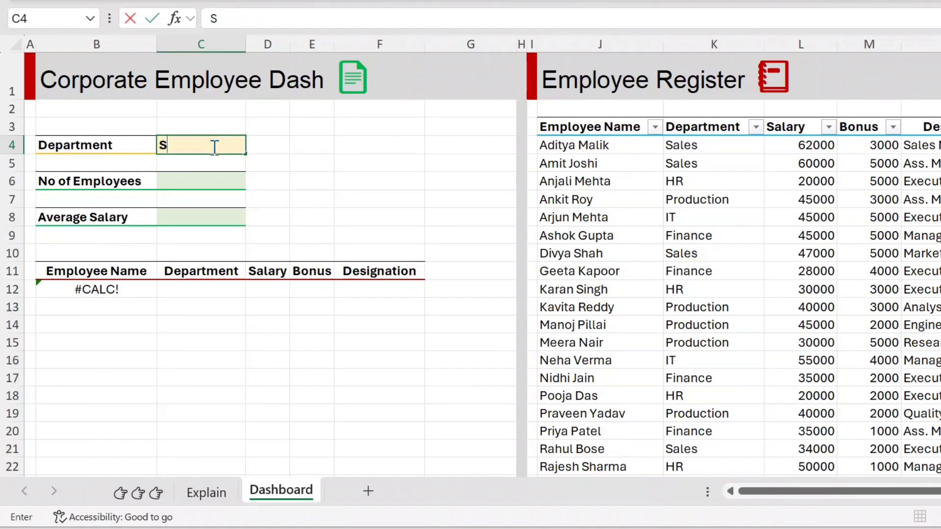
pyautogui.write('aless')
pyautogui.press('Return')
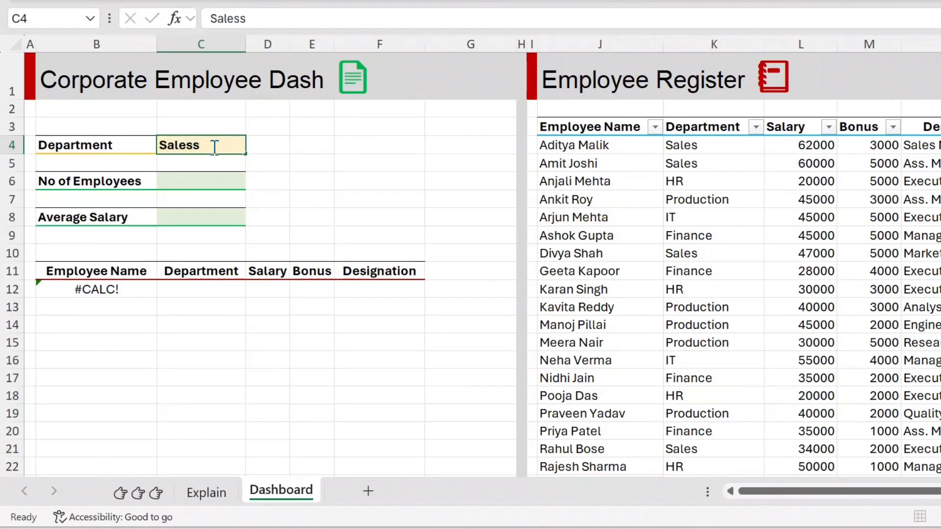
# Correct the spelling of the department in C4 to Sales.
pyautogui.click(213, 146)
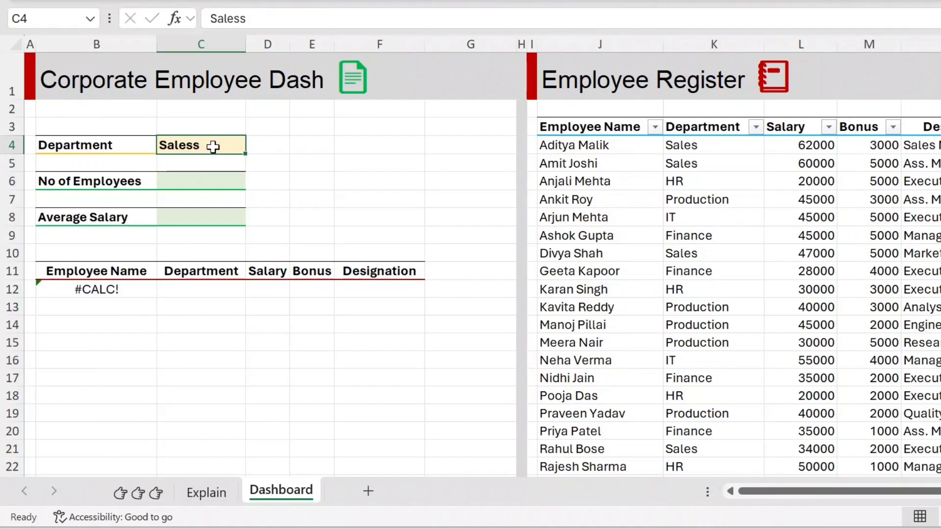
pyautogui.doubleClick(212, 147)
pyautogui.press('BackSpace')
pyautogui.press('Return')
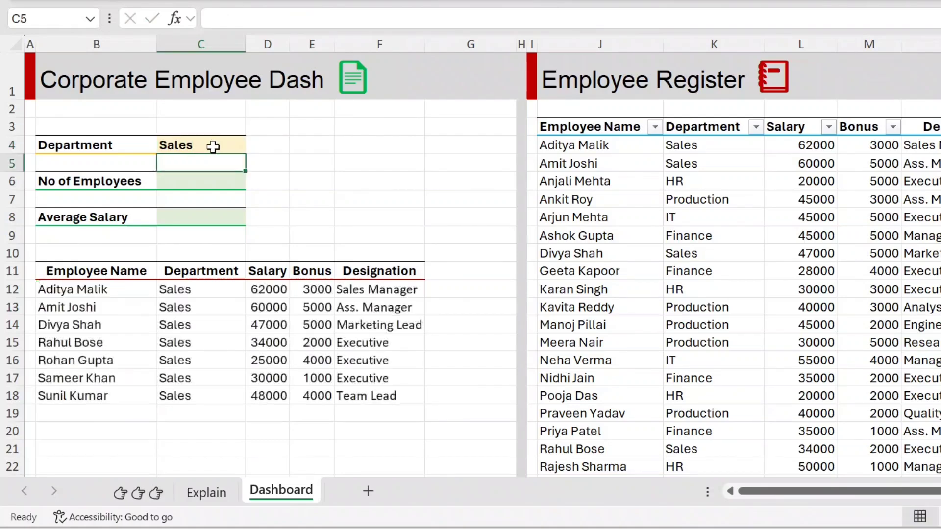
pyautogui.click(213, 146)
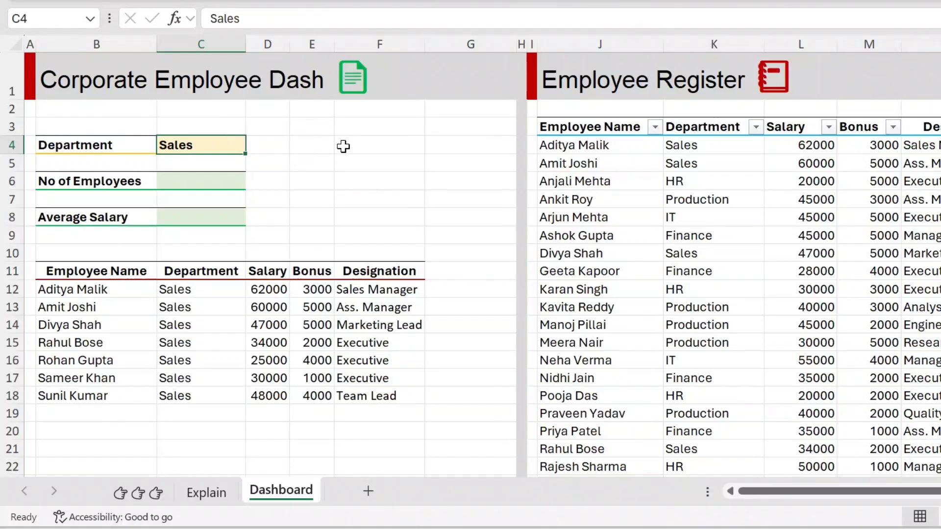
# Enter =UNIQUE(Table1[Department]) in G4 to list the register's distinct departments.
pyautogui.click(460, 146)
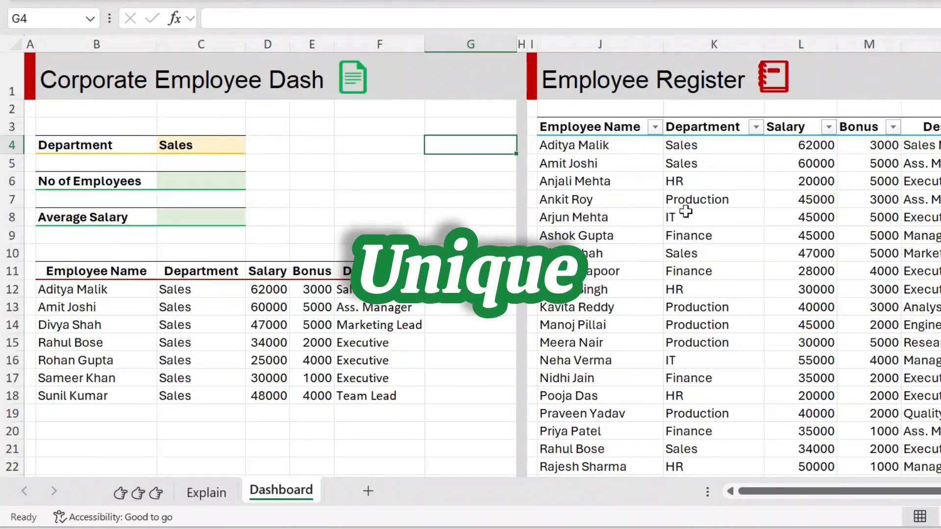
pyautogui.write('=uni')
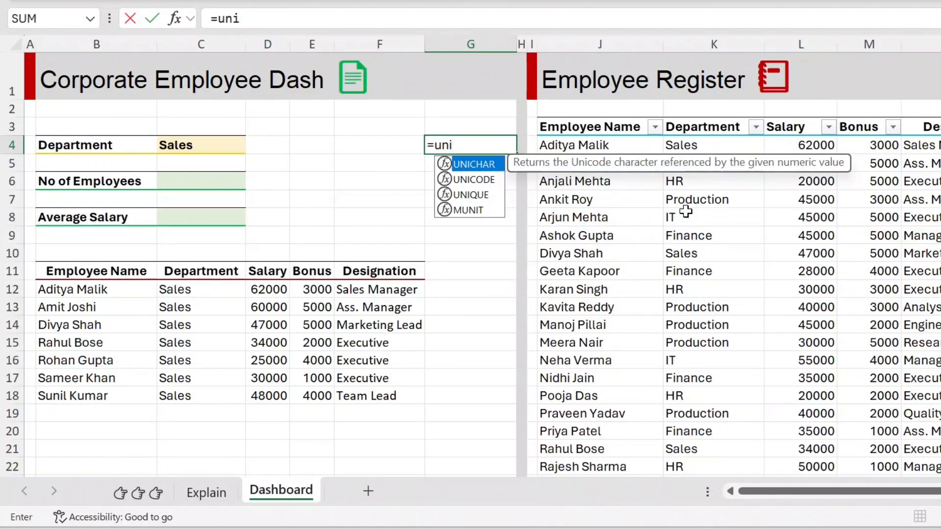
pyautogui.press('Down')
pyautogui.press('Down')
pyautogui.press('Tab')
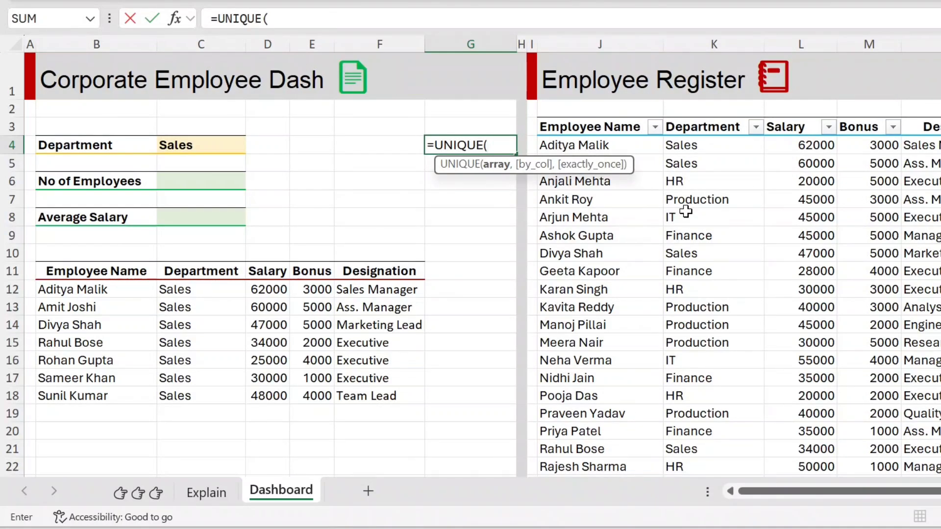
pyautogui.click(713, 145)
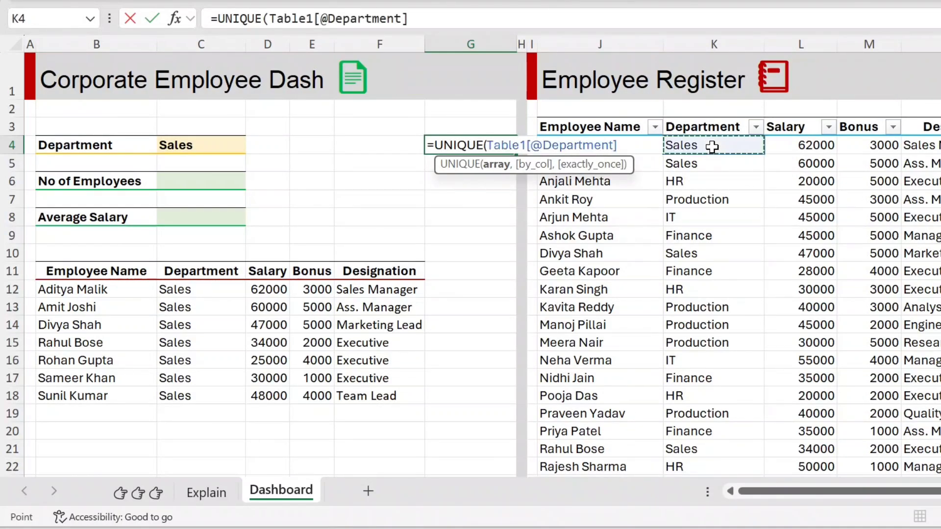
pyautogui.click(714, 117)
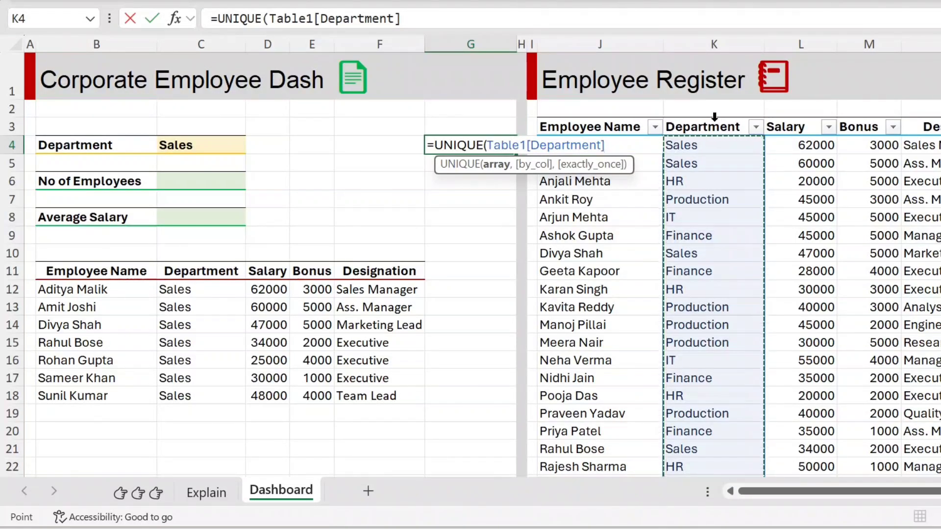
pyautogui.write(')')
pyautogui.press('Return')
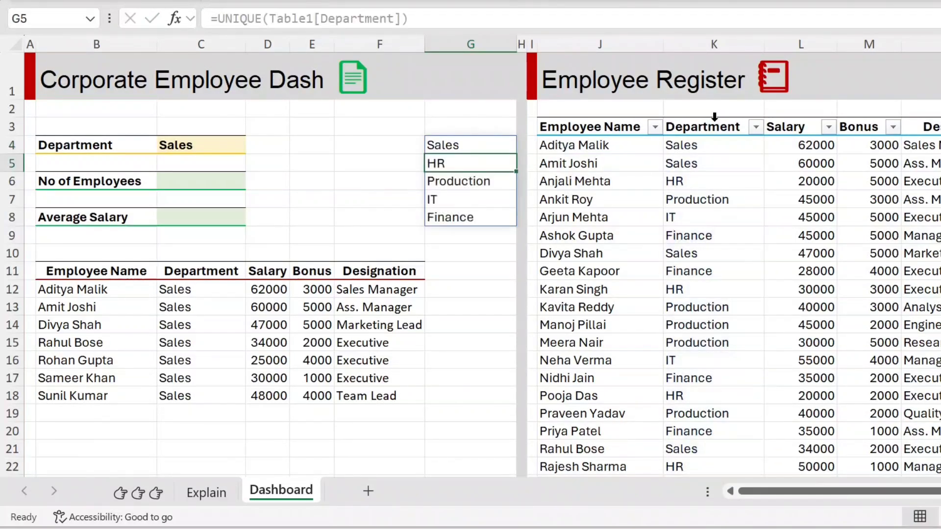
# Examine the UNIQUE formula across the cells of the spilled department list in column G.
pyautogui.press('Up')
pyautogui.press('Down')
pyautogui.press('Down')
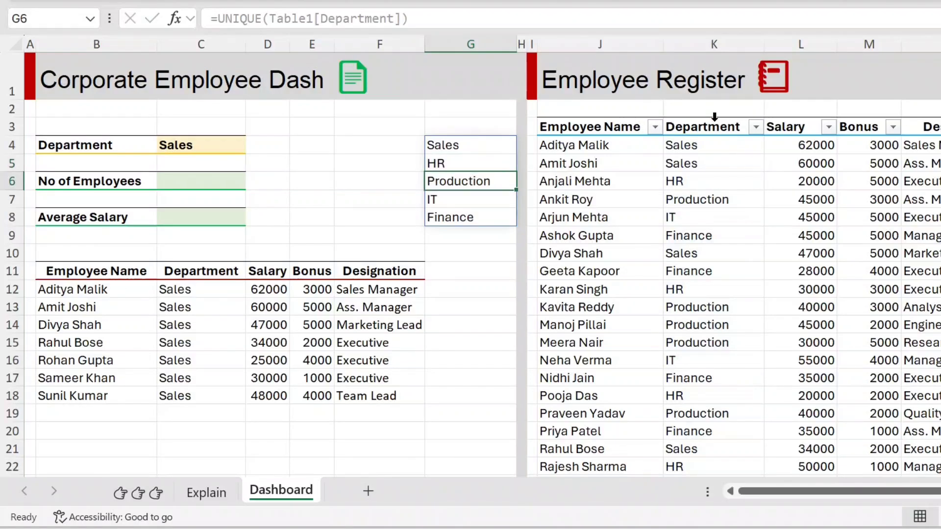
pyautogui.press('Down')
pyautogui.press('Up')
pyautogui.press('Up')
pyautogui.press('Up')
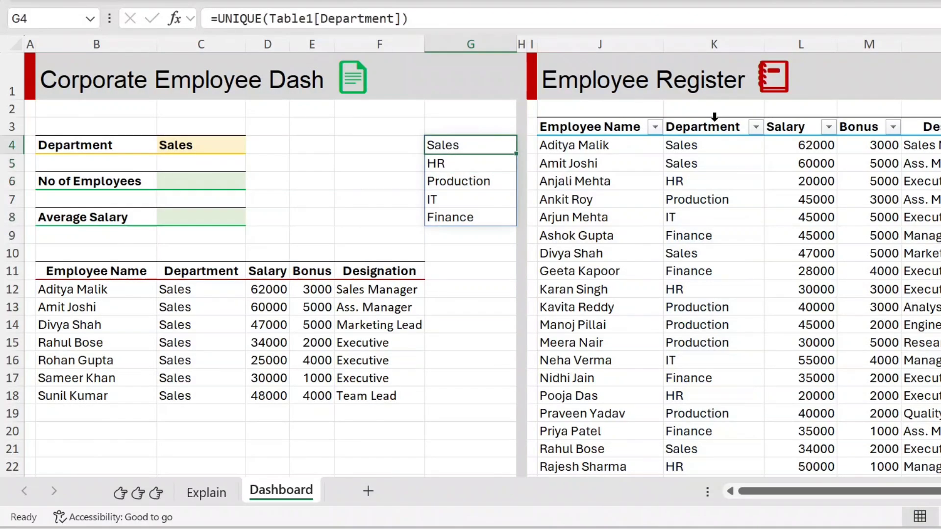
pyautogui.click(416, 151)
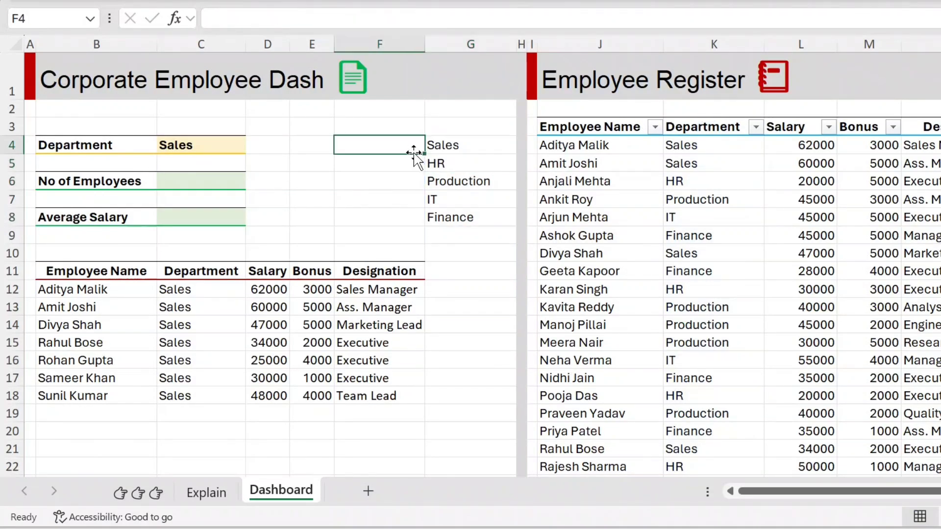
pyautogui.click(443, 147)
# Try to give C4 a List data validation sourced from the fixed range =$G$4:$G$8.
pyautogui.click(221, 140)
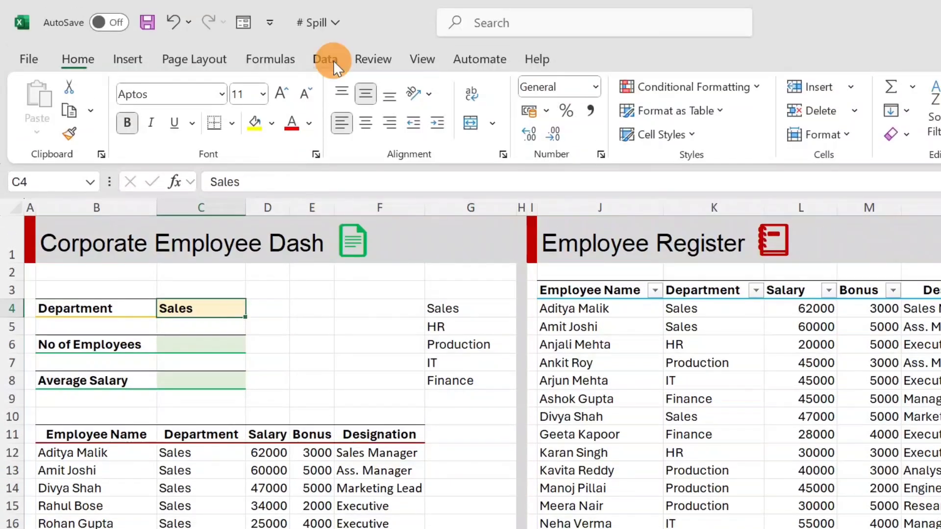
pyautogui.click(334, 60)
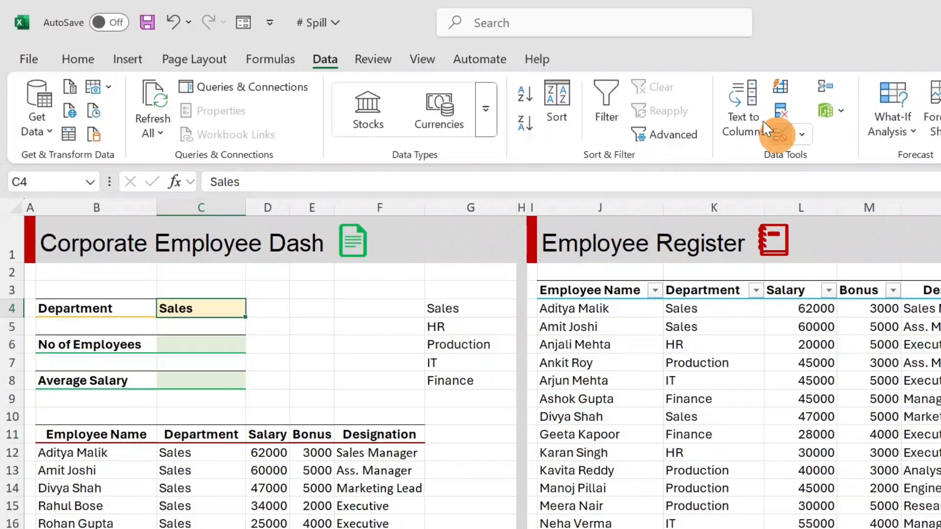
pyautogui.click(779, 134)
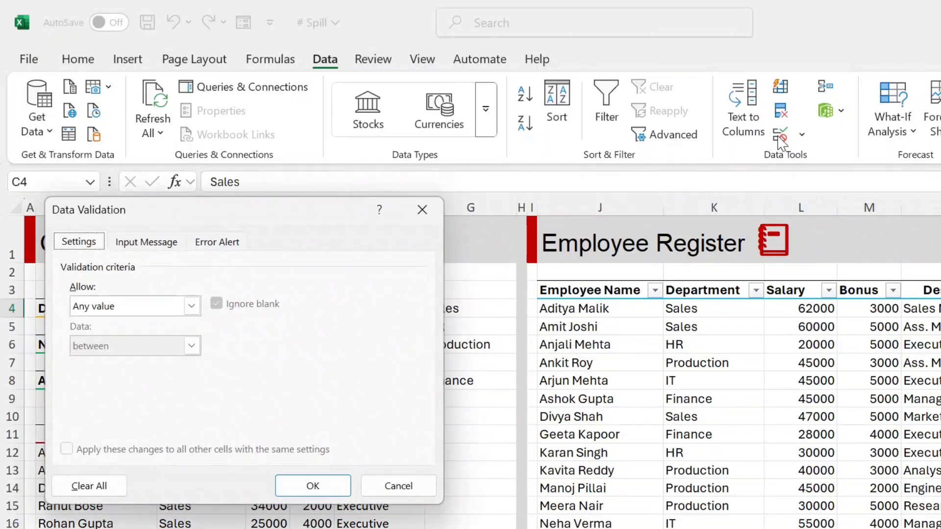
pyautogui.click(193, 308)
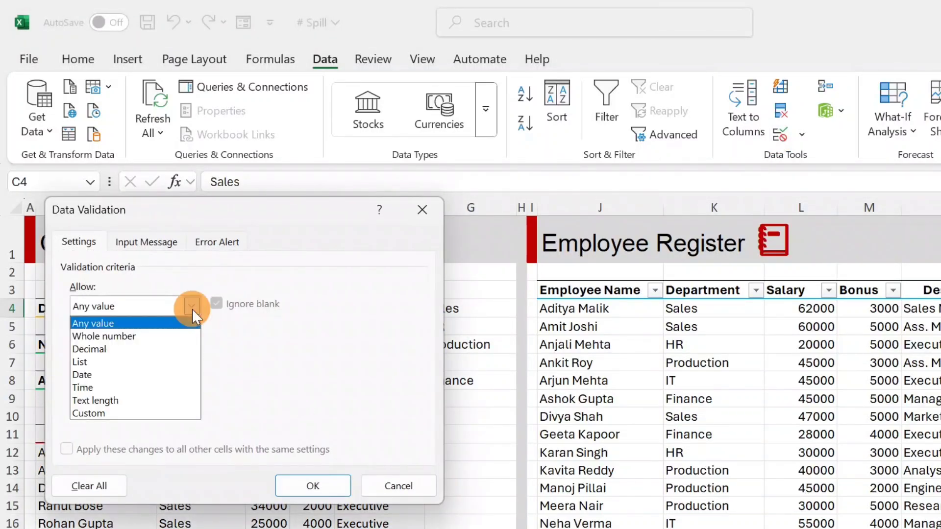
pyautogui.click(156, 357)
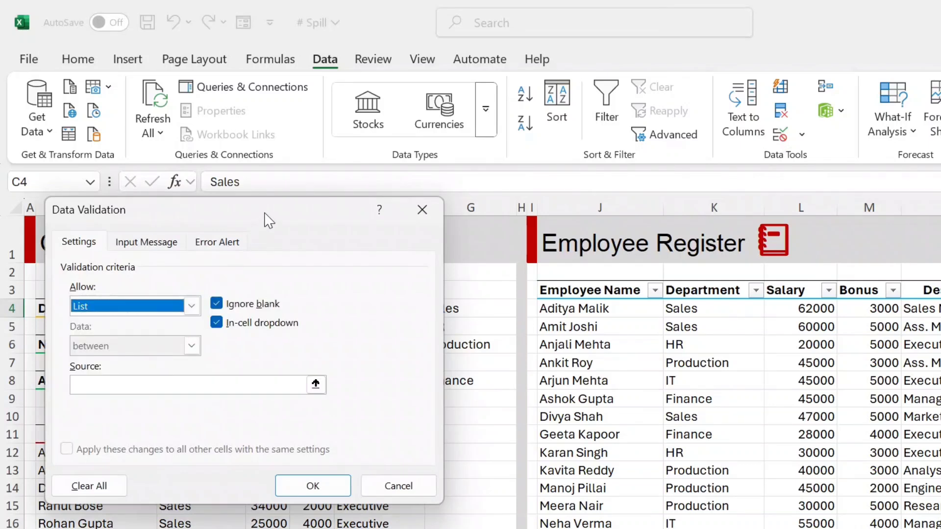
pyautogui.click(262, 216)
pyautogui.moveTo(263, 212); pyautogui.dragTo(241, 219)
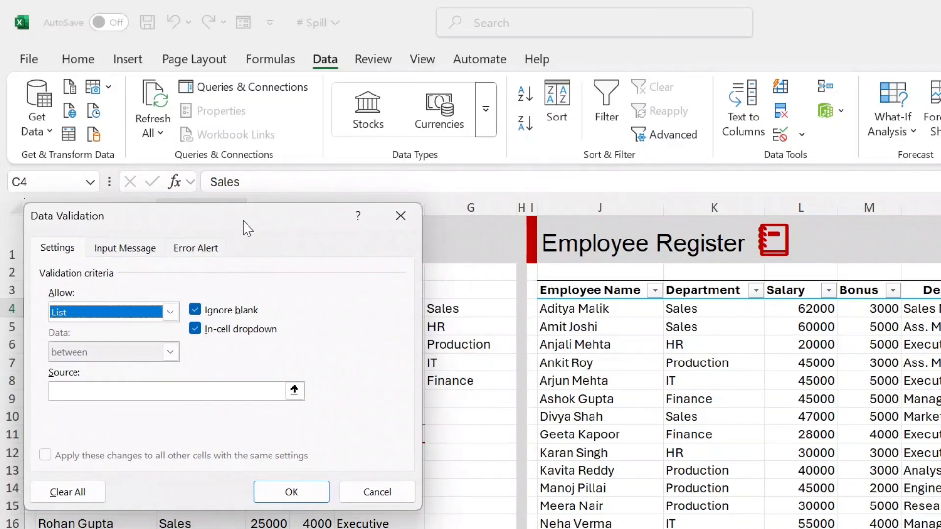
pyautogui.click(155, 392)
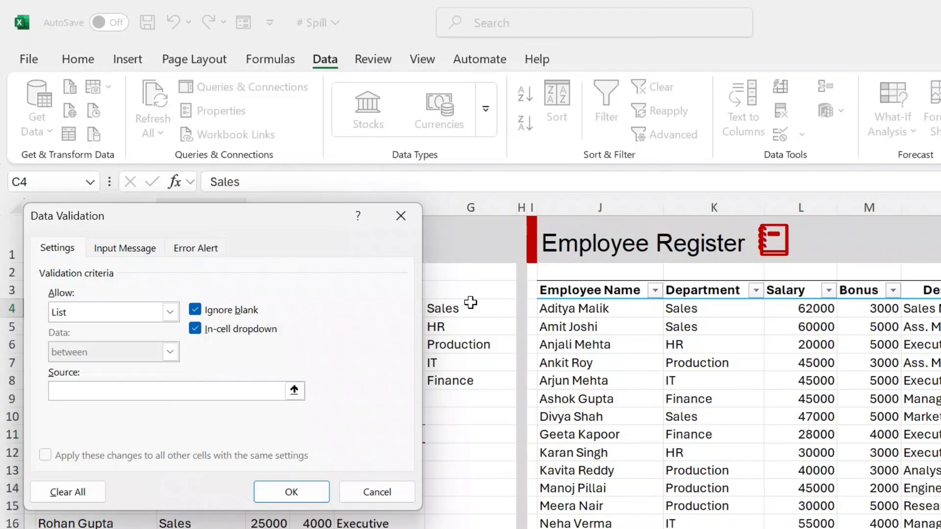
pyautogui.moveTo(470, 303); pyautogui.dragTo(472, 381)
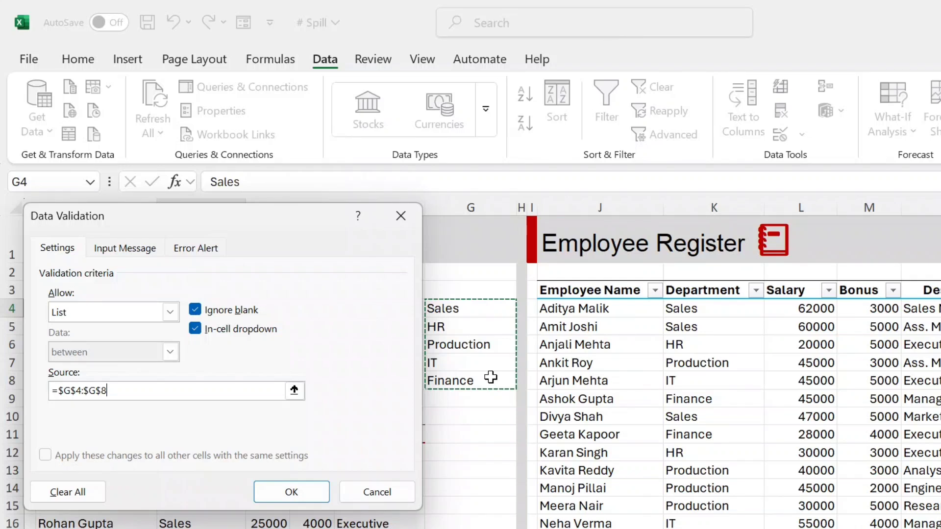
pyautogui.press('Return')
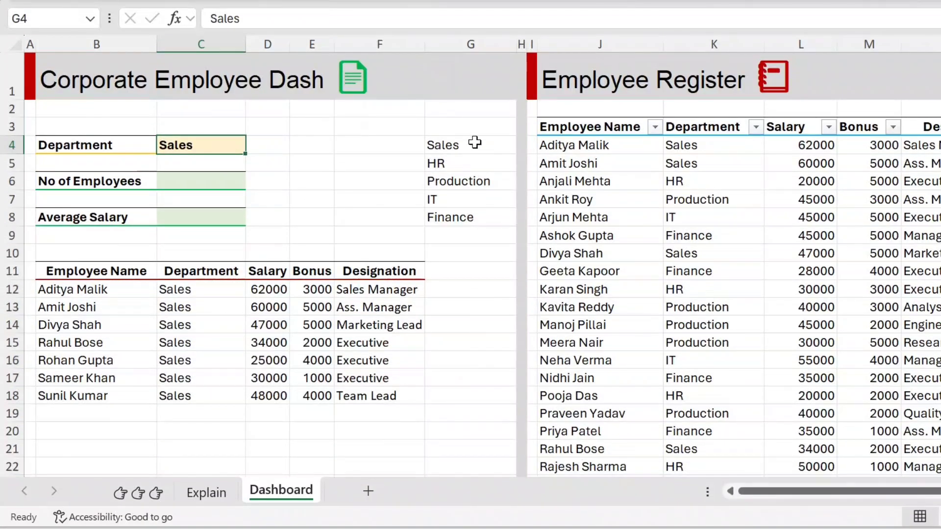
# Define the workbook-scope name Dept.Name for the department list's spill range, referring to =Dashboard!$G$4#.
pyautogui.click(475, 306)
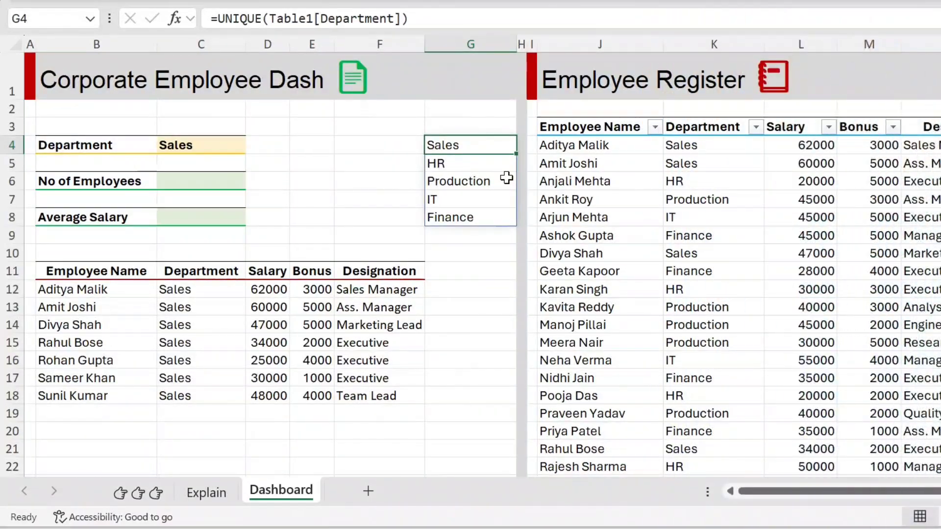
pyautogui.press('F2')
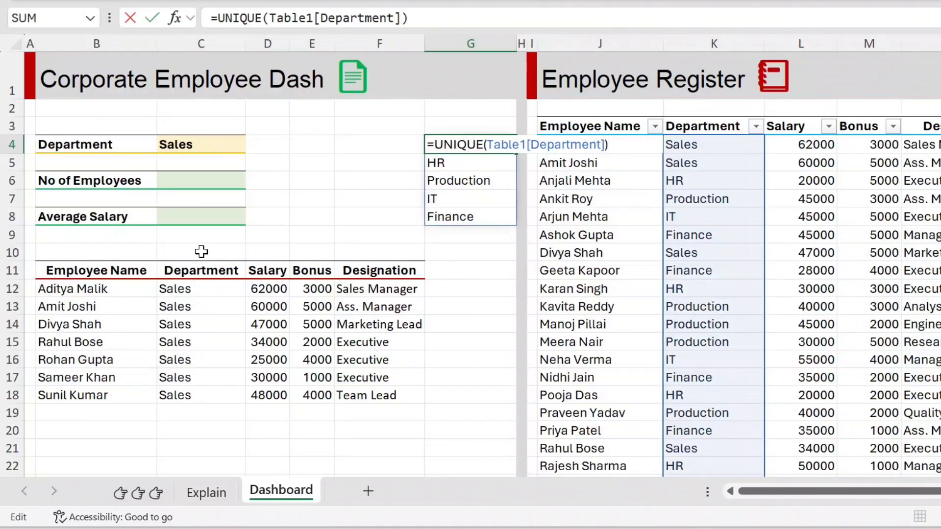
pyautogui.press('Escape')
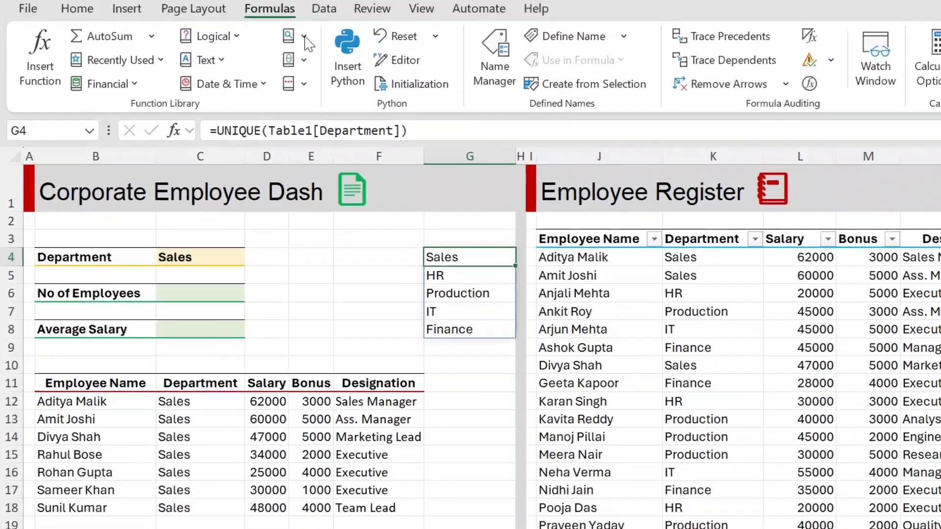
pyautogui.click(556, 30)
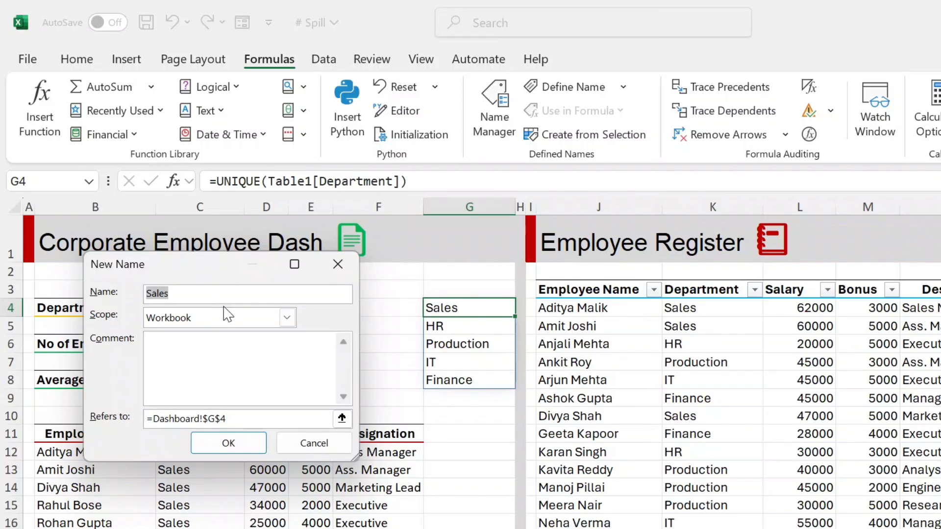
pyautogui.write('Dept.Name')
pyautogui.click(263, 417)
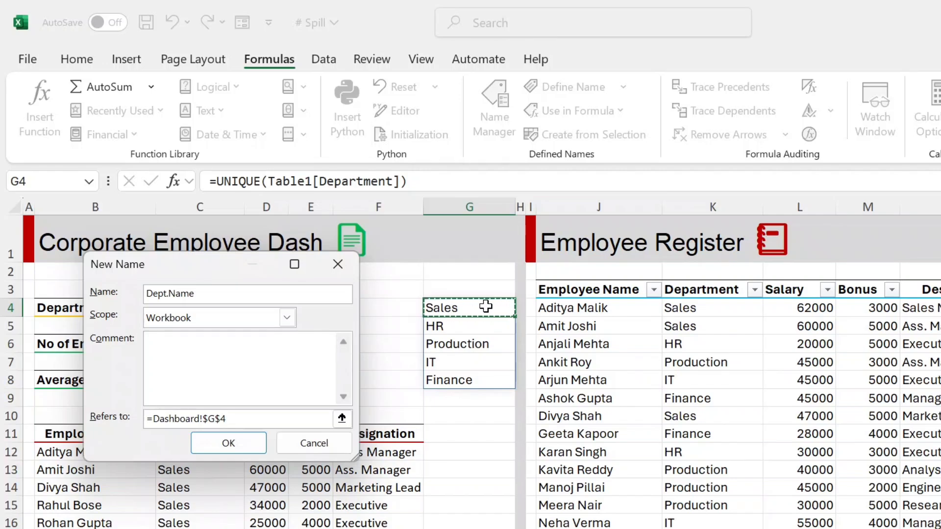
pyautogui.write('#')
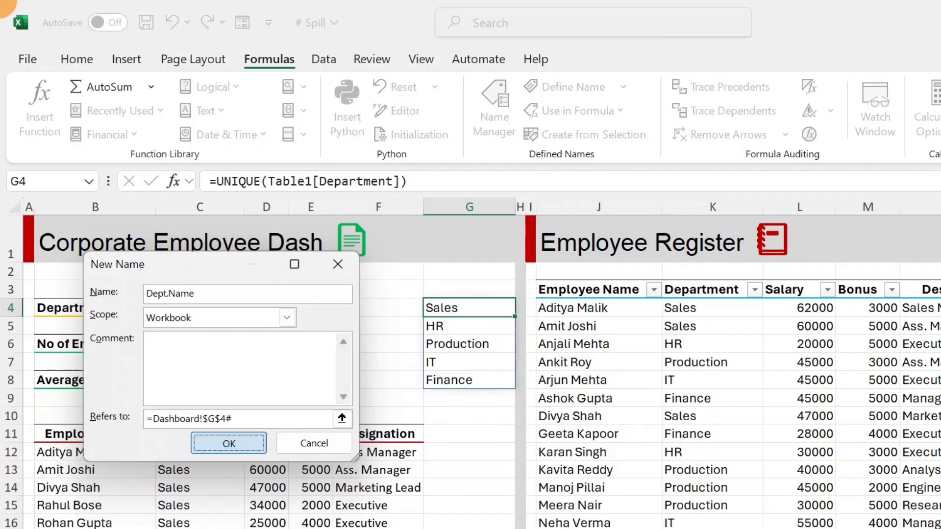
pyautogui.click(240, 448)
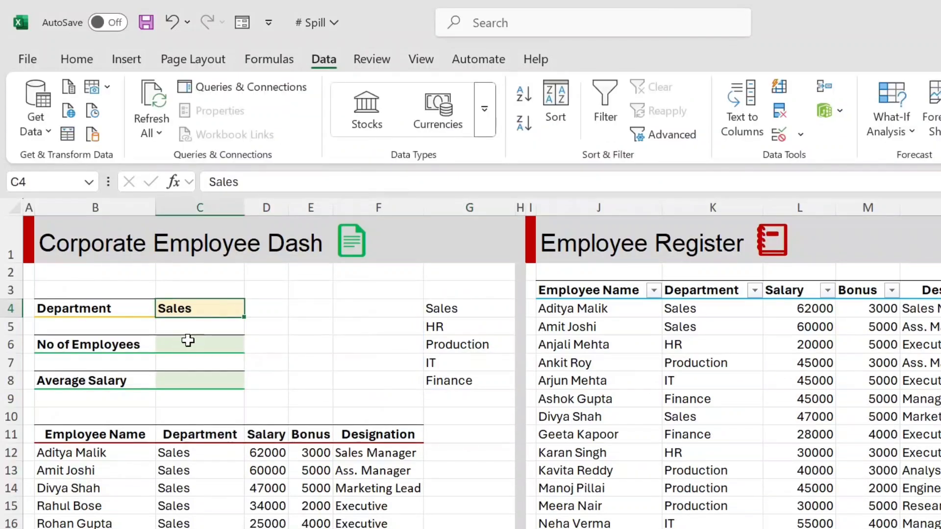
# Give C4 a List data validation sourced from the named range =Dept.Name and check its dropdown entries.
pyautogui.click(263, 311)
pyautogui.click(218, 313)
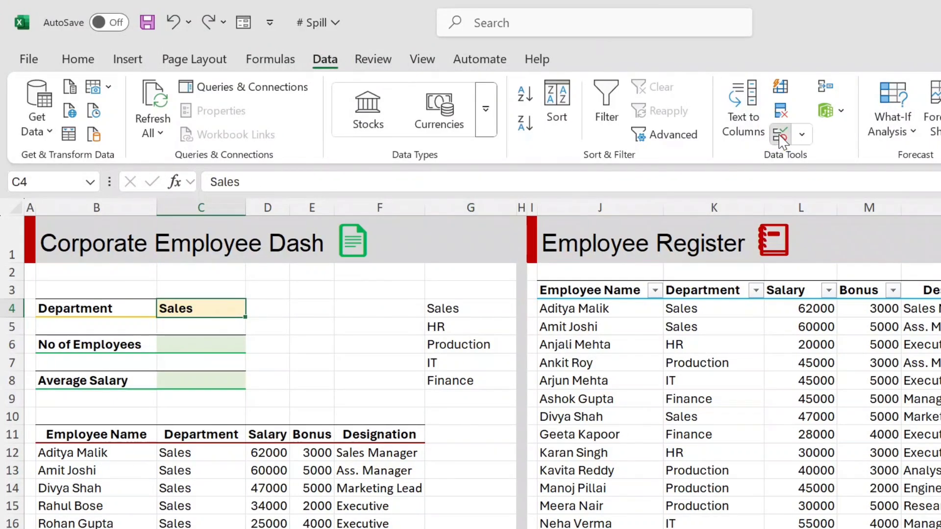
pyautogui.click(781, 138)
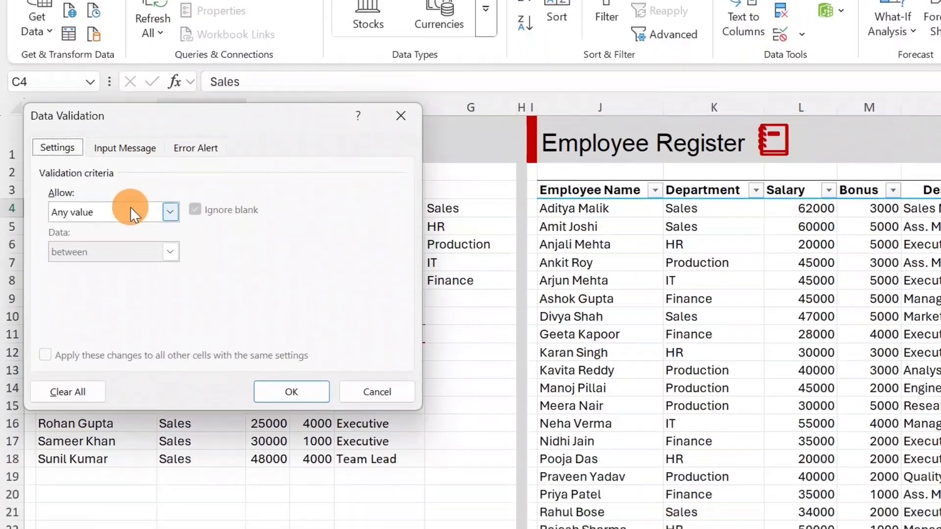
pyautogui.click(133, 213)
pyautogui.click(91, 266)
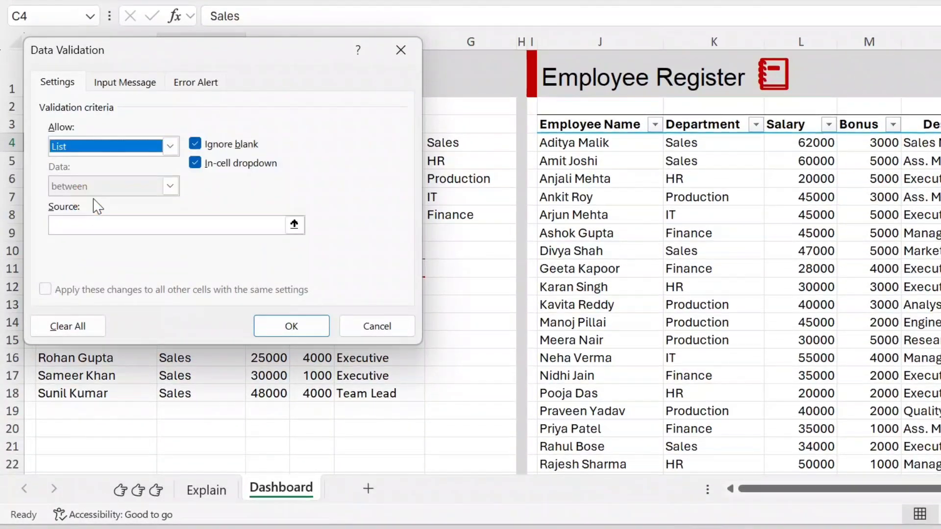
pyautogui.click(114, 223)
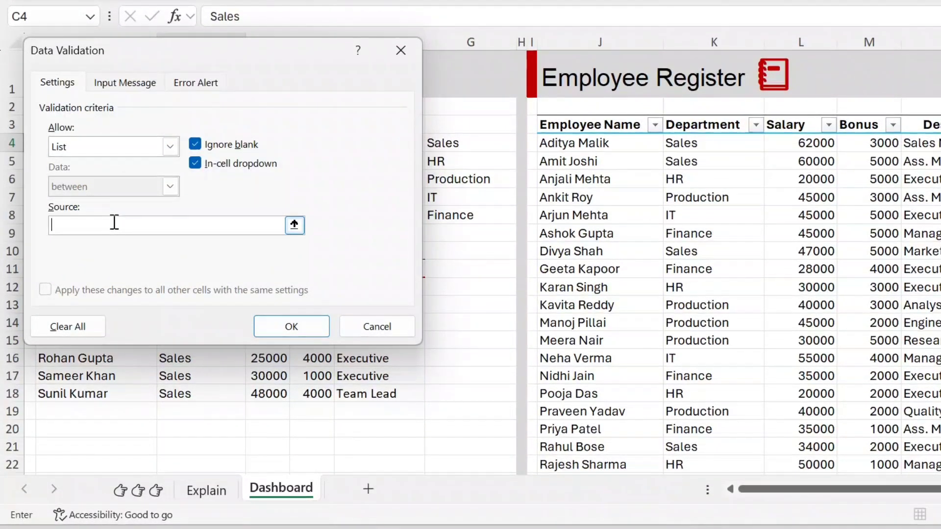
pyautogui.write('=de')
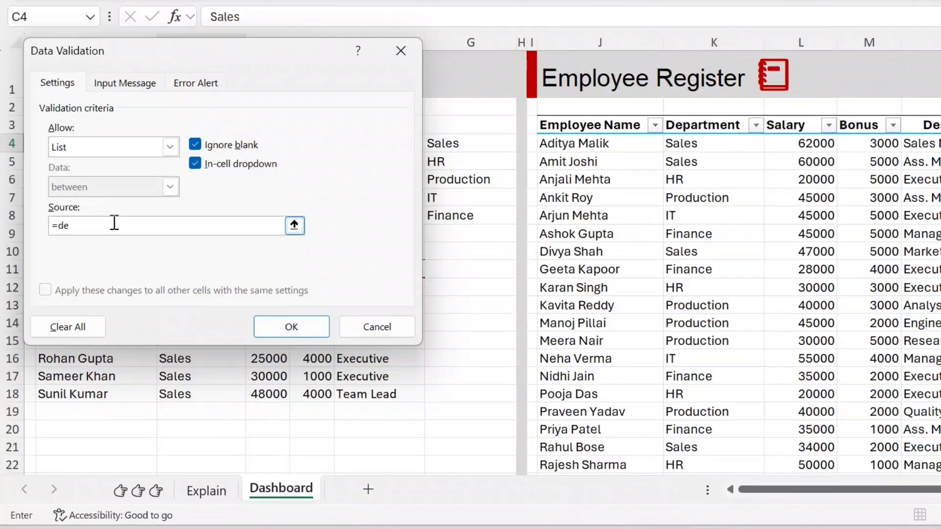
pyautogui.write('t')
pyautogui.press('BackSpace')
pyautogui.press('BackSpace')
pyautogui.press('BackSpace')
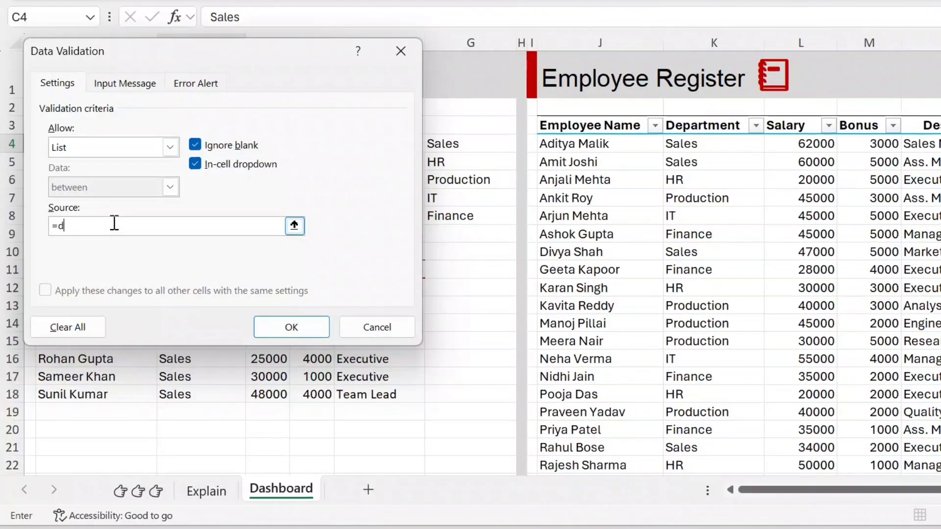
pyautogui.write('De')
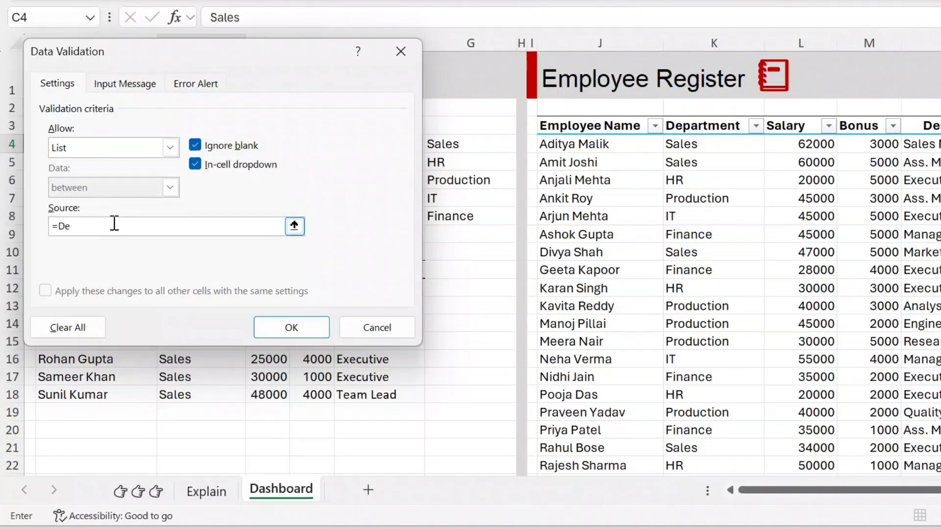
pyautogui.write('t')
pyautogui.press('BackSpace')
pyautogui.write('p')
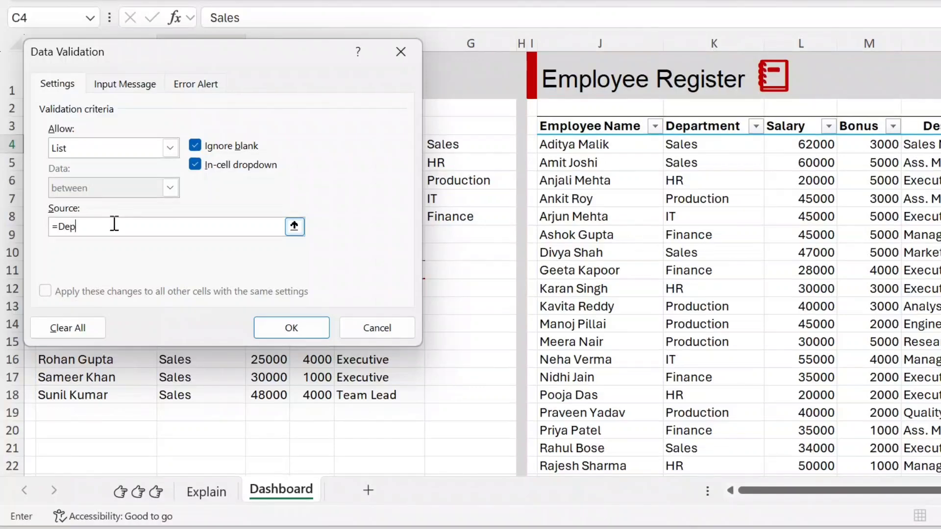
pyautogui.write('t.N')
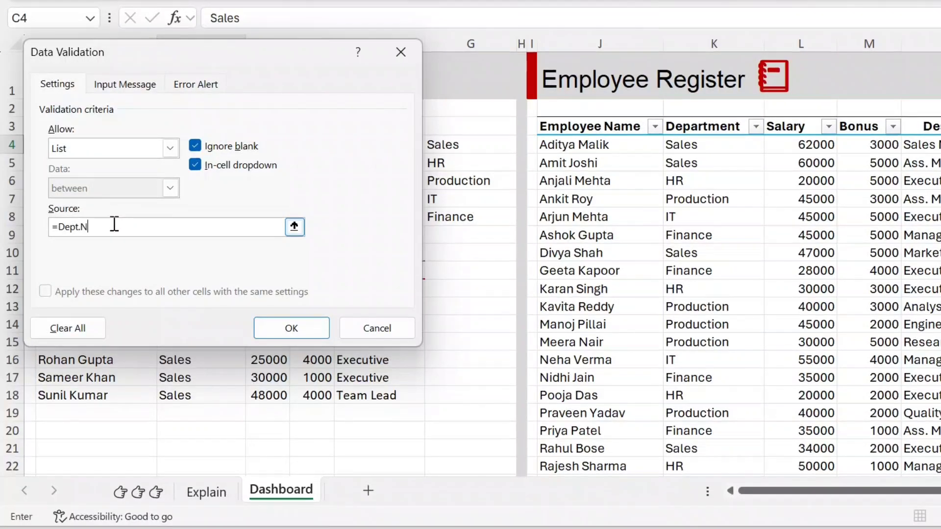
pyautogui.write('ame')
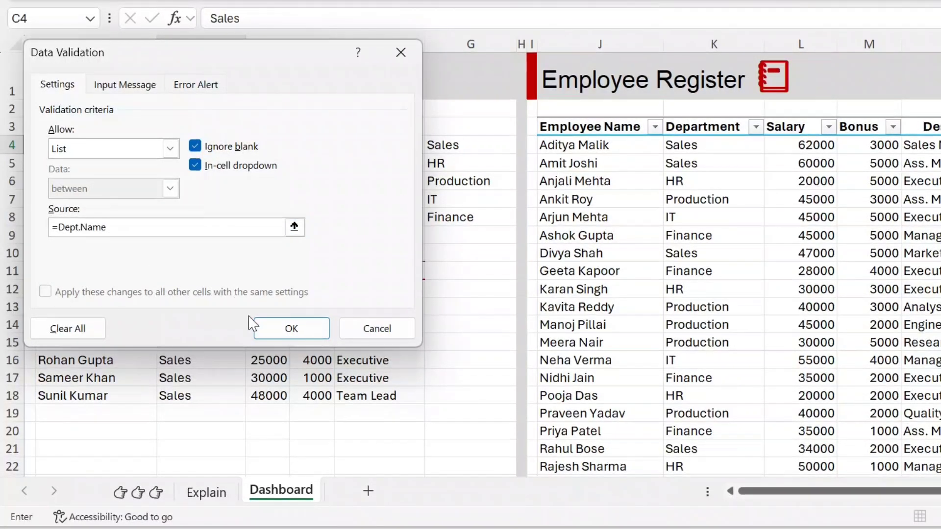
pyautogui.click(269, 327)
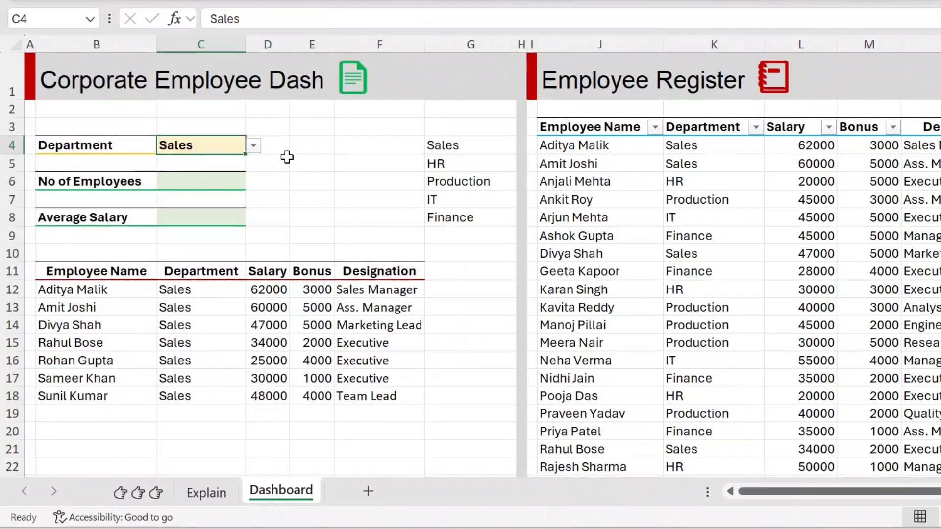
pyautogui.click(258, 148)
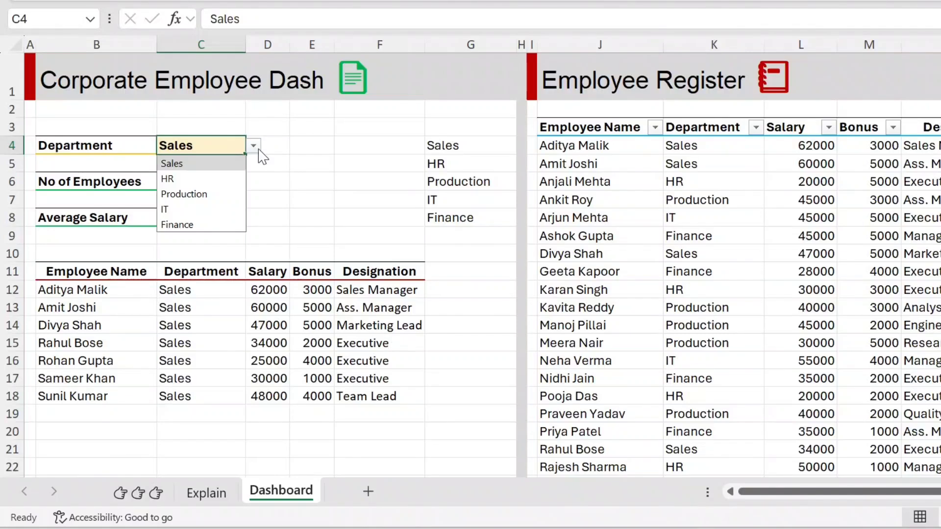
pyautogui.click(357, 185)
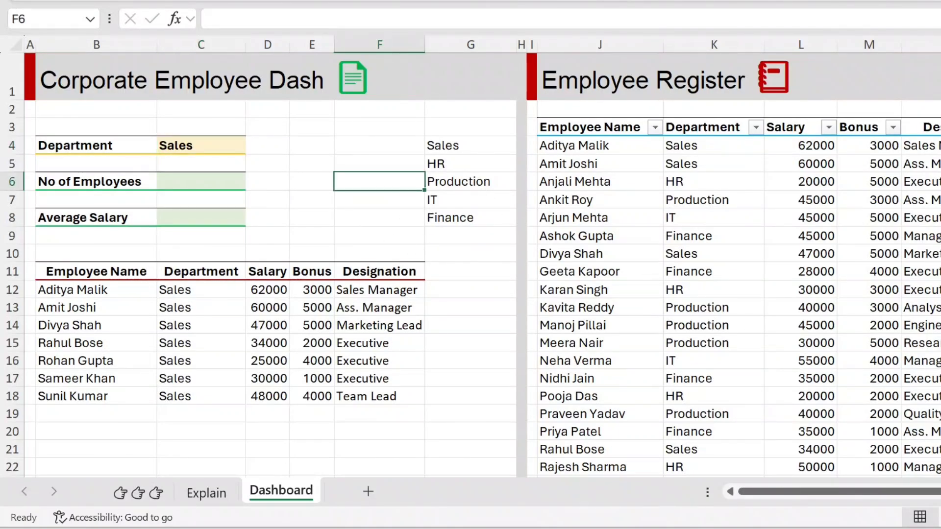
# Change the register's department in K15 to R&D and check the spilled department list and the C4 dropdown.
pyautogui.click(712, 338)
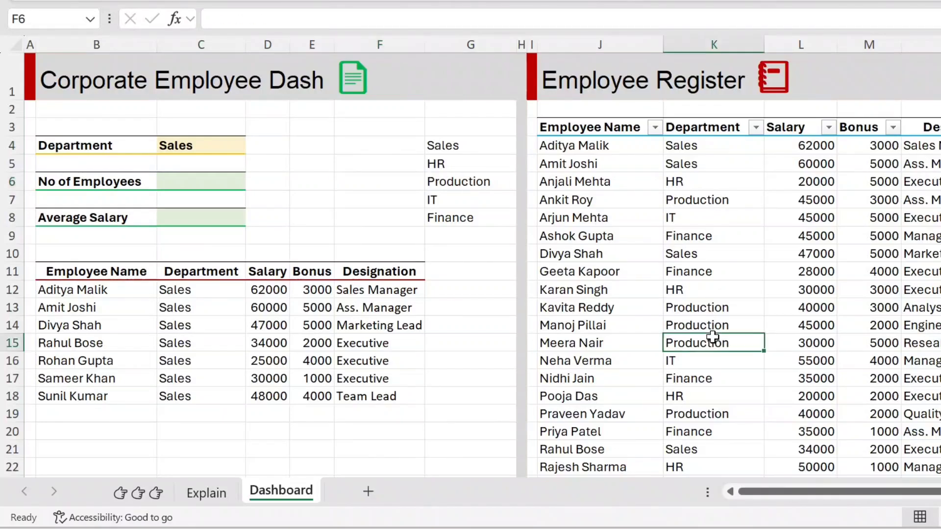
pyautogui.press('Up')
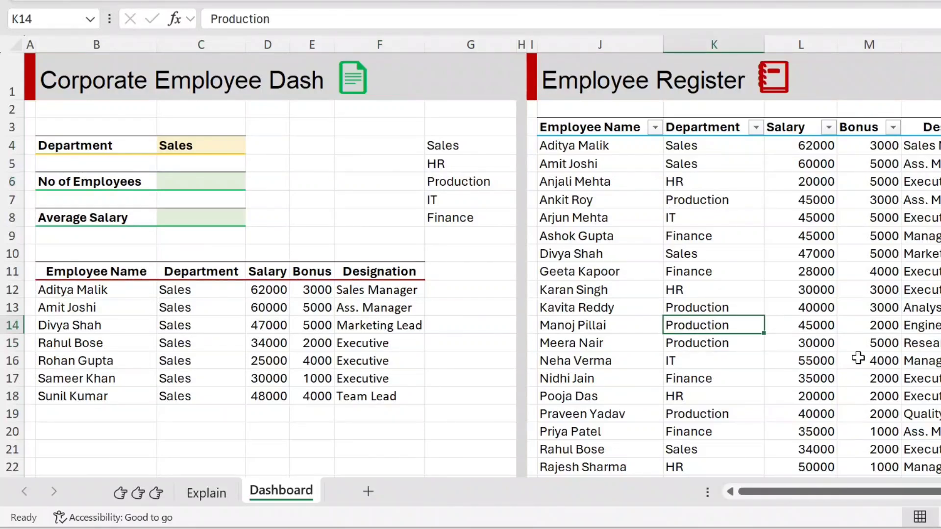
pyautogui.press('Down')
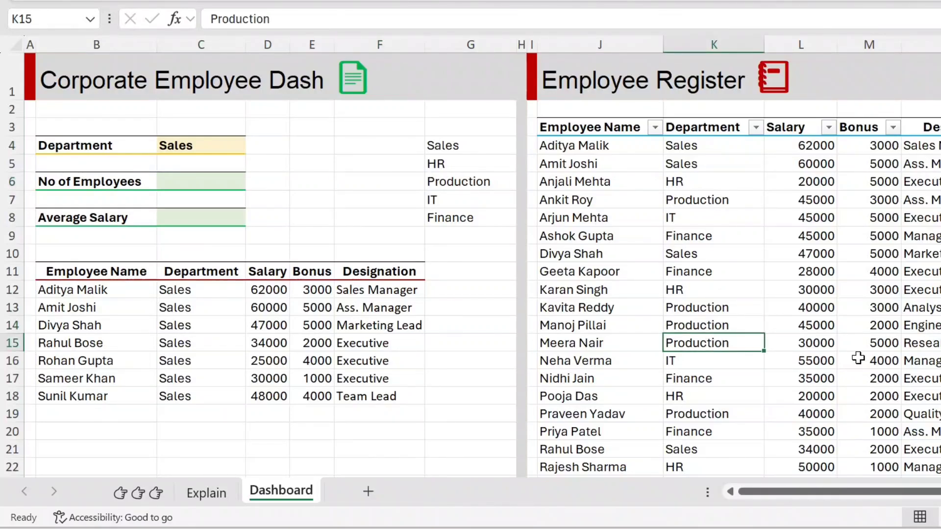
pyautogui.write('R')
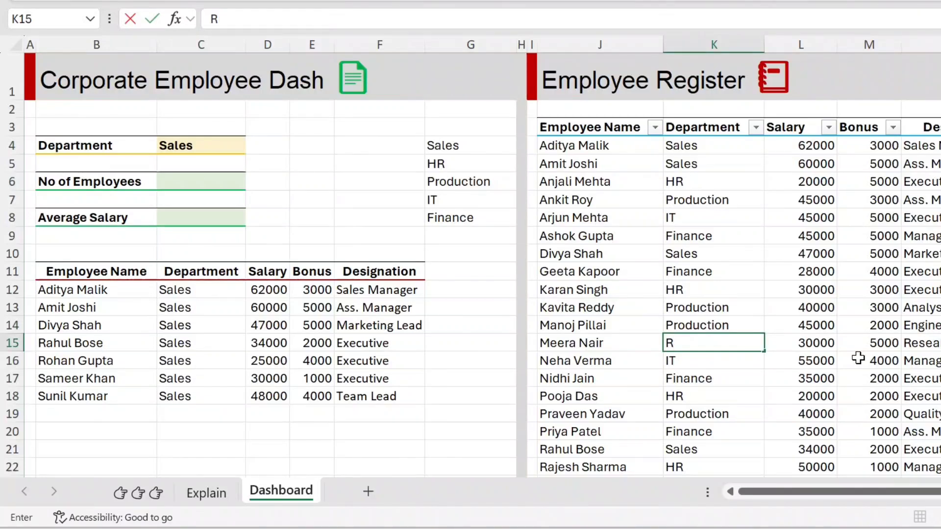
pyautogui.write('&D')
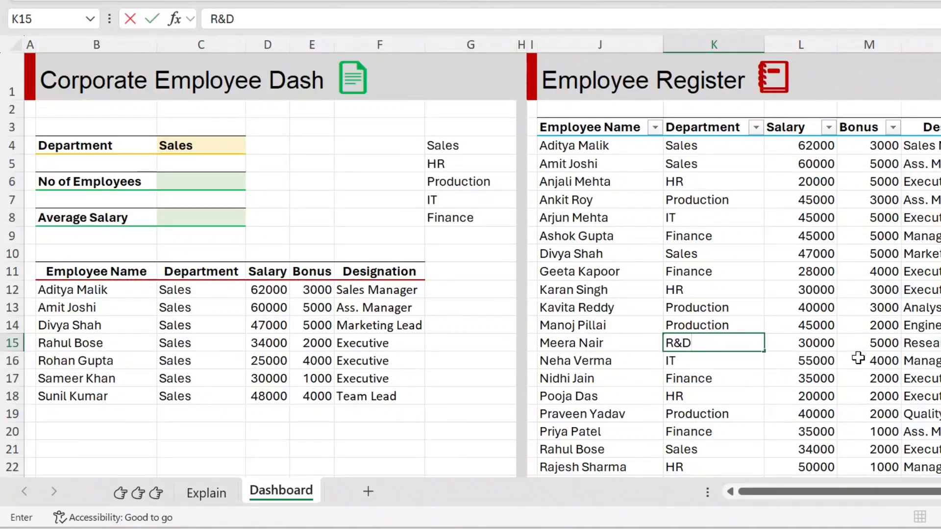
pyautogui.press('Return')
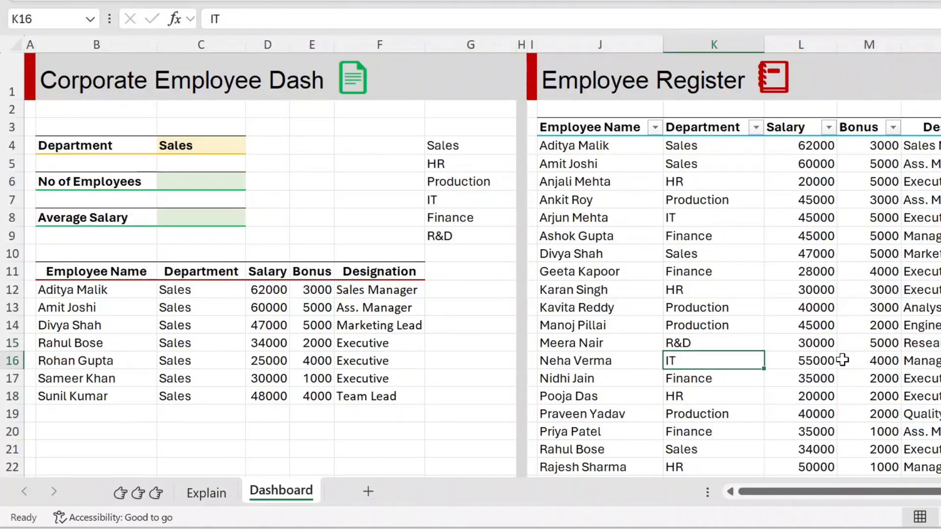
pyautogui.click(490, 232)
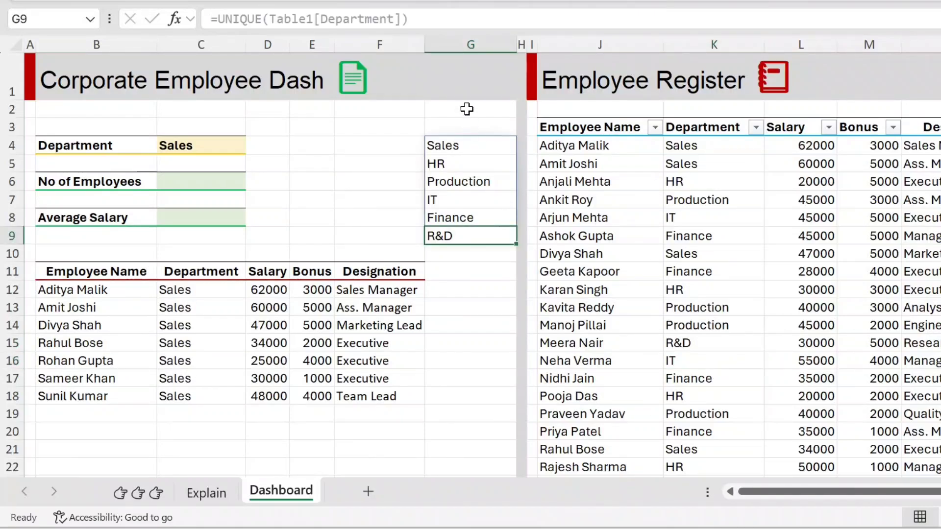
pyautogui.click(235, 144)
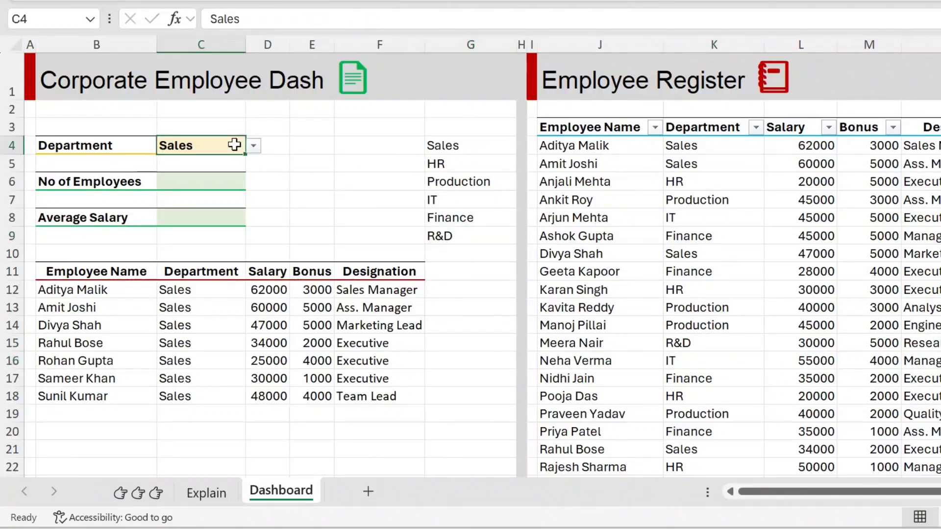
pyautogui.click(252, 145)
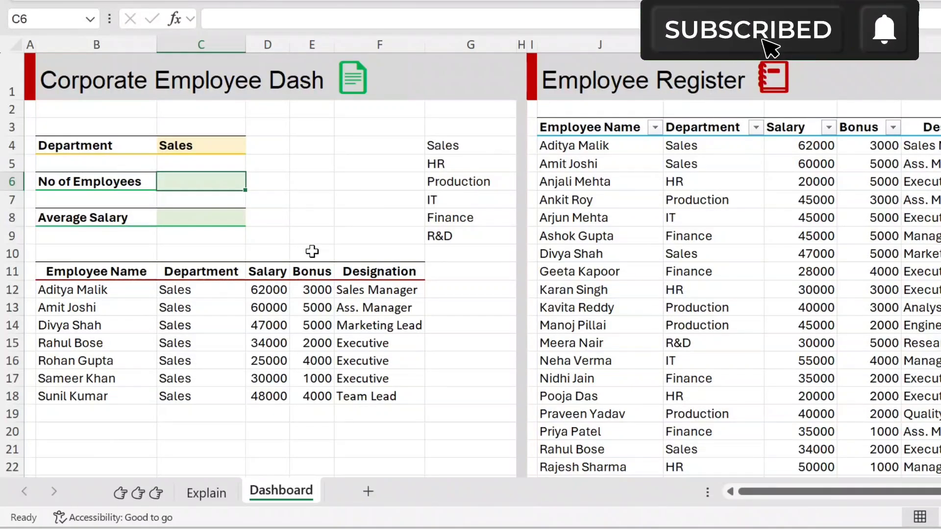
# Try to count the filtered employees in C6 with the spill-range formula =COUNTA(B12#).
pyautogui.write('=')
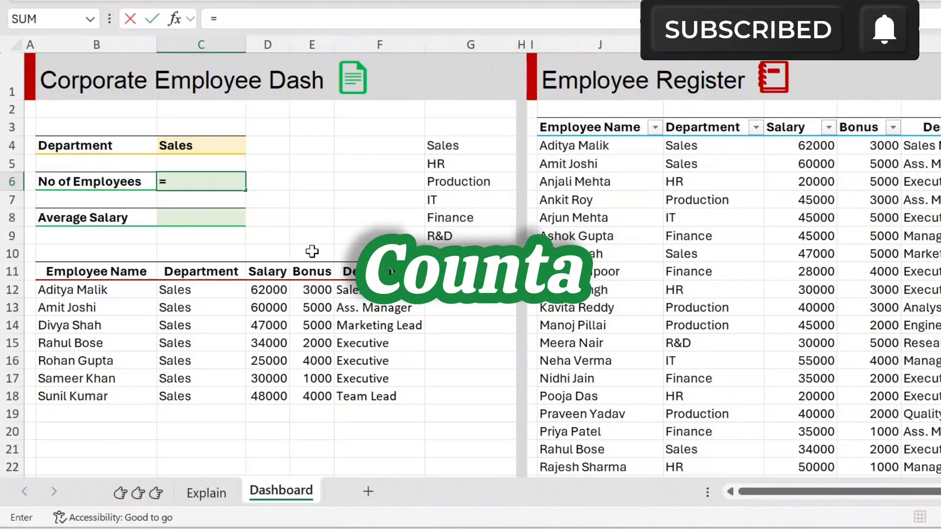
pyautogui.write('counta')
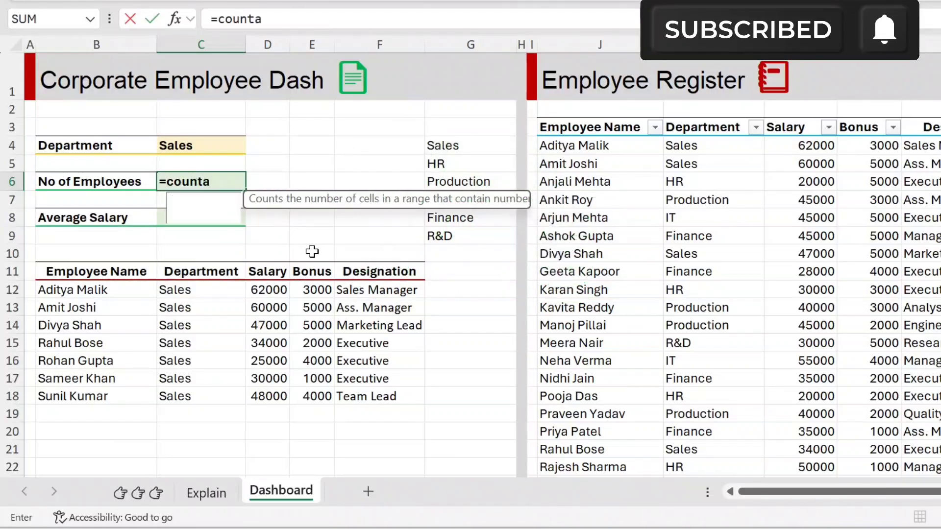
pyautogui.press('Tab')
pyautogui.press('Down')
pyautogui.press('Down')
pyautogui.press('Down')
pyautogui.press('Down')
pyautogui.press('Down')
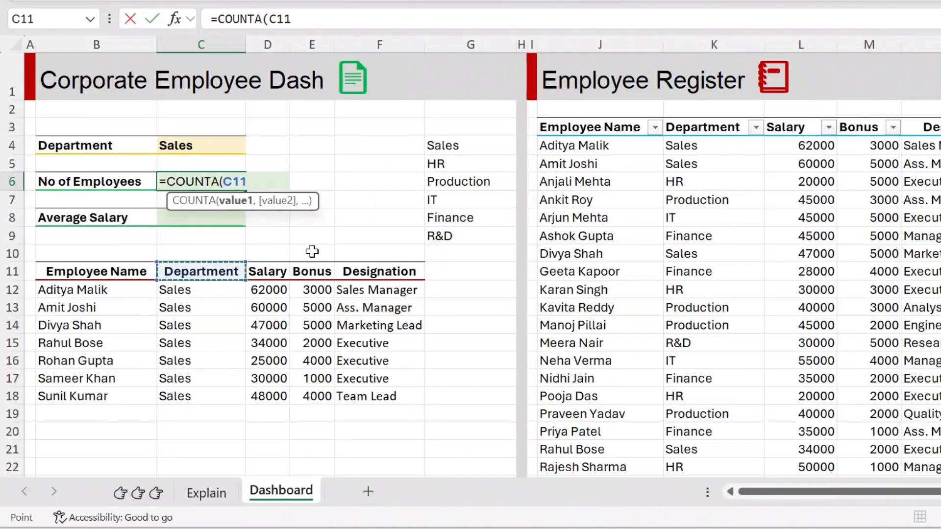
pyautogui.press('Left')
pyautogui.press('Down')
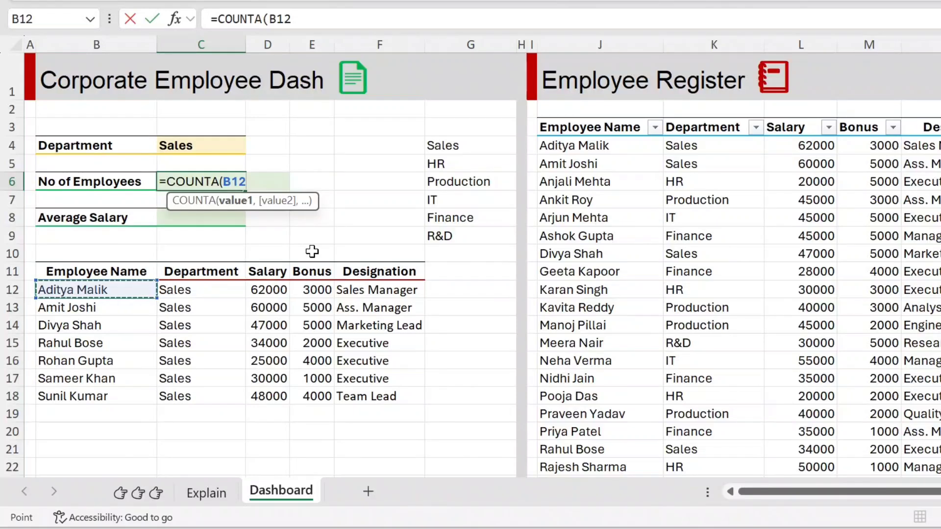
pyautogui.write('#')
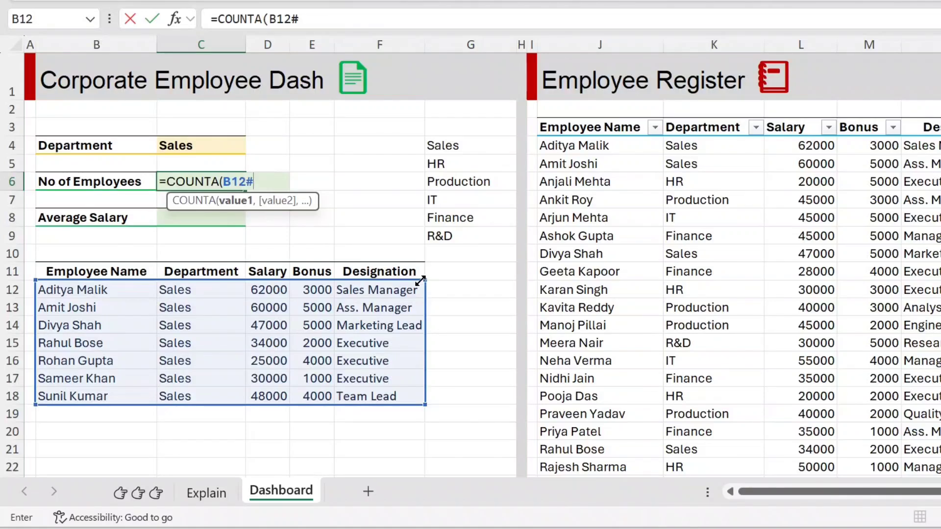
pyautogui.write(')')
pyautogui.press('Return')
pyautogui.press('Up')
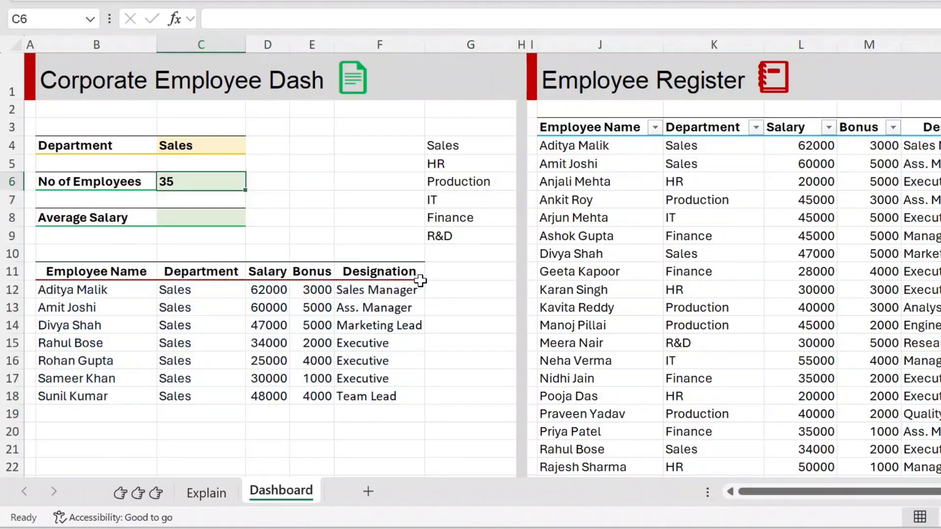
# Examine the FILTER formula in B12 and the full spill range that B12# covers.
pyautogui.click(114, 289)
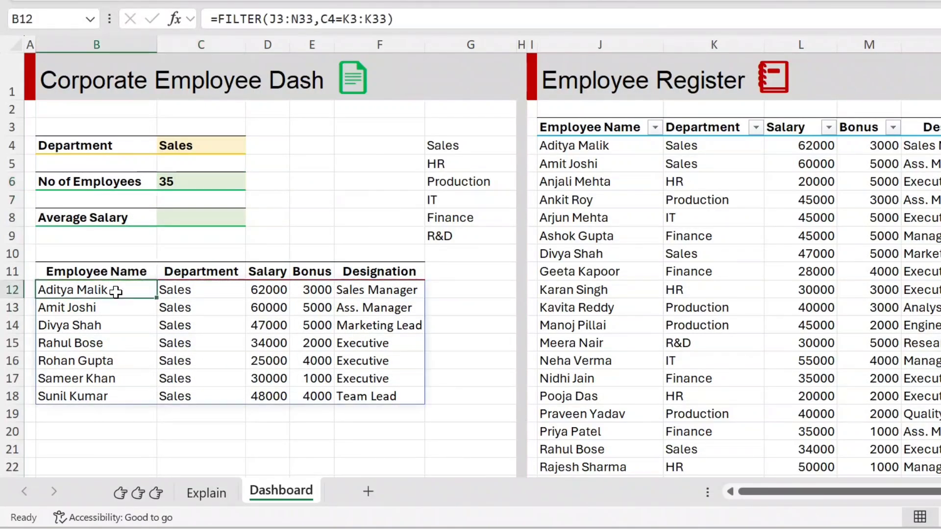
pyautogui.hotkey('ctrl', 'shift', 'Down')
pyautogui.hotkey('ctrl', 'shift', 'Right')
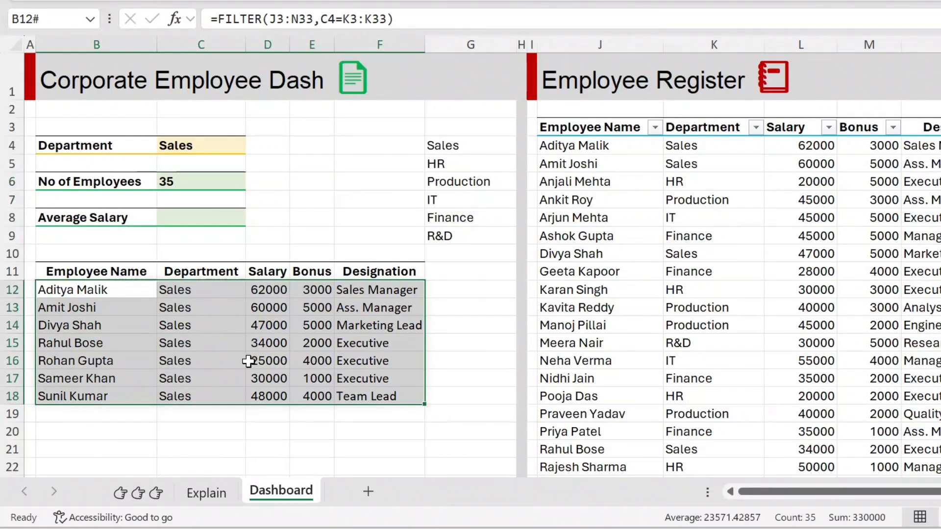
pyautogui.click(133, 287)
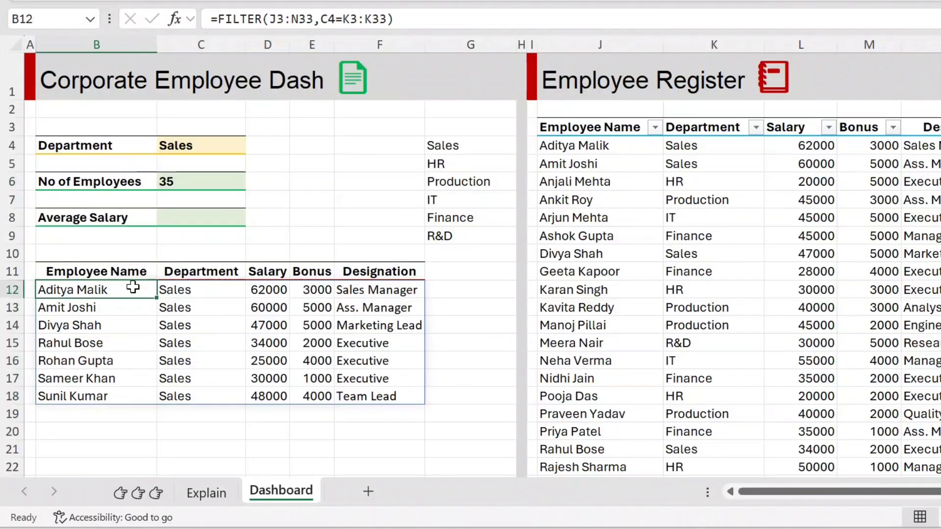
# Replace the employee count formula in C6 with =ROWS(B12#).
pyautogui.click(231, 179)
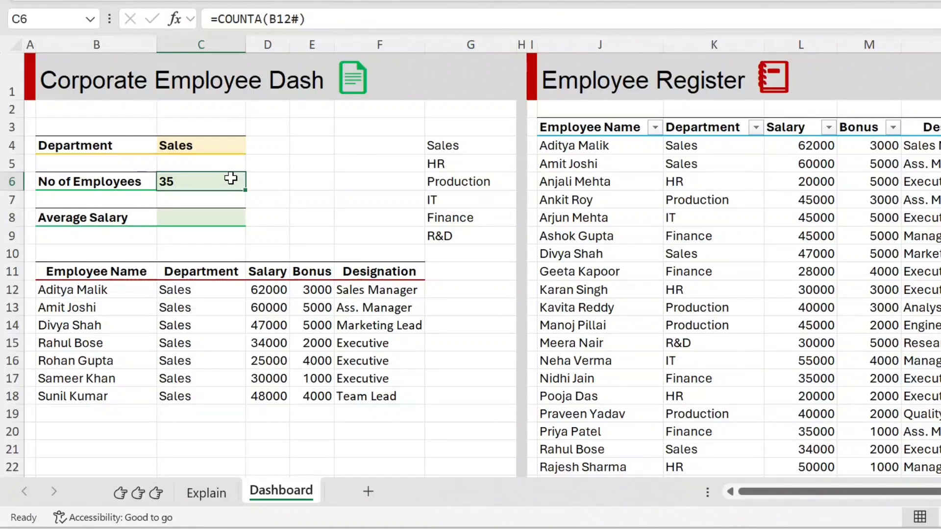
pyautogui.doubleClick(231, 178)
pyautogui.press('Escape')
pyautogui.write('=R')
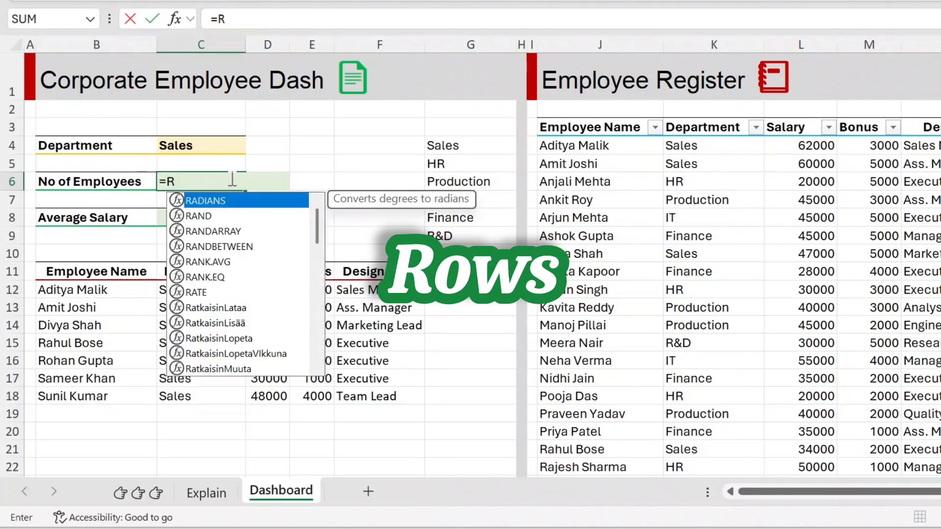
pyautogui.write('ow')
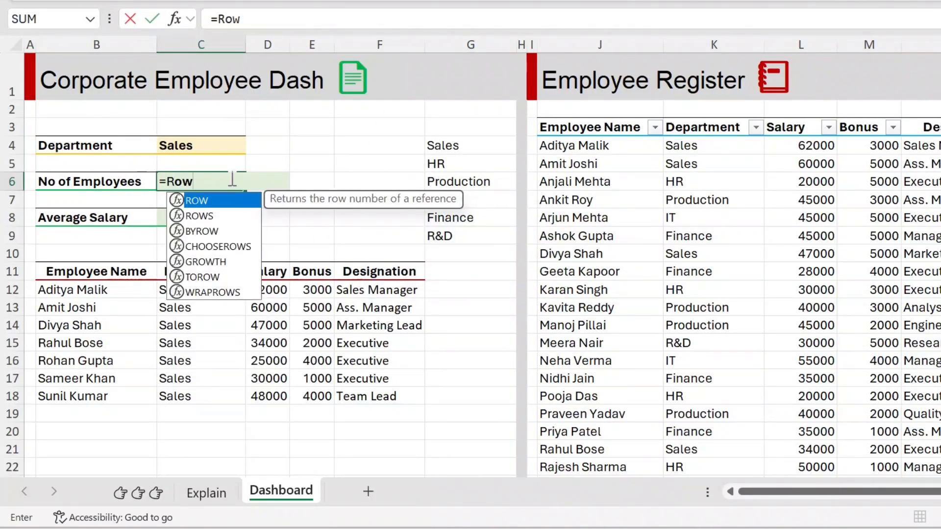
pyautogui.write('s')
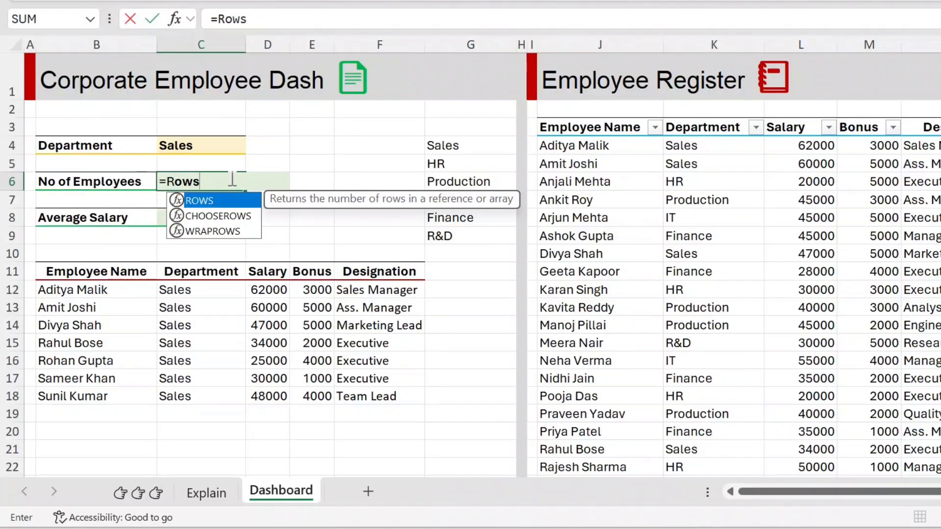
pyautogui.press('Tab')
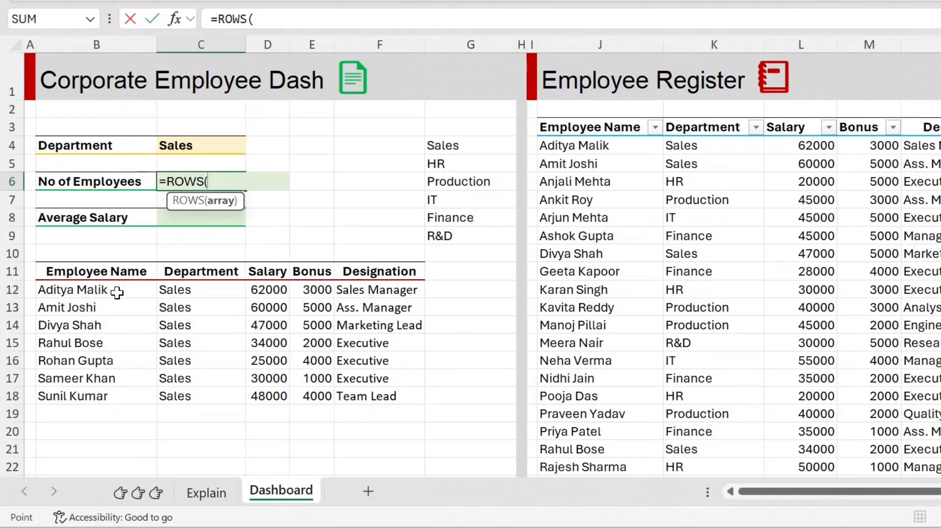
pyautogui.click(117, 293)
pyautogui.write('#')
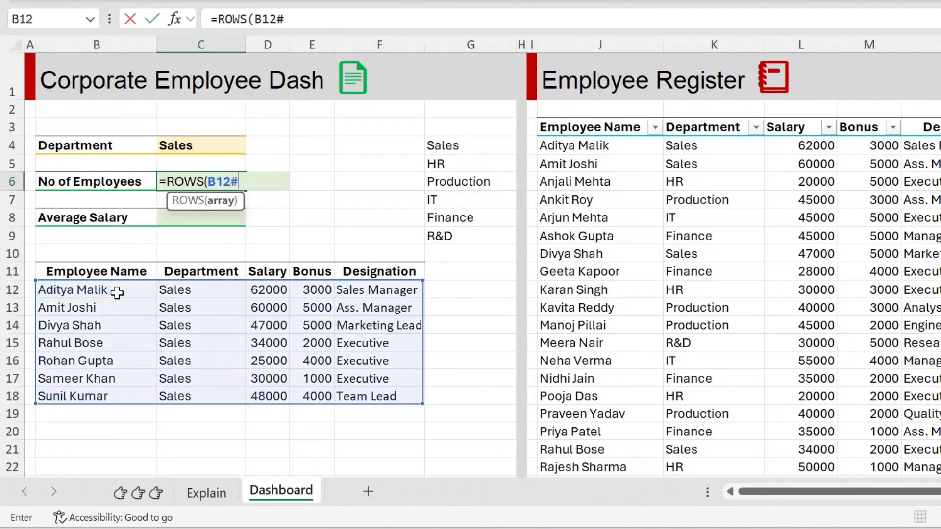
pyautogui.write(')')
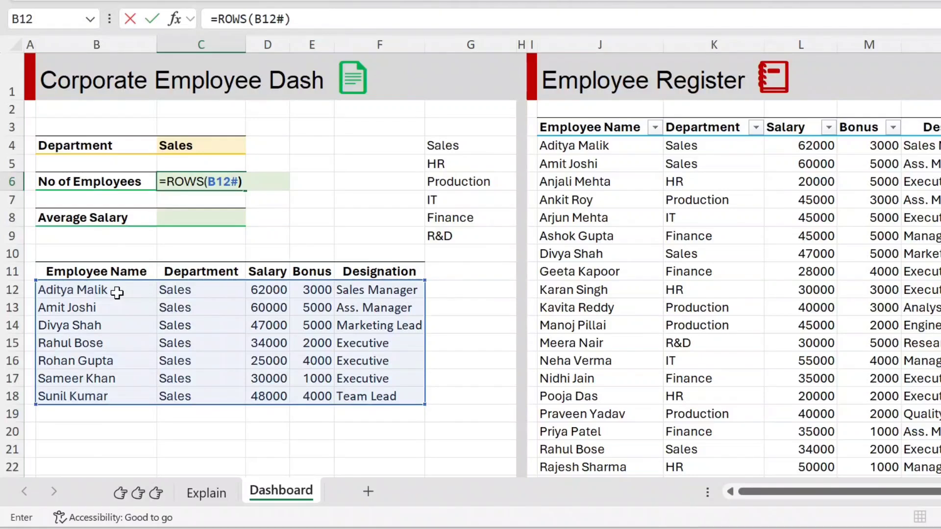
pyautogui.press('Return')
pyautogui.press('Up')
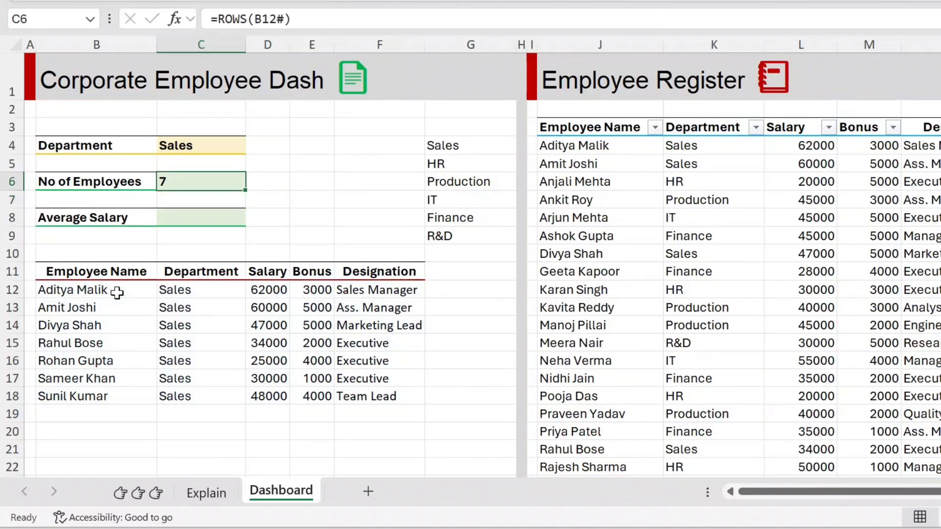
# Check the employee count by selecting the spilled names in the Employee Name column from B12 down.
pyautogui.click(117, 293)
pyautogui.hotkey('ctrl', 'shift', 'Down')
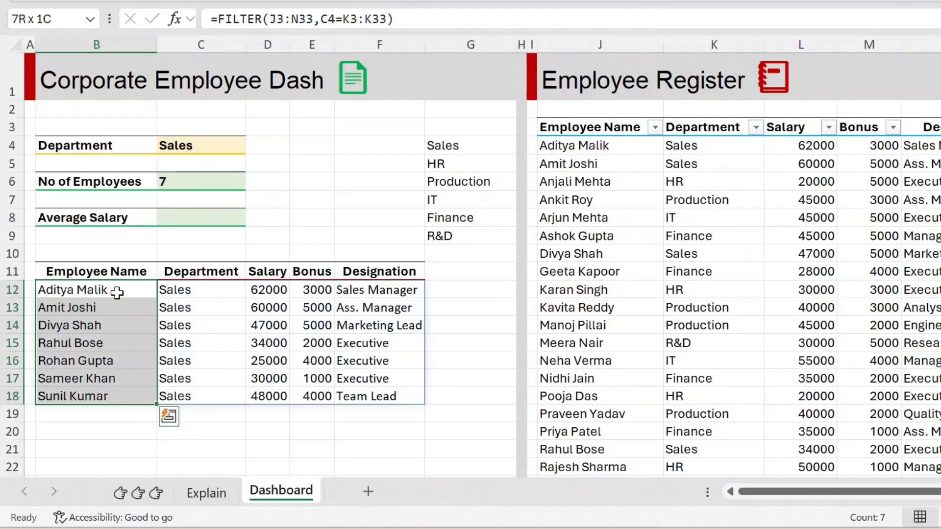
pyautogui.press('Right')
pyautogui.press('Right')
pyautogui.press('Left')
pyautogui.press('Left')
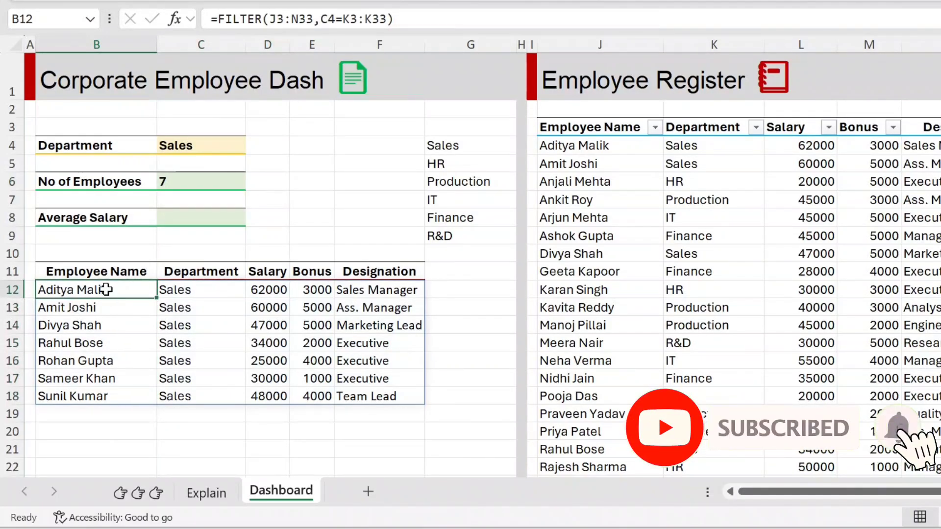
# Try to calculate the average salary in C8 with the spill-range formula =AVERAGE(B12#).
pyautogui.click(190, 214)
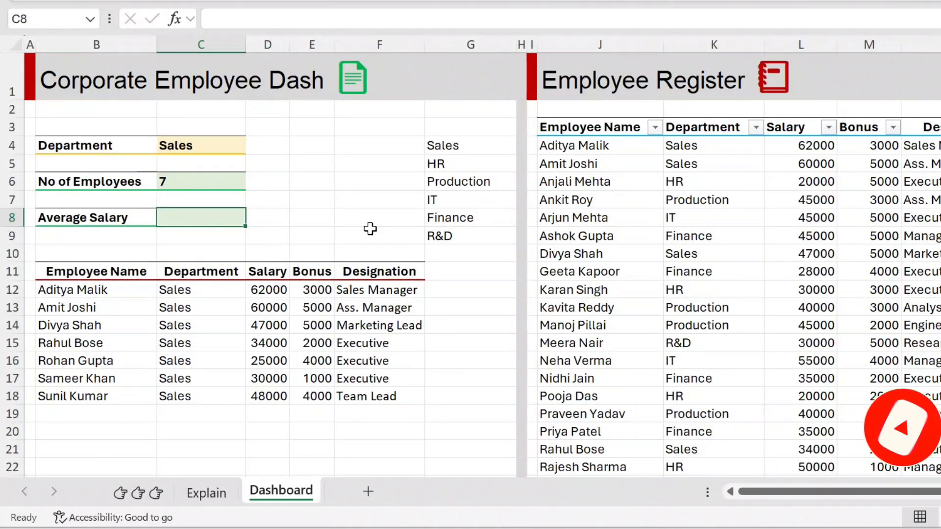
pyautogui.write('=av')
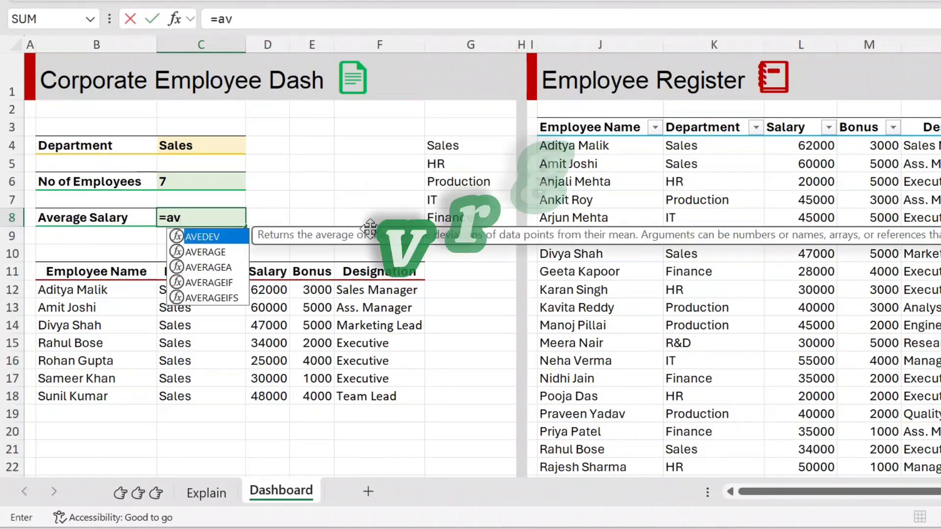
pyautogui.press('Tab')
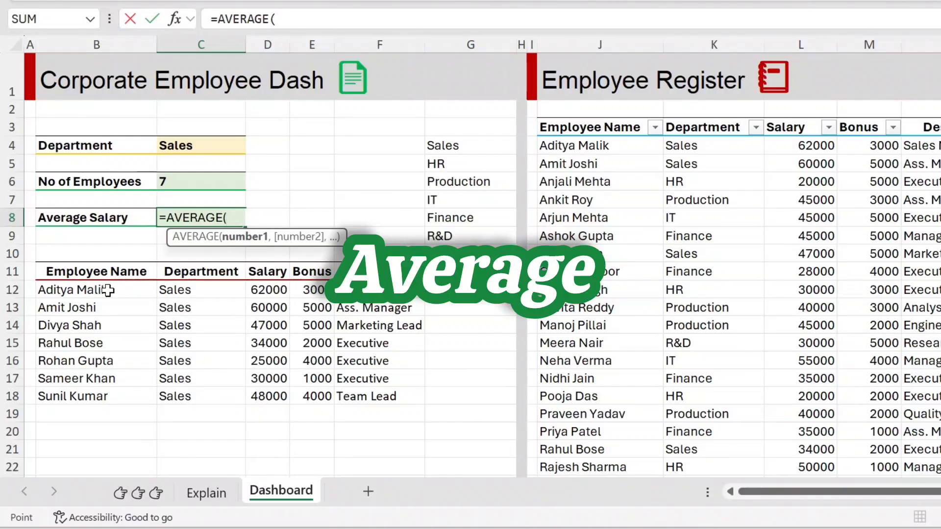
pyautogui.click(109, 288)
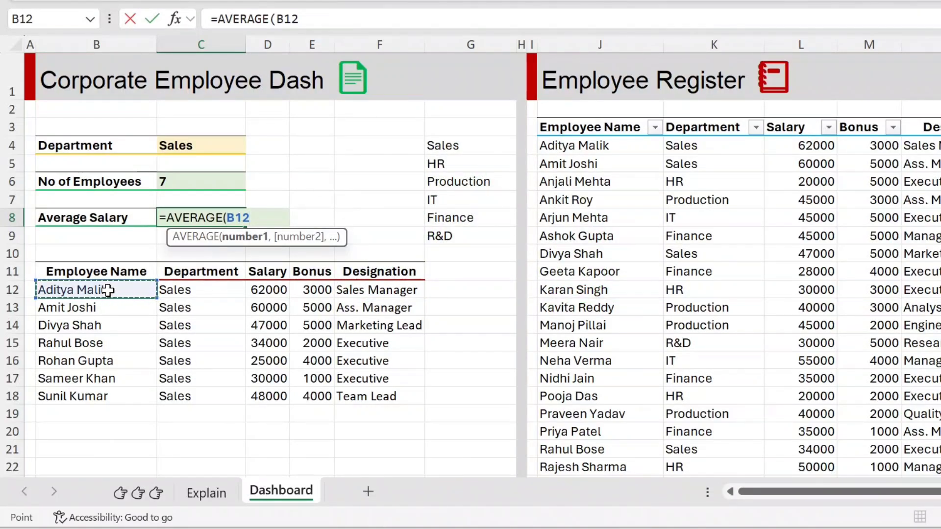
pyautogui.write('#')
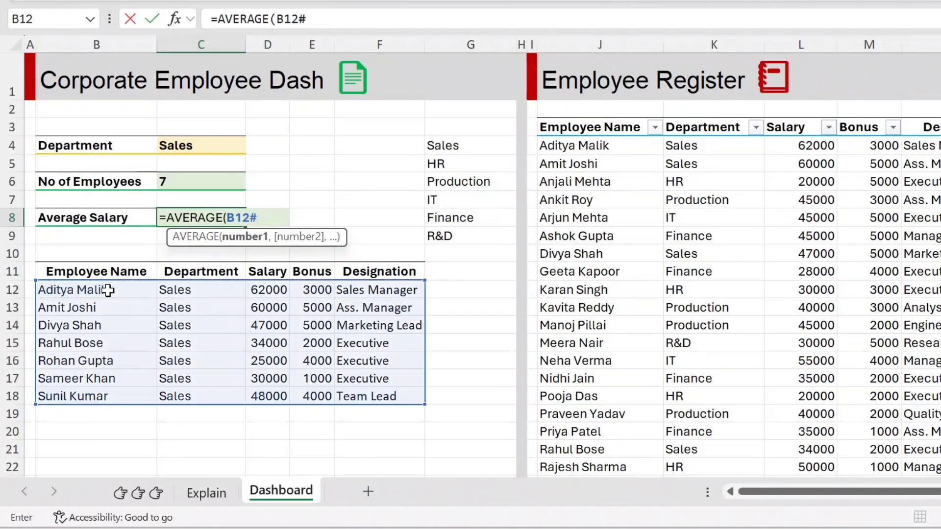
pyautogui.write(')')
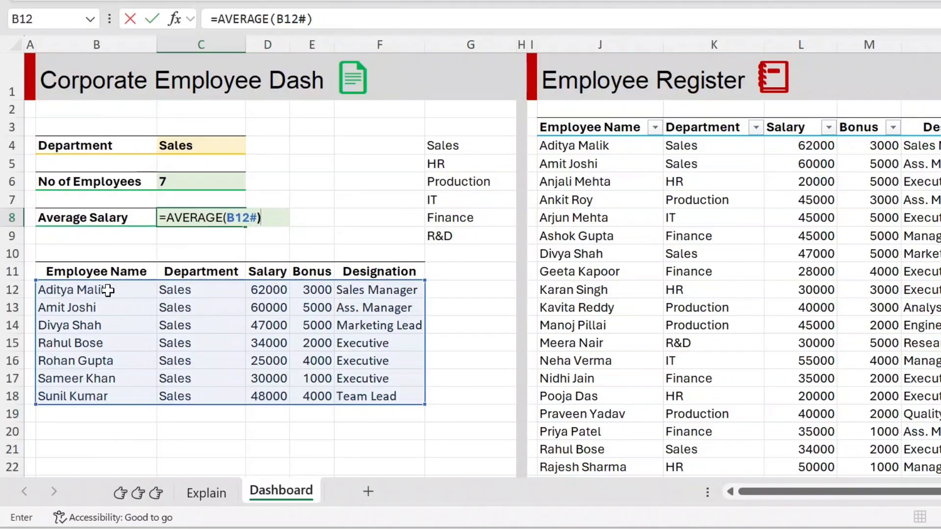
pyautogui.press('Return')
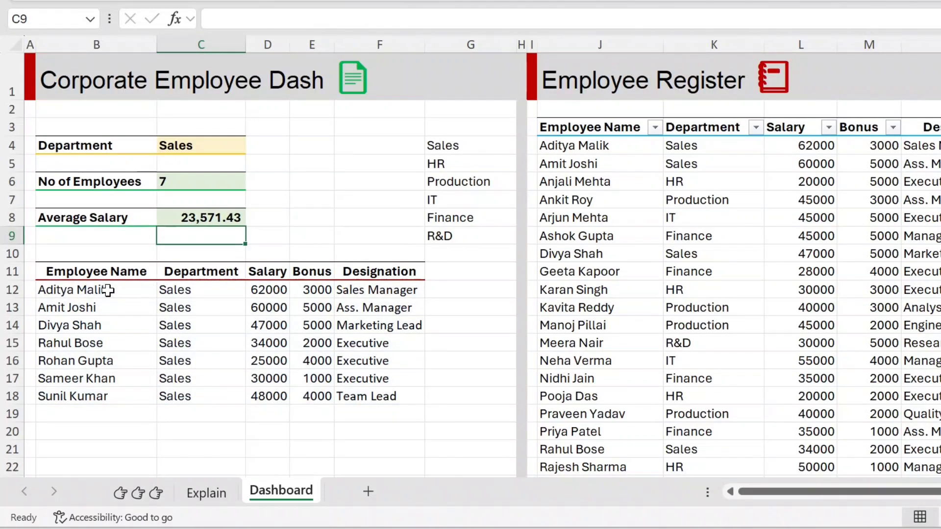
pyautogui.press('Up')
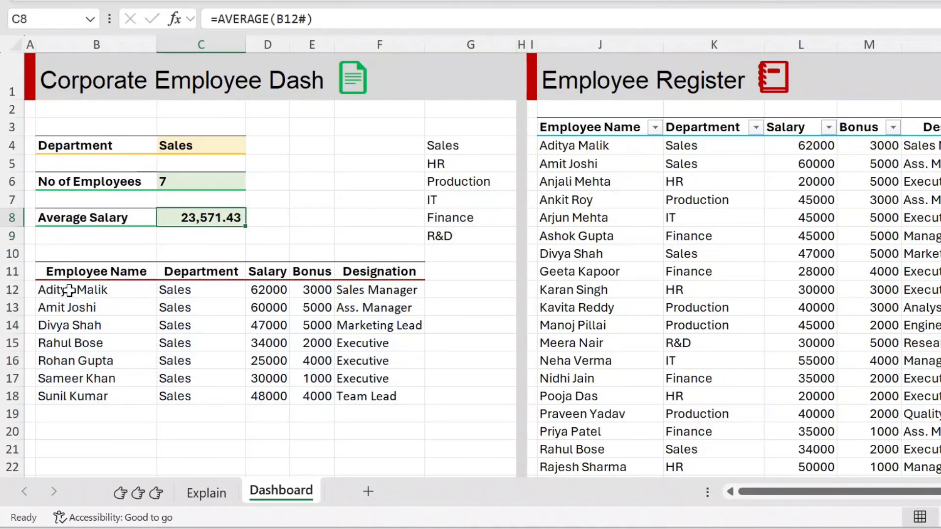
# Compare the average of the spilled Salary column alone with that of Salary and Bonus together.
pyautogui.click(288, 290)
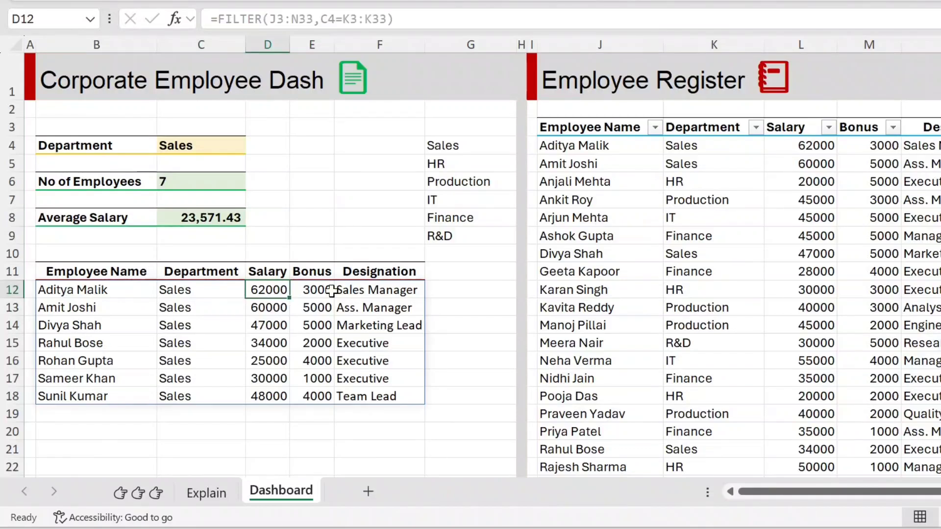
pyautogui.hotkey('ctrl', 'shift', 'Down')
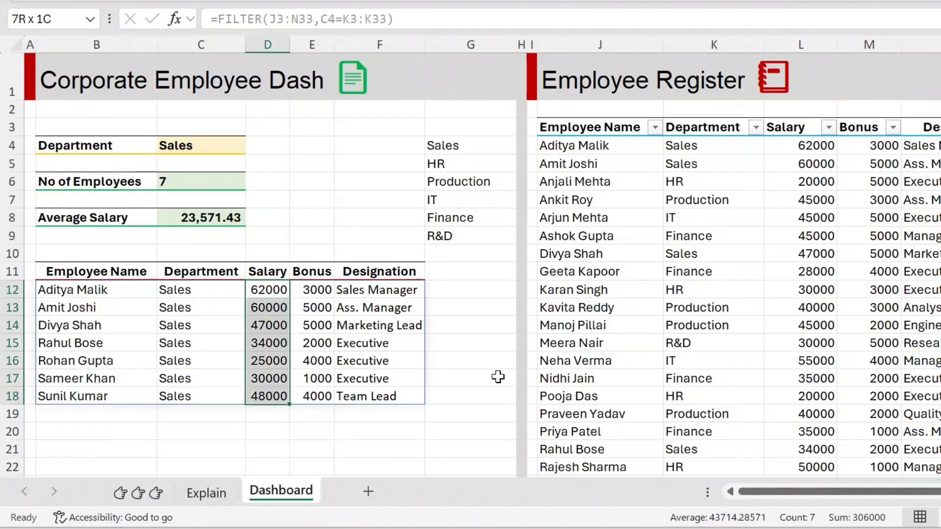
pyautogui.hotkey('shift', 'Right')
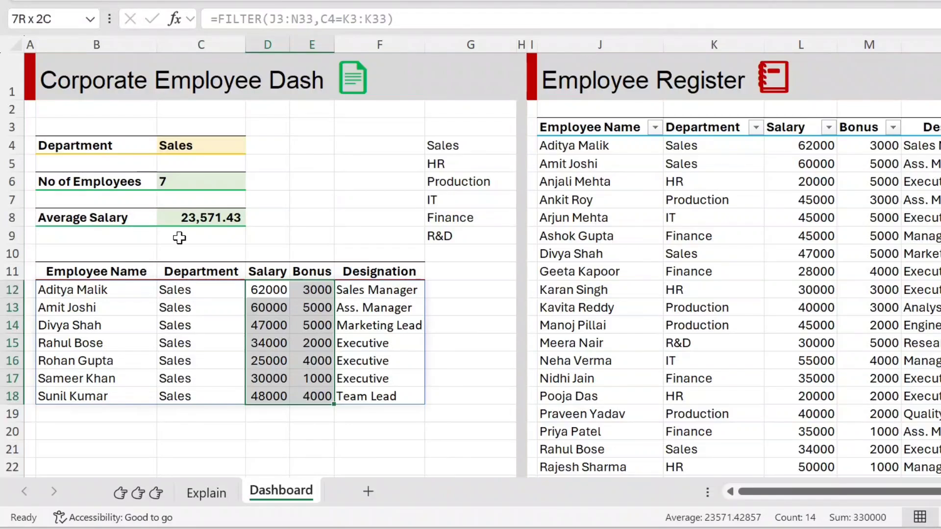
# Review the AVERAGE formula in C8 and undo its entry.
pyautogui.doubleClick(242, 217)
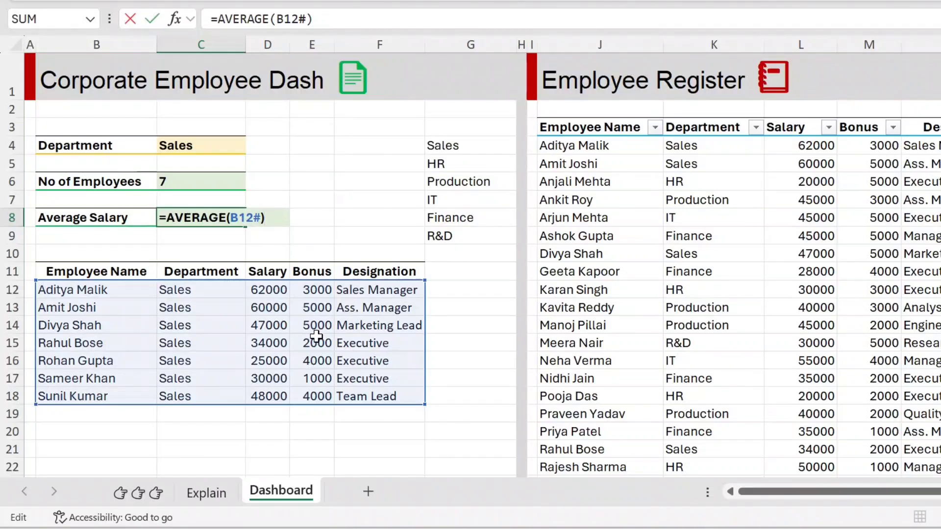
pyautogui.hotkey('ctrl', 'z')
pyautogui.click(215, 216)
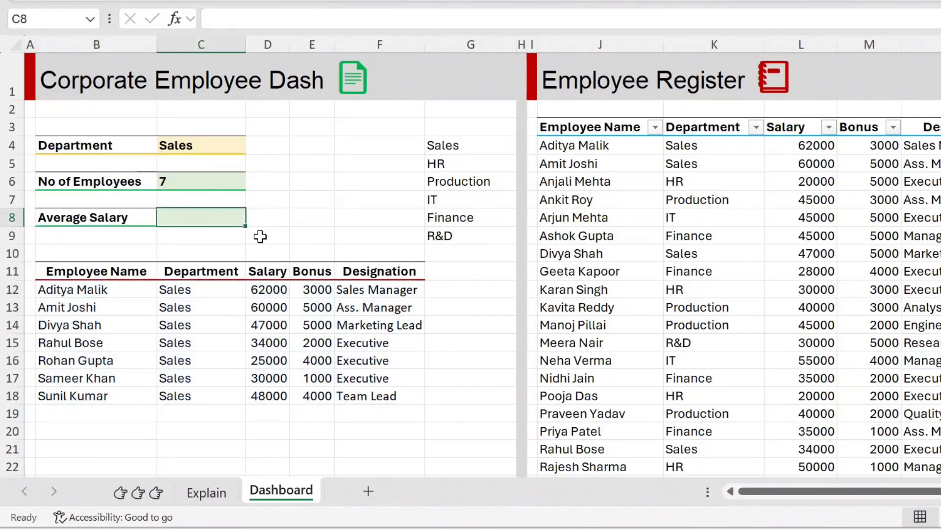
# Try to average only the salary column in C8 with =AVERAGE(D12#).
pyautogui.write('=')
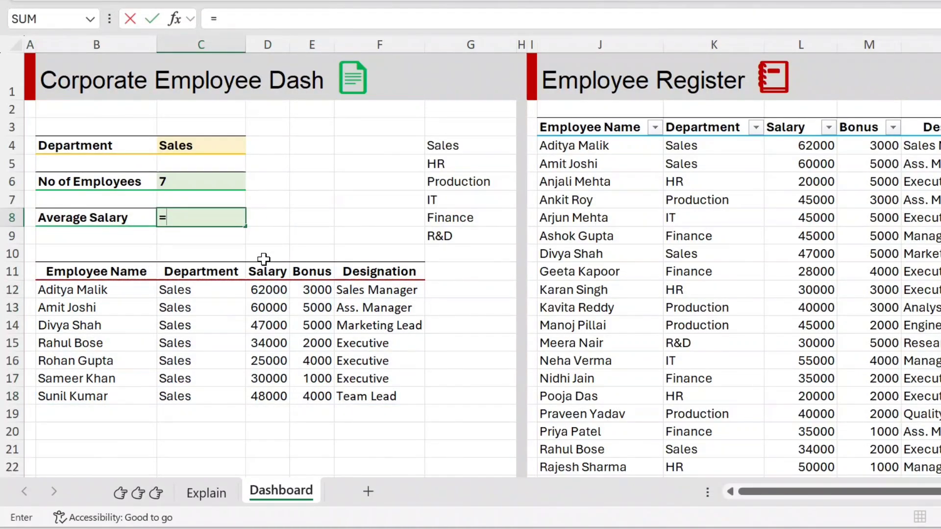
pyautogui.write('ave')
pyautogui.press('Down')
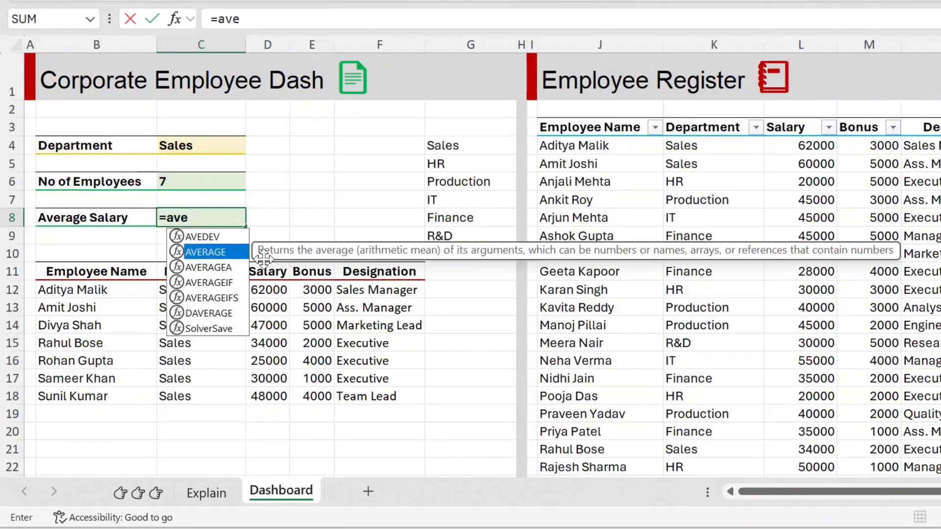
pyautogui.press('Tab')
pyautogui.click(268, 293)
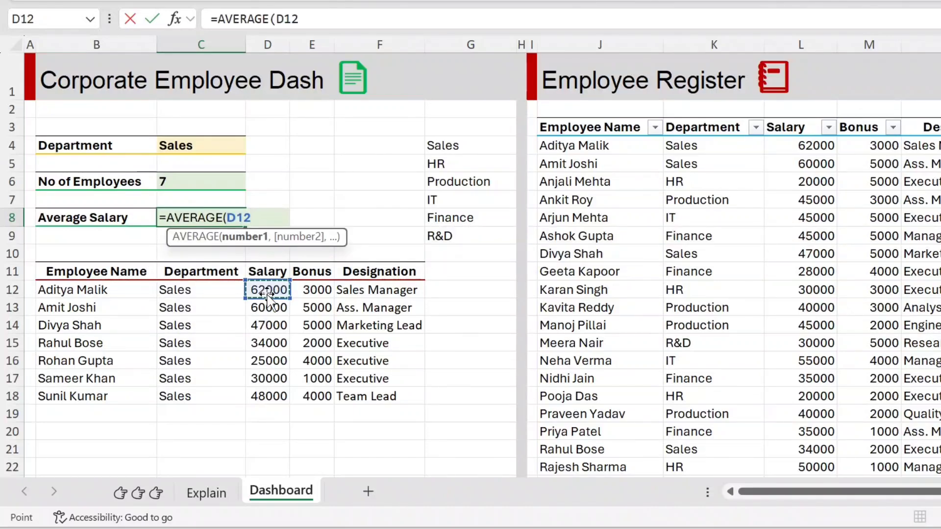
pyautogui.write('#)')
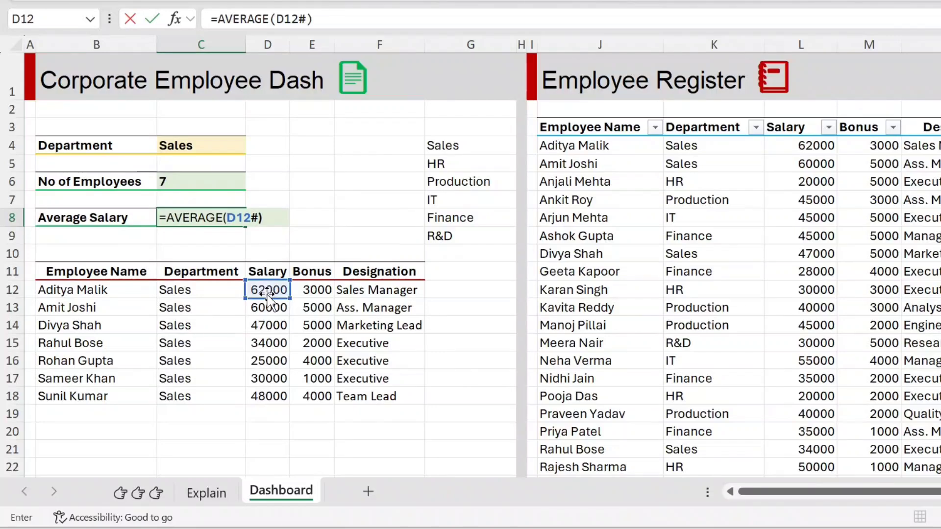
pyautogui.press('Return')
pyautogui.press('Up')
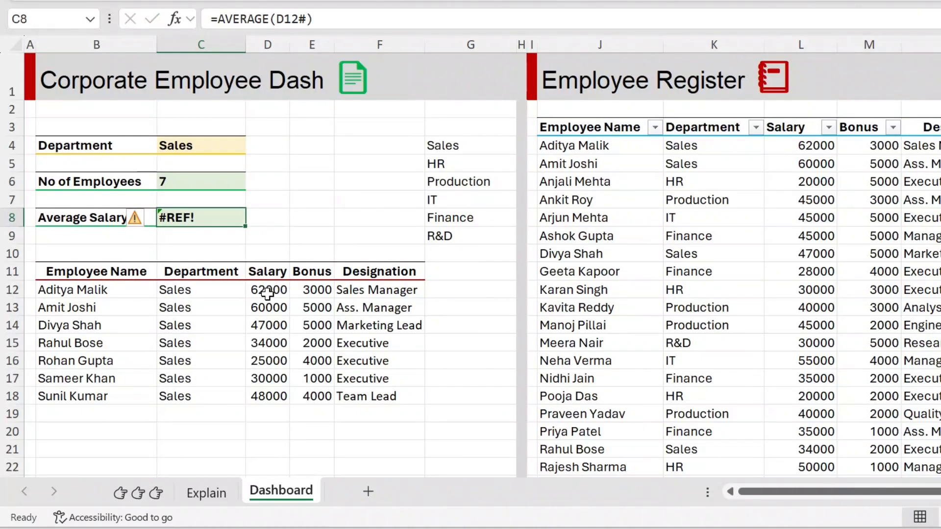
# Compare the FILTER formula shown for D12 with the one in B12, and review the reference used in C8.
pyautogui.click(271, 289)
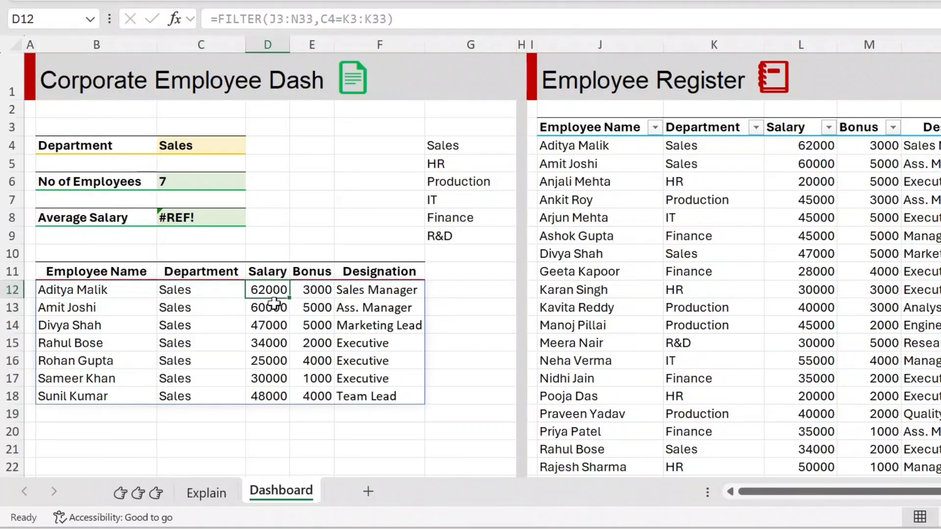
pyautogui.click(95, 291)
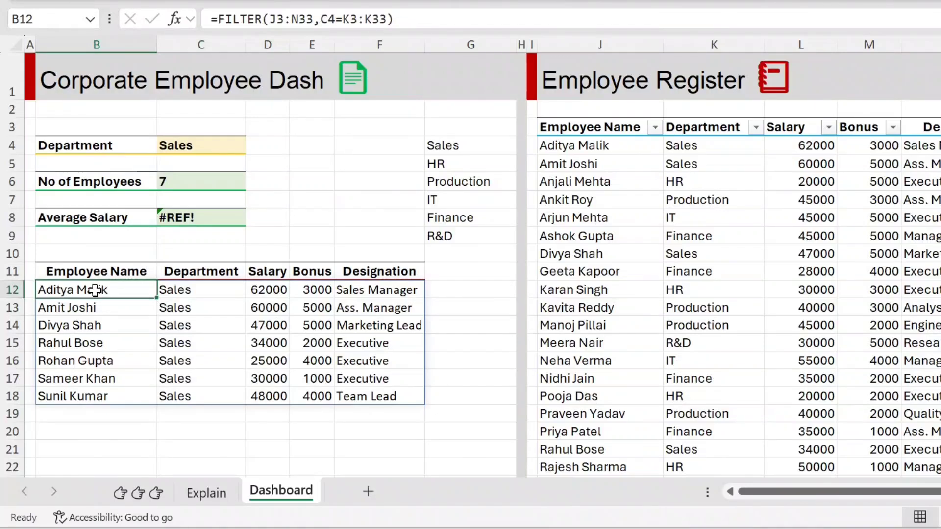
pyautogui.click(239, 217)
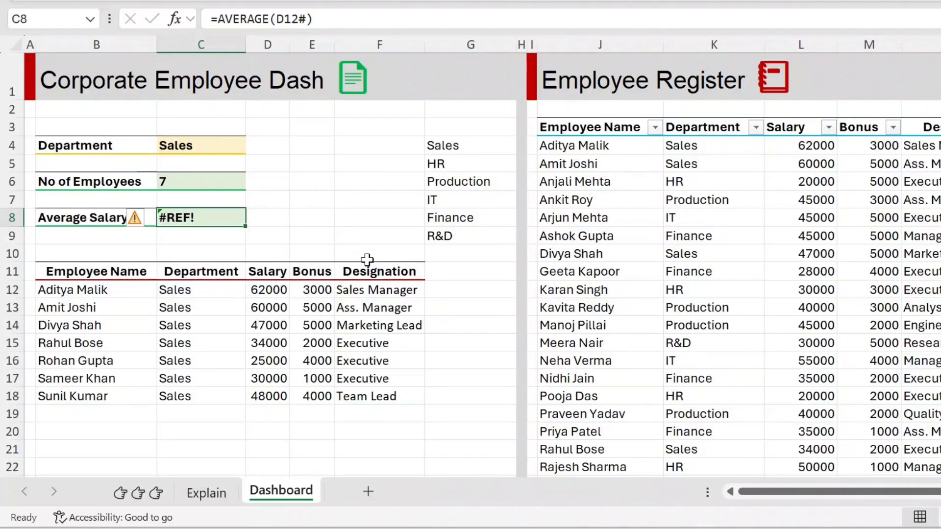
pyautogui.click(134, 295)
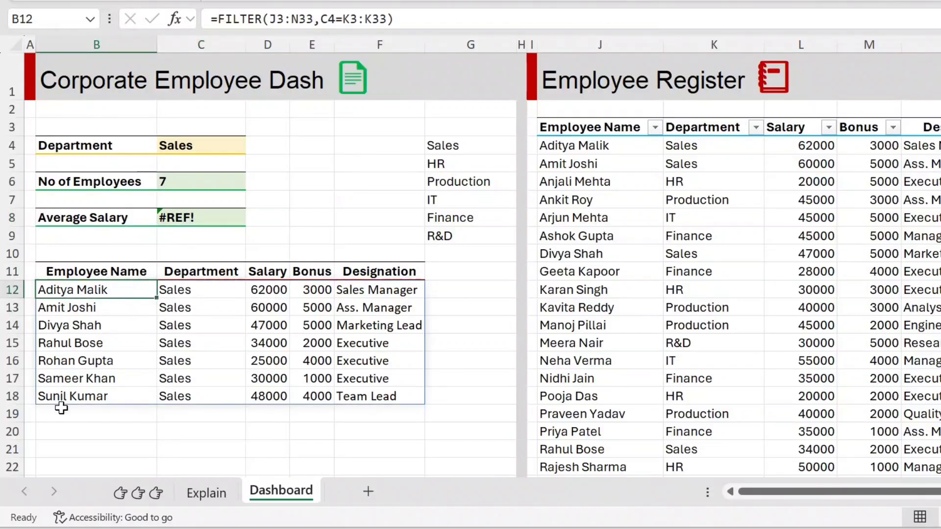
# Average only the spilled Salary column in C8 with =AVERAGE(INDEX(B12#,,3)), and check it against the average of D12:D18.
pyautogui.click(215, 217)
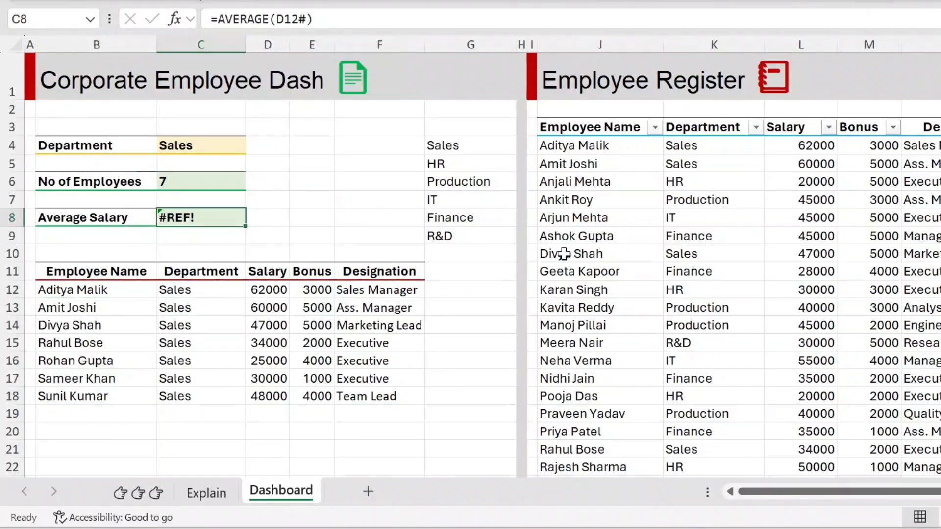
pyautogui.write('=aver')
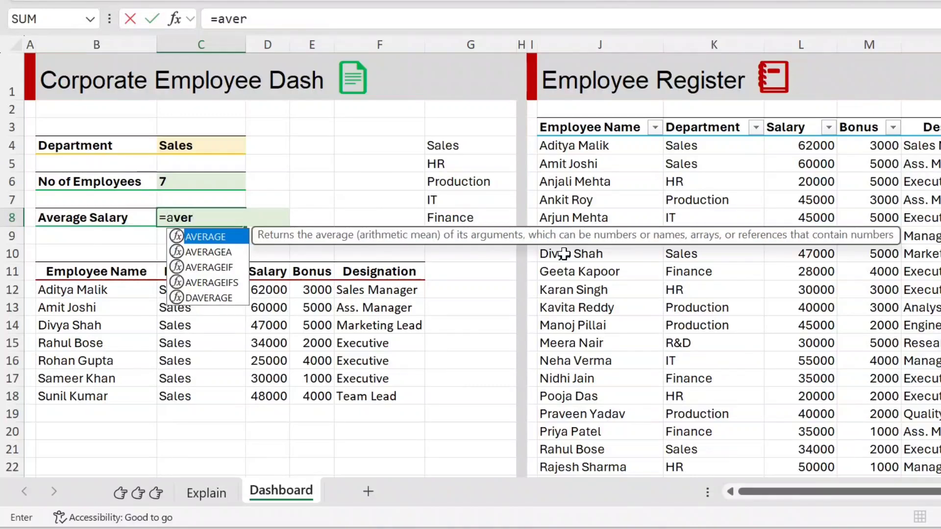
pyautogui.press('Tab')
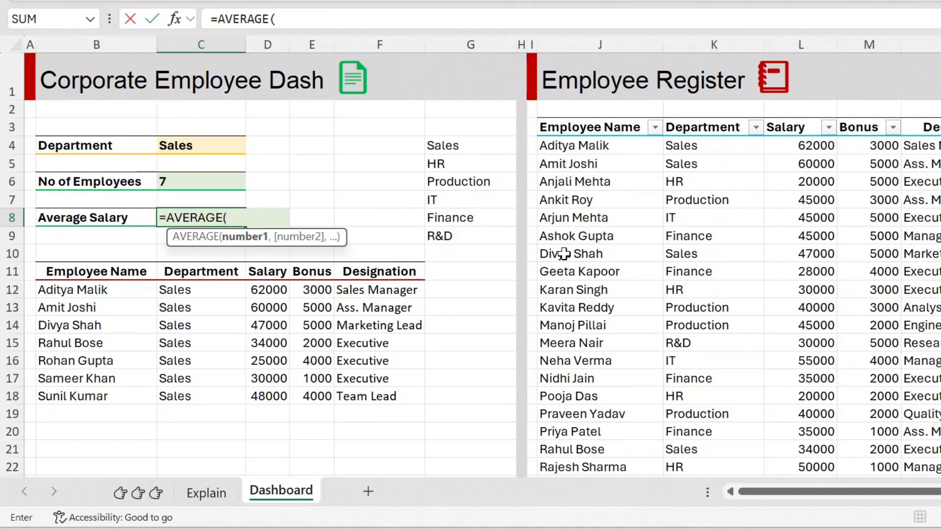
pyautogui.write('inde')
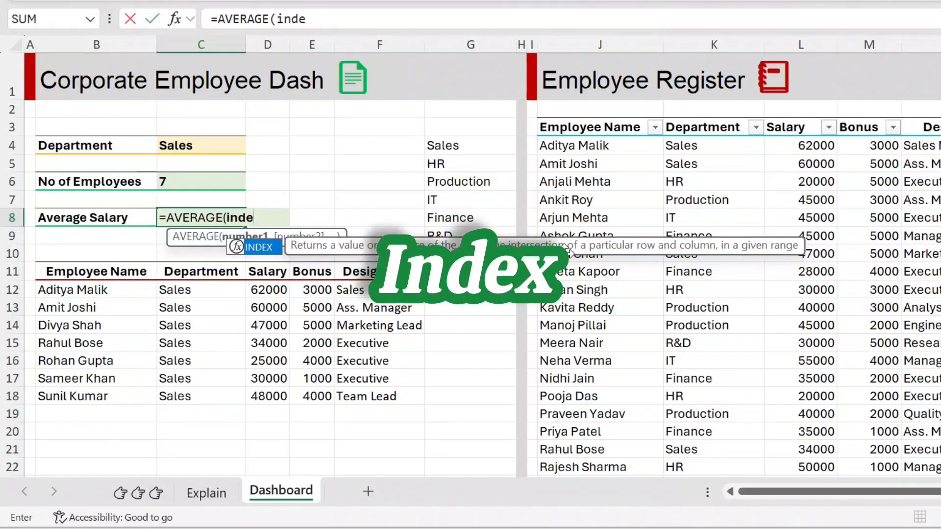
pyautogui.press('Tab')
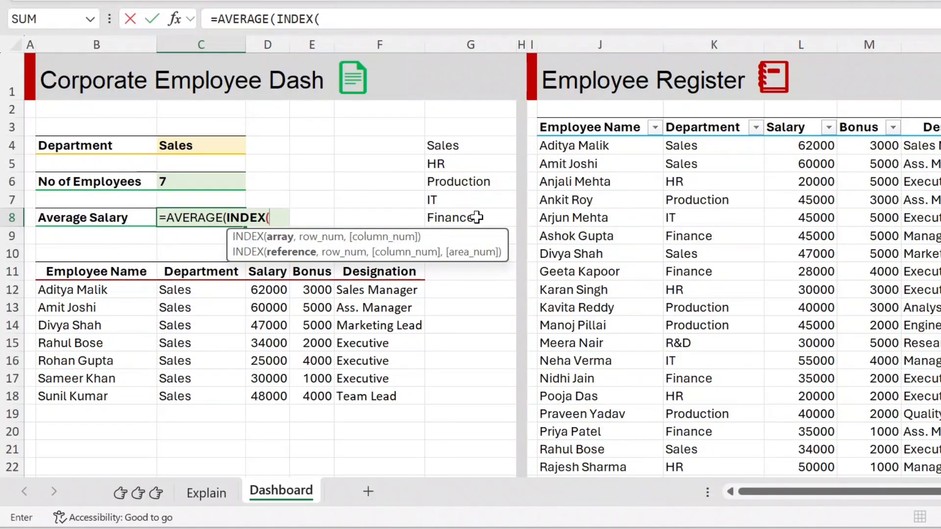
pyautogui.click(119, 288)
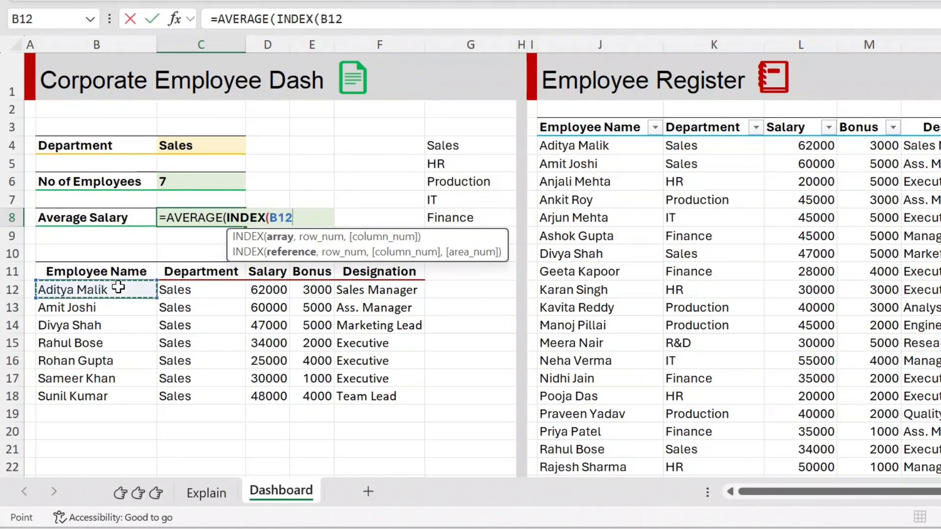
pyautogui.write('#')
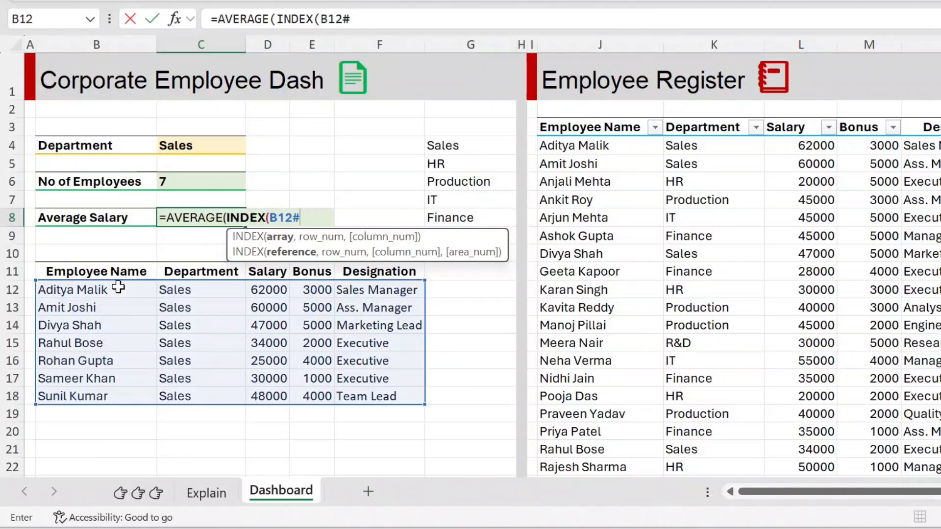
pyautogui.write(',')
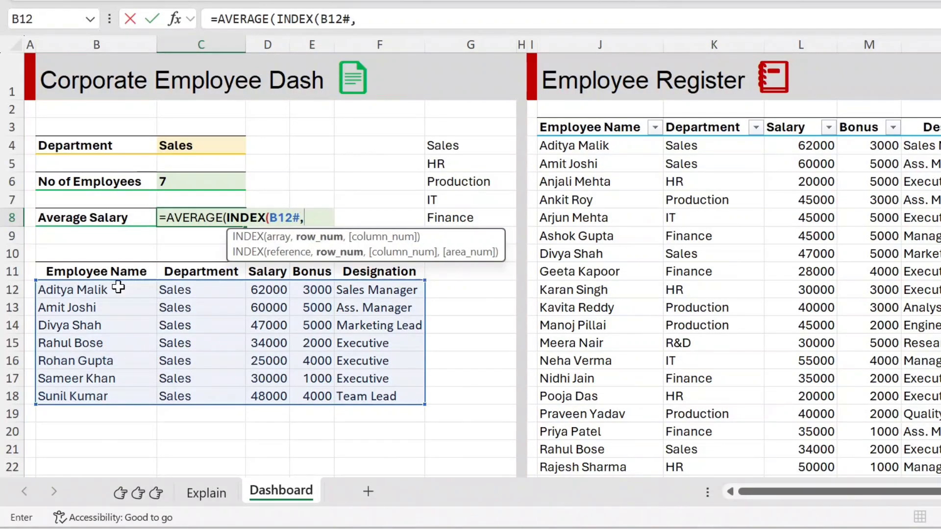
pyautogui.write(',')
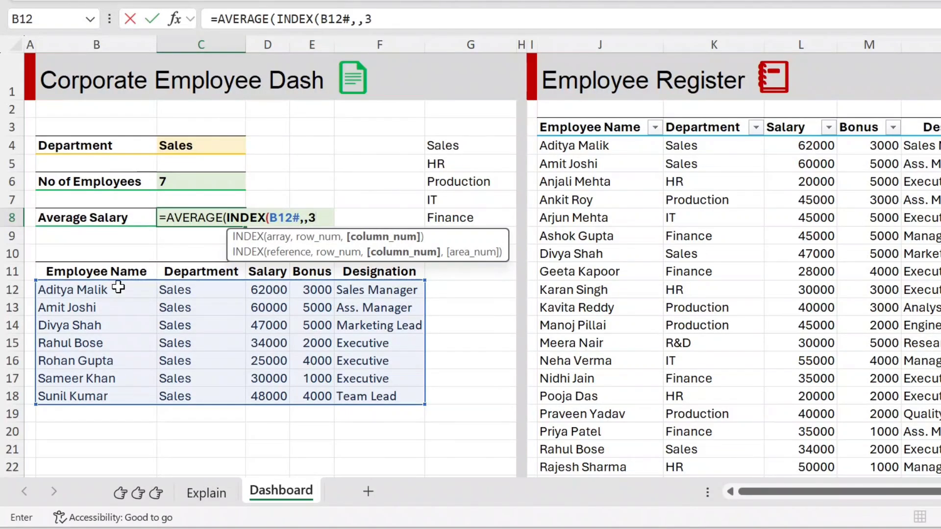
pyautogui.write('3)')
pyautogui.press('Return')
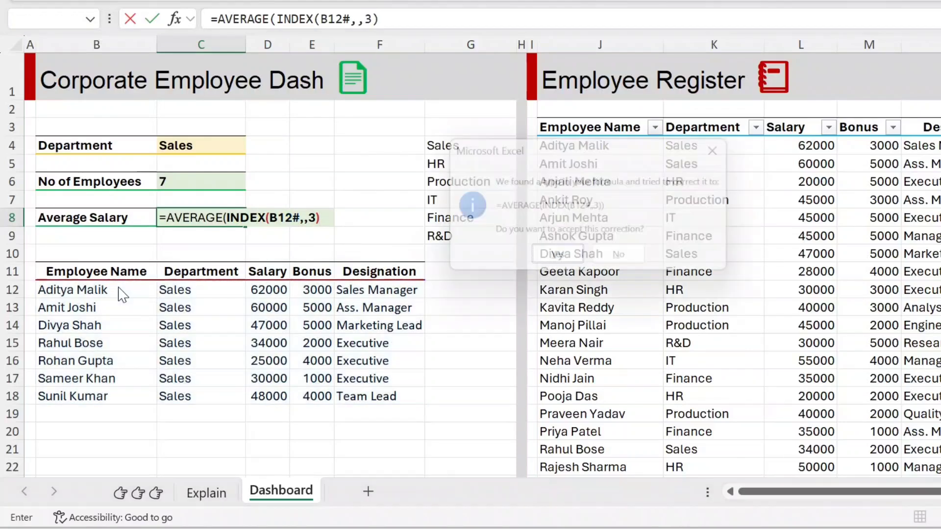
pyautogui.press('Return')
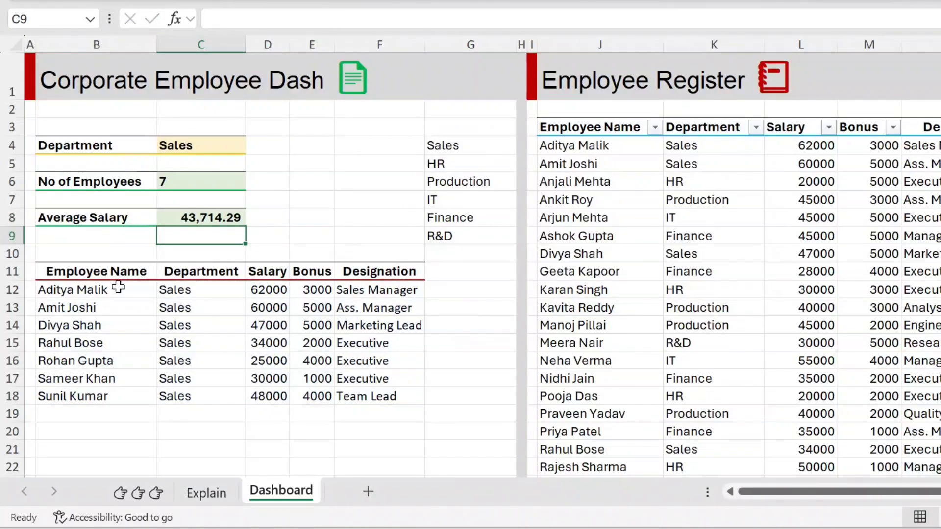
pyautogui.press('Up')
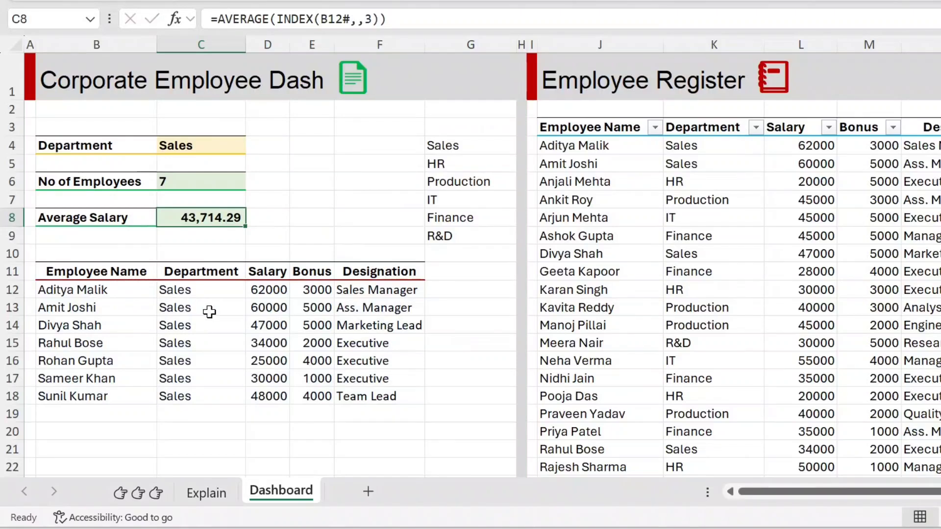
pyautogui.moveTo(272, 293); pyautogui.dragTo(280, 392)
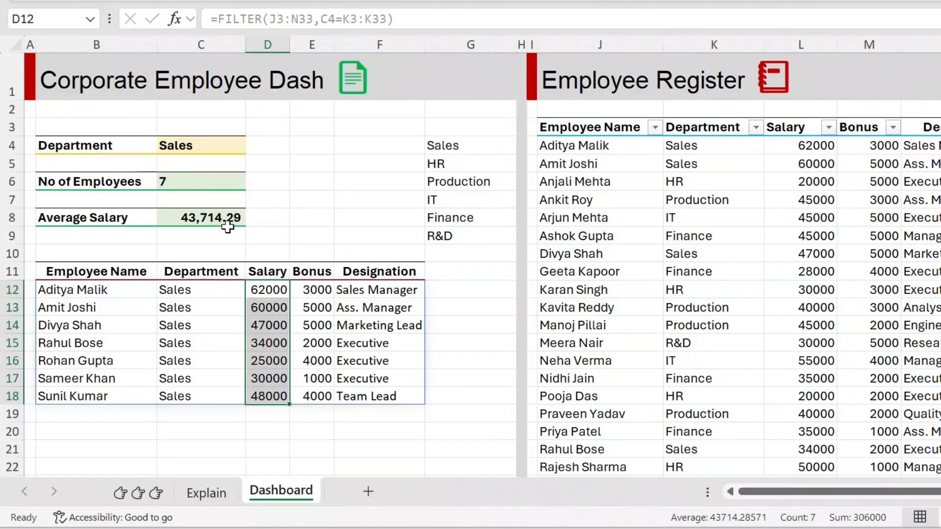
# Test the department dropdown in C4 with Production, Sales and R&D, and set it back to Sales.
pyautogui.click(237, 149)
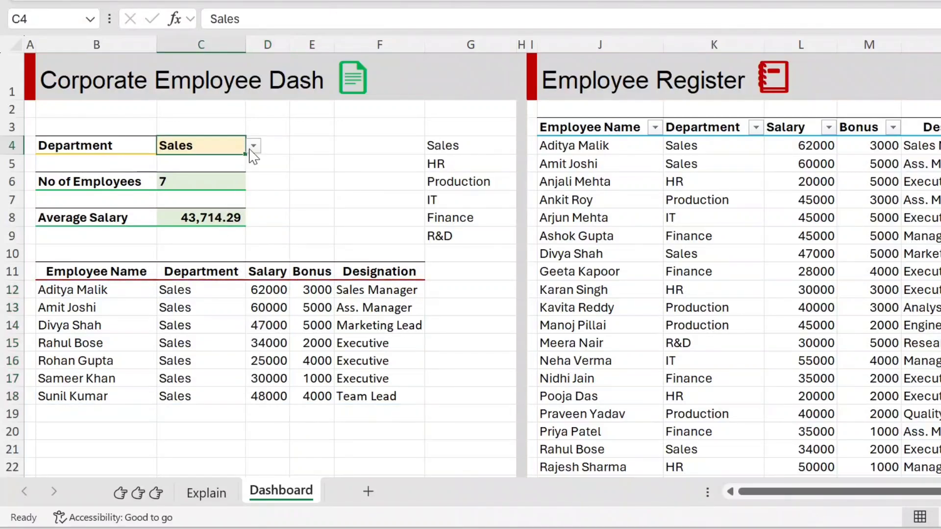
pyautogui.click(254, 147)
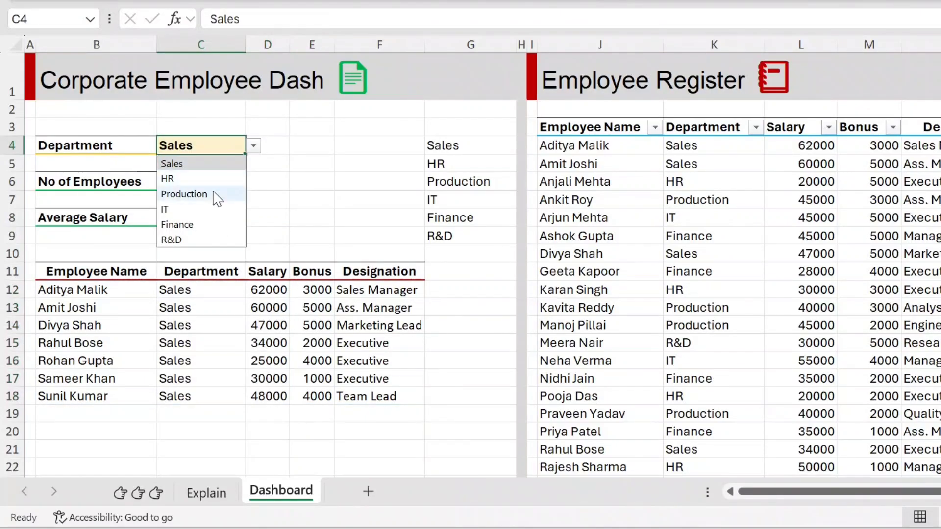
pyautogui.click(208, 193)
pyautogui.click(258, 149)
pyautogui.click(219, 164)
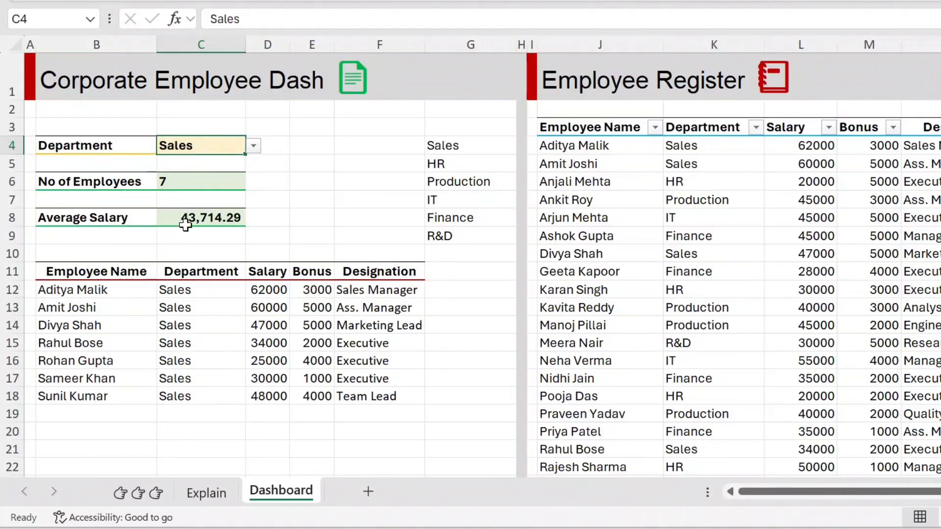
pyautogui.click(252, 147)
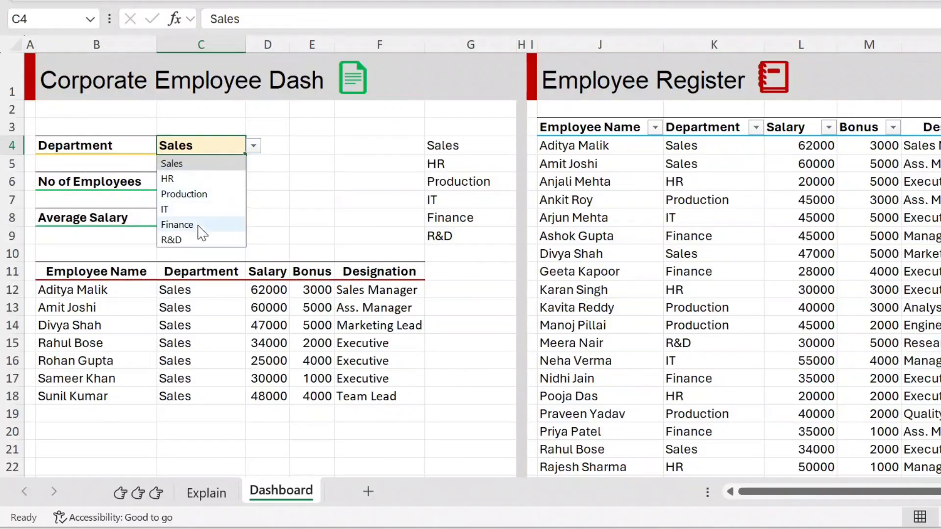
pyautogui.click(194, 239)
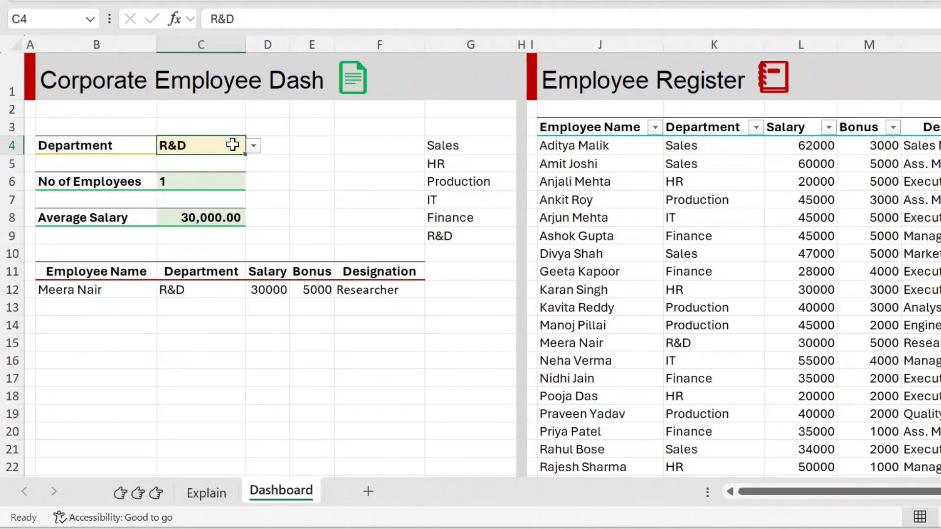
pyautogui.click(253, 147)
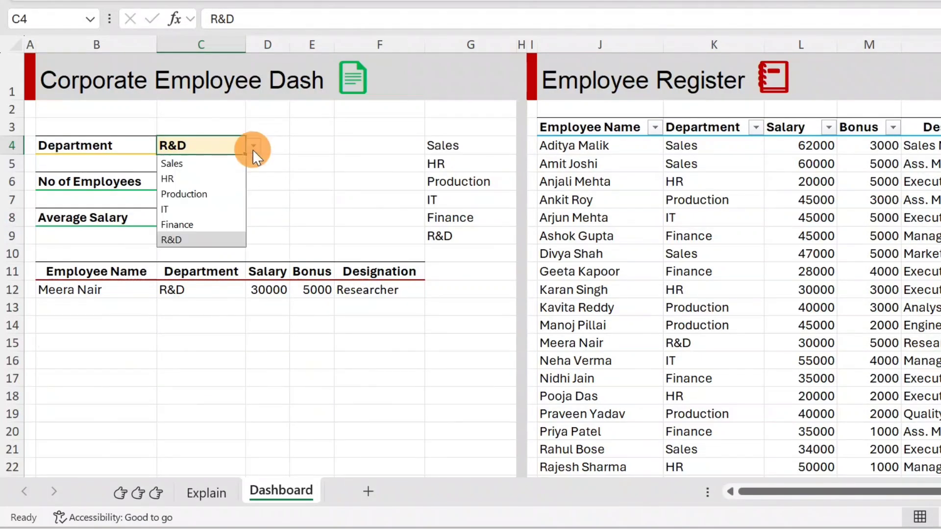
pyautogui.click(219, 163)
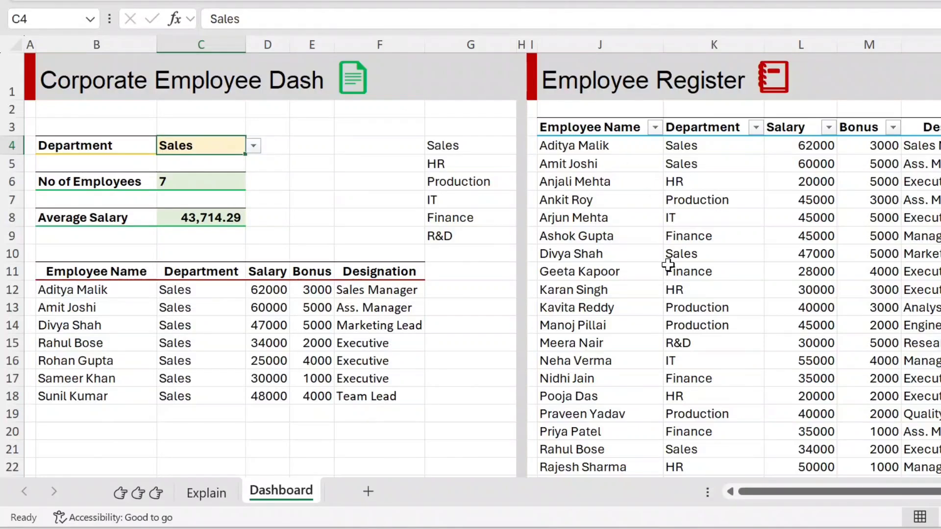
# Change the department in K5 of the Employee Register to Marketing.
pyautogui.click(687, 222)
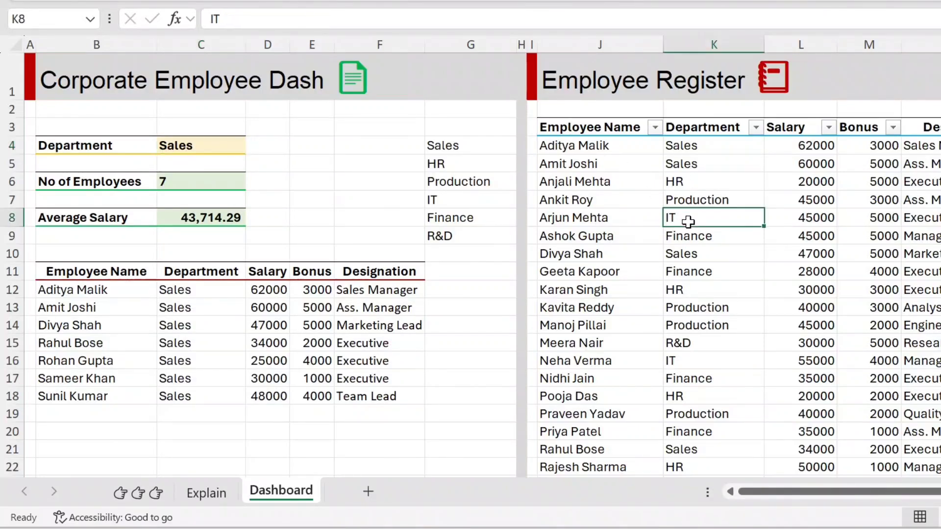
pyautogui.press('Up')
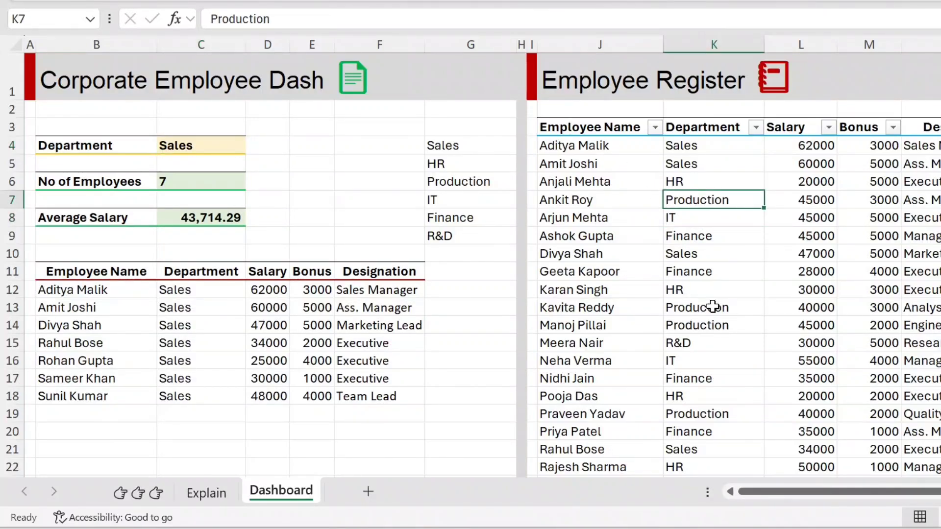
pyautogui.press('Up')
pyautogui.press('Up')
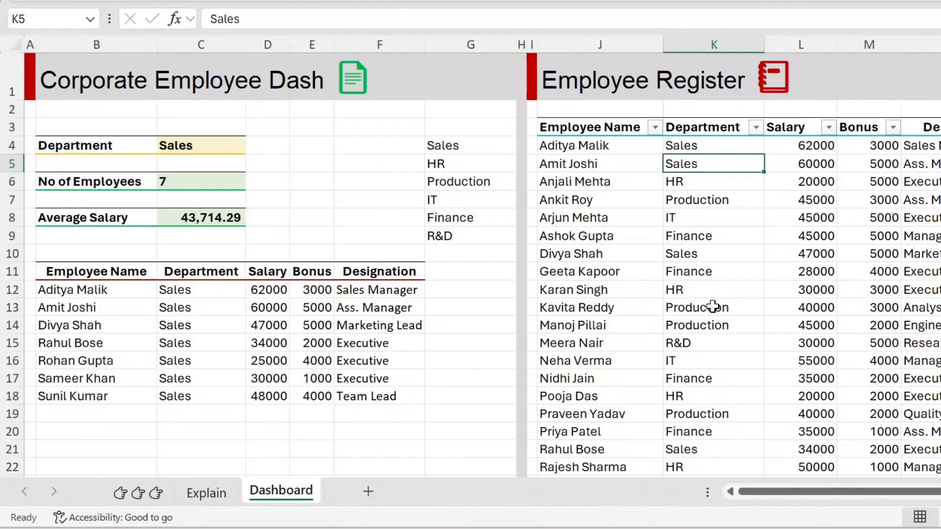
pyautogui.write('Mark')
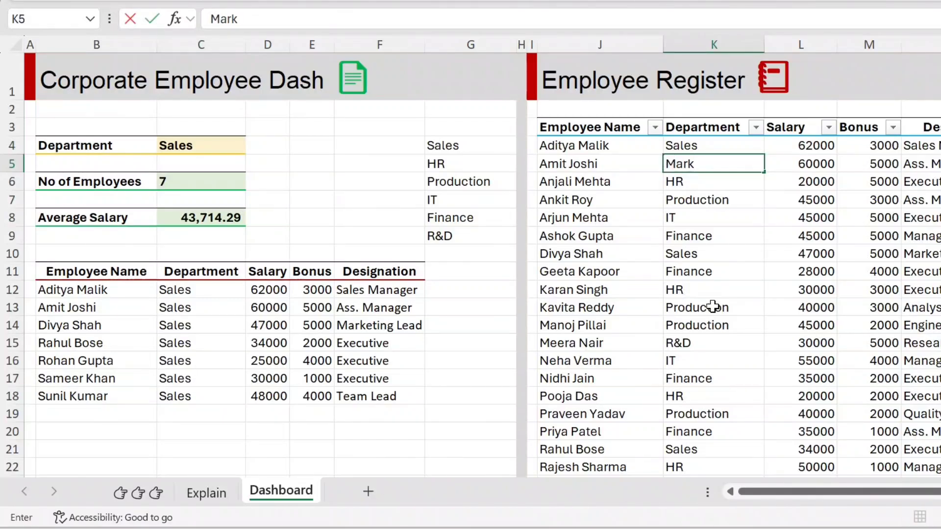
pyautogui.write('eting')
pyautogui.press('Return')
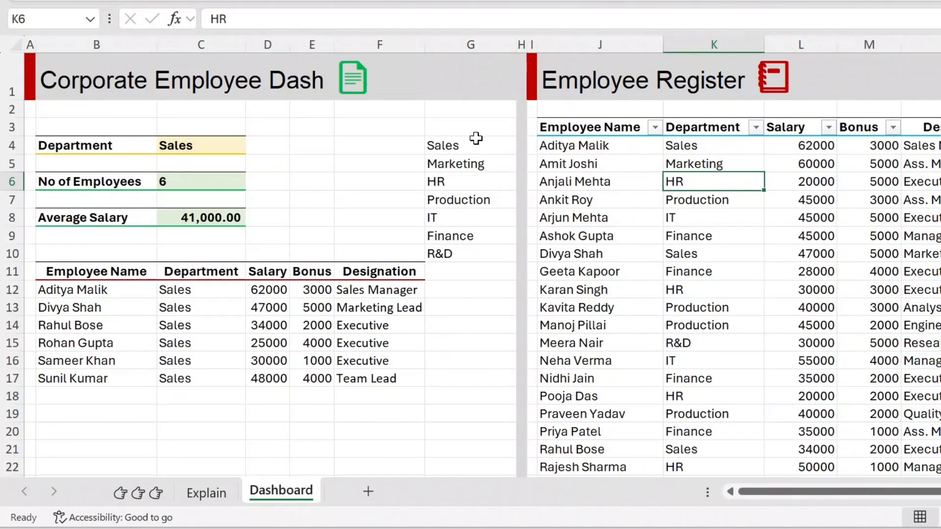
# Choose the Marketing department in C4 to filter the dashboard.
pyautogui.click(236, 148)
pyautogui.click(252, 146)
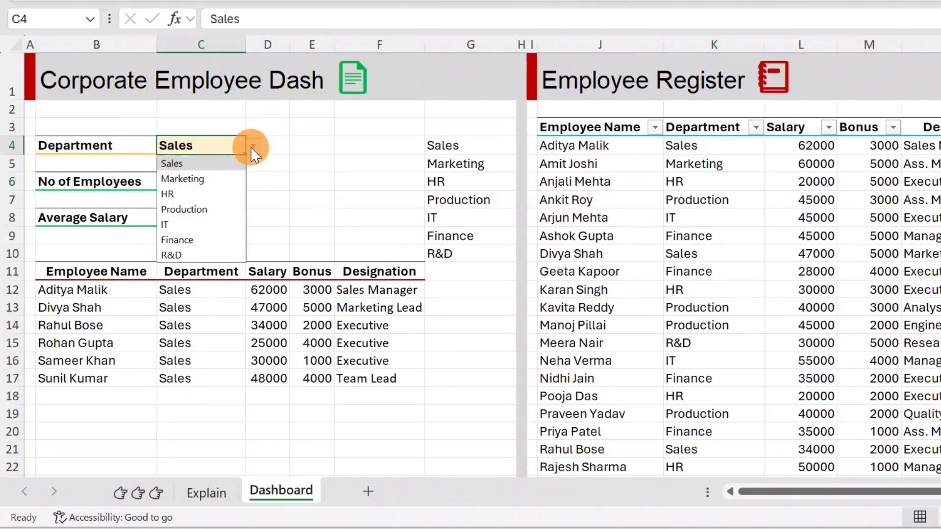
pyautogui.click(223, 176)
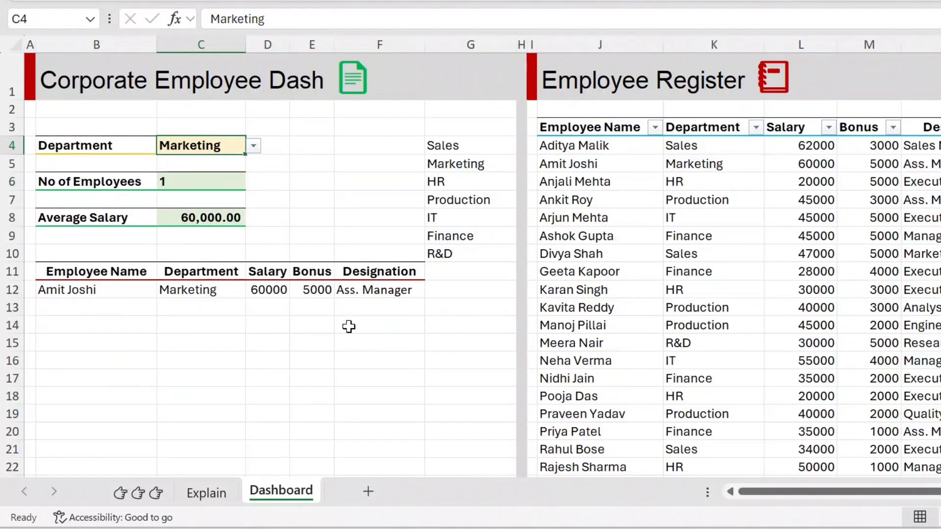
pyautogui.click(367, 360)
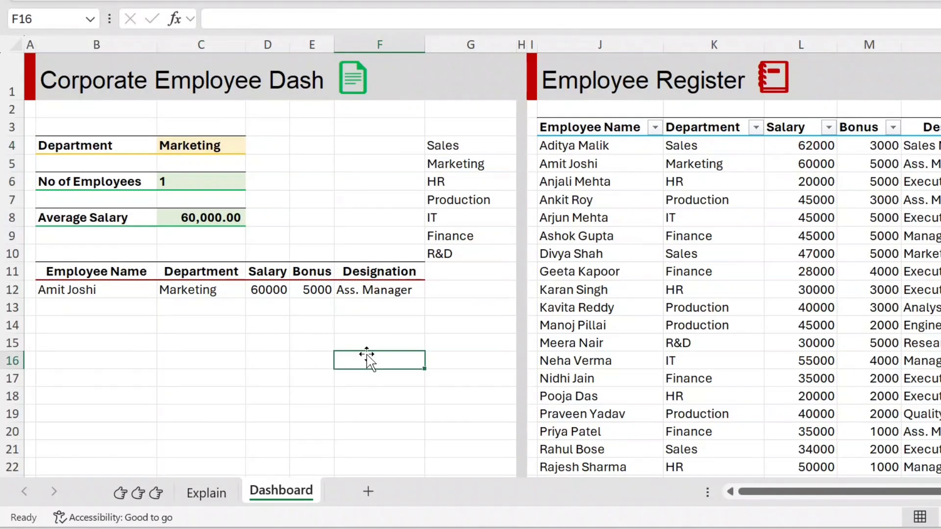